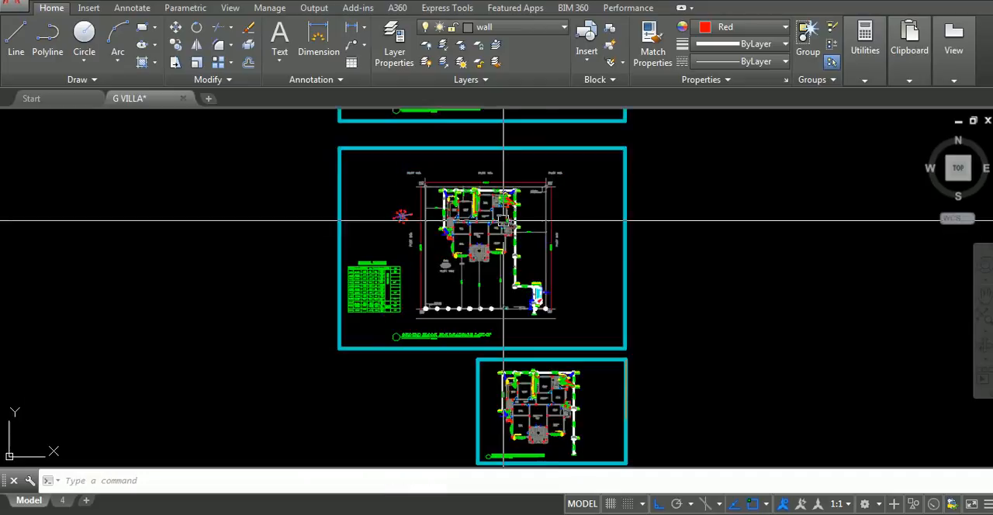
Examine the ground floor drainage layout, including the kitchen, WC and bath pipe runs to the manholes
scroll(504, 222, "up", 2)
scroll(359, 213, "up", 5)
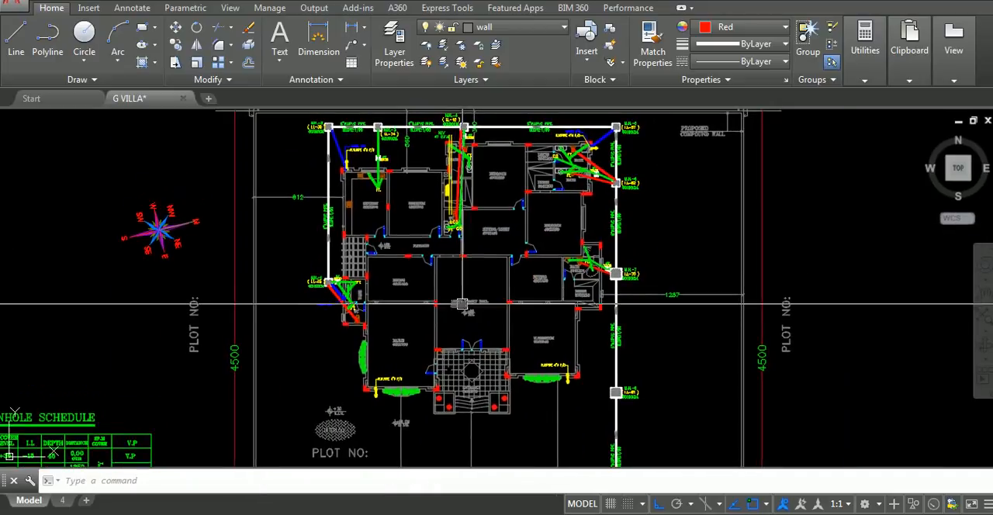
scroll(476, 295, "up", 2)
middle_click_drag(476, 285, 479, 360)
scroll(356, 220, "up", 4)
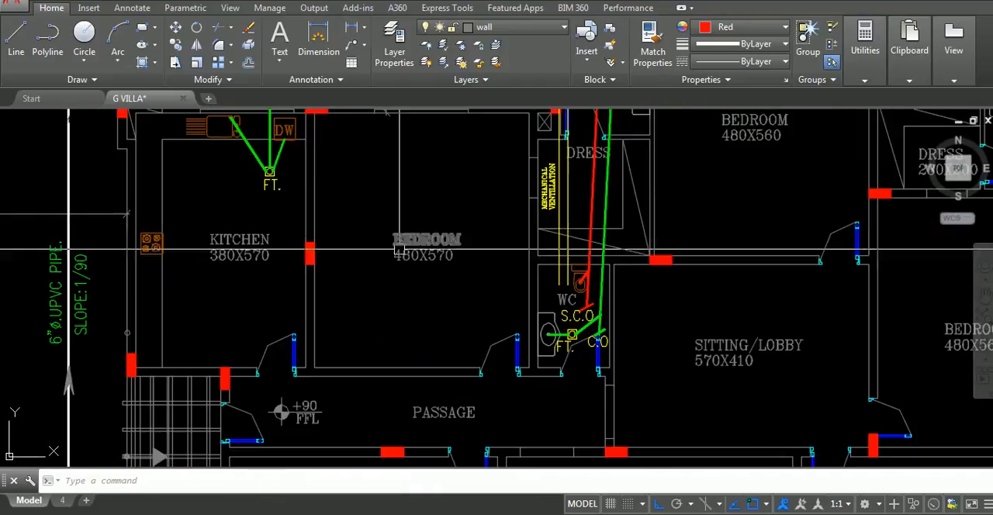
scroll(398, 250, "down", 6)
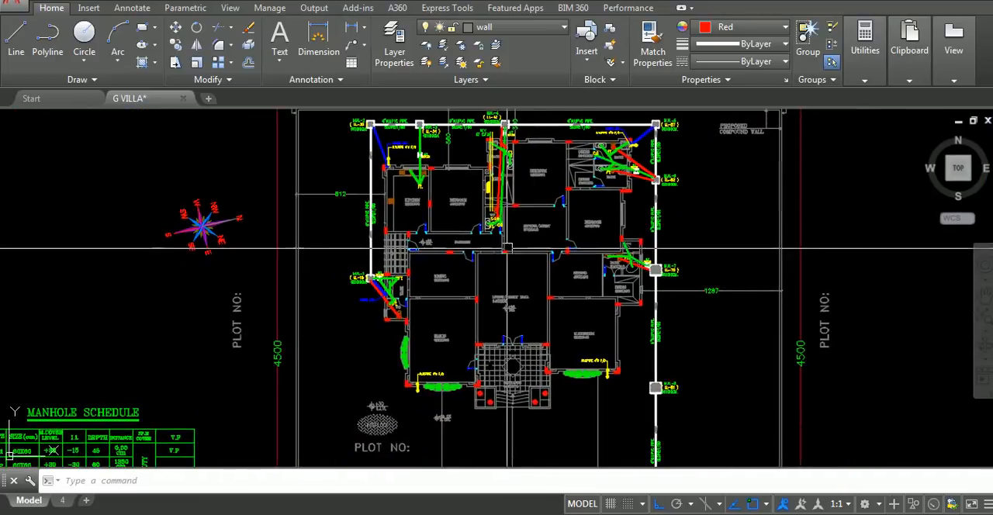
middle_click_drag(456, 244, 434, 272)
scroll(631, 275, "down", 2)
scroll(631, 276, "down", 2)
Examine the drainage line through manholes M.H.-9 to M.H.-12, the adjoining tank and the future connection near the plot limit
middle_click_drag(636, 300, 545, 249)
scroll(578, 349, "up", 4)
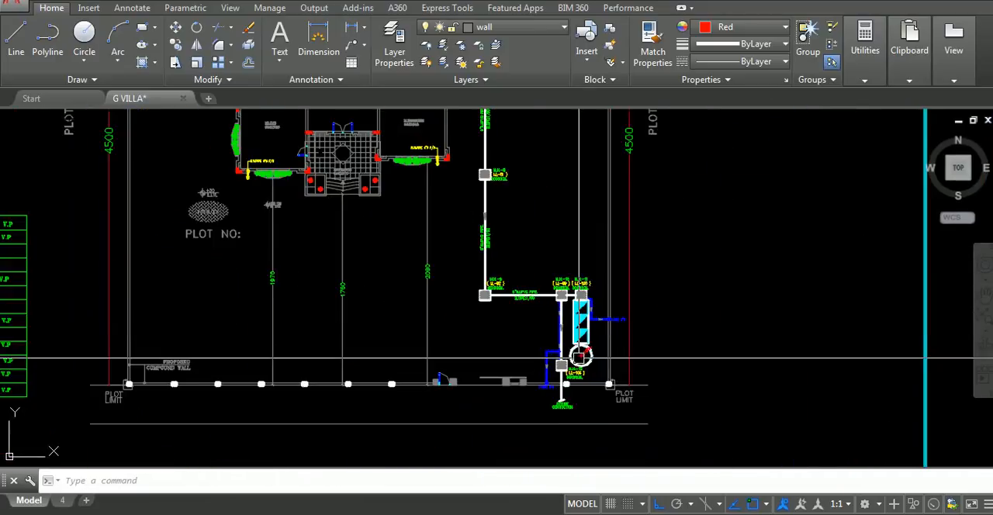
mouse_move(579, 358)
middle_mouse_down()
mouse_move(512, 339)
mouse_move(545, 312)
middle_mouse_up()
scroll(503, 341, "up", 3)
scroll(506, 350, "down", 5)
scroll(533, 311, "up", 5)
middle_click_drag(531, 352, 484, 333)
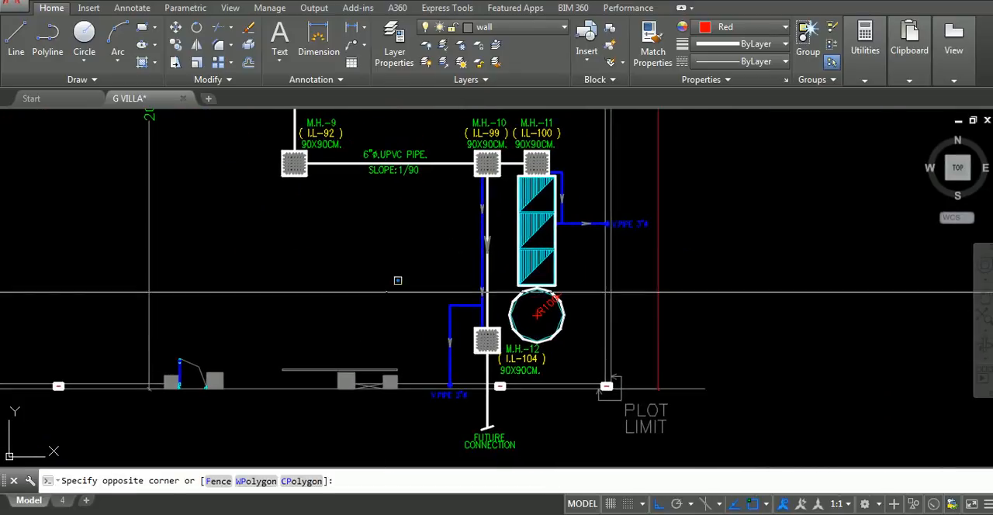
middle_click_drag(495, 397, 455, 371)
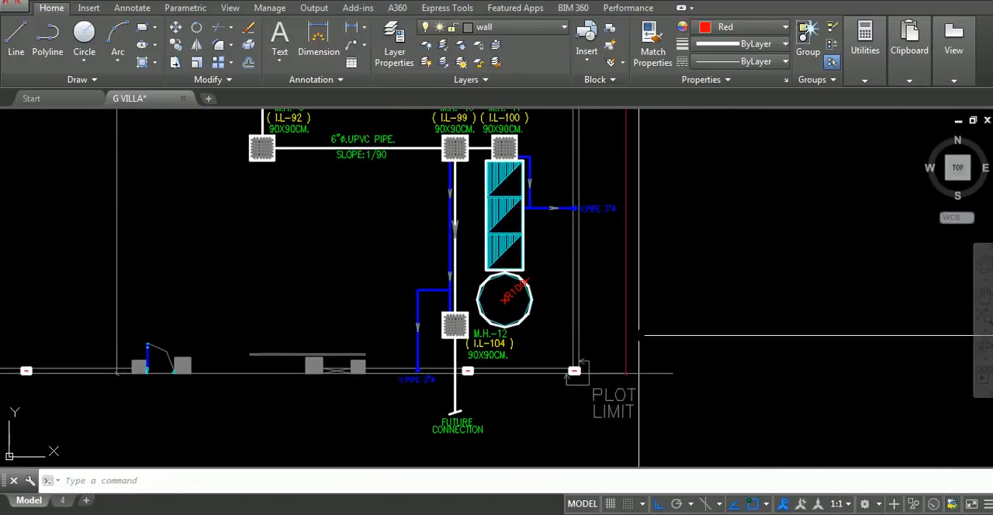
left_click(666, 293)
scroll(674, 337, "down", 6)
left_click(760, 352)
scroll(760, 352, "down", 6)
Examine the roof drainage plan's slopes, sumps and rainwater pipes, and the matching pipe locations on the floor plan below
mouse_move(739, 345)
middle_mouse_down()
mouse_move(674, 321)
mouse_move(530, 235)
middle_mouse_up()
scroll(535, 329, "up", 4)
middle_click_drag(509, 319, 425, 186)
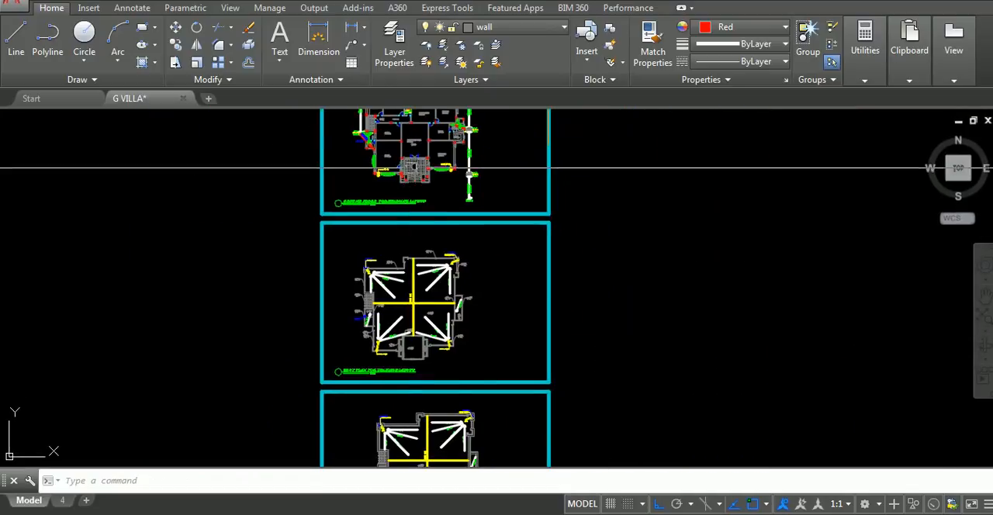
mouse_move(463, 297)
middle_mouse_down()
mouse_move(520, 231)
mouse_move(519, 125)
middle_mouse_up()
scroll(531, 248, "down", 2)
scroll(475, 374, "down", 2)
scroll(489, 233, "up", 8)
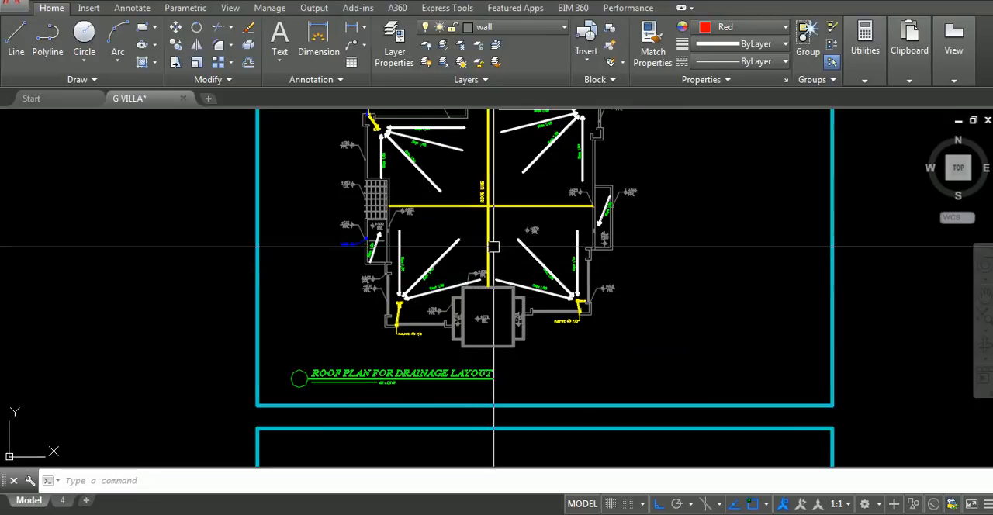
middle_click_drag(493, 247, 503, 271)
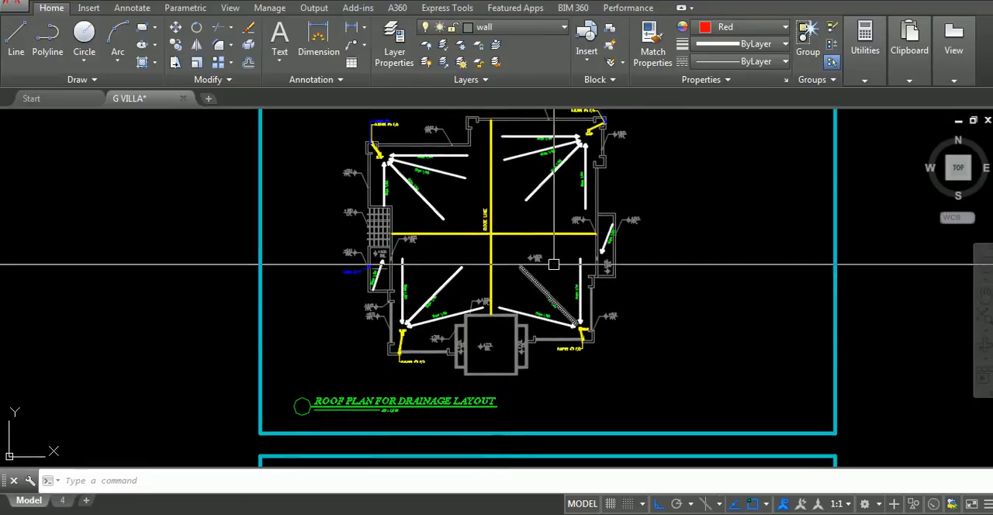
scroll(540, 319, "up", 4)
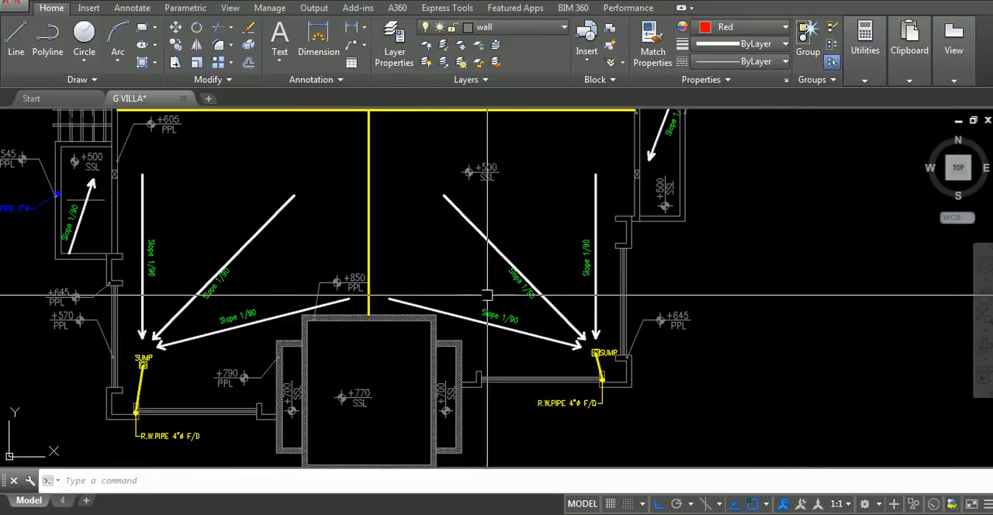
left_click(397, 211)
left_click(457, 249)
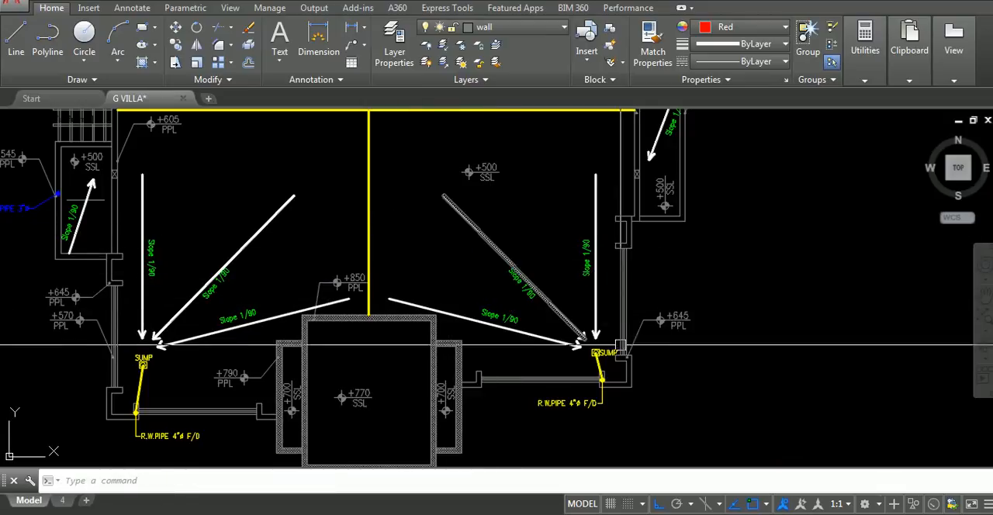
middle_click_drag(626, 362, 623, 315)
scroll(582, 378, "down", 6)
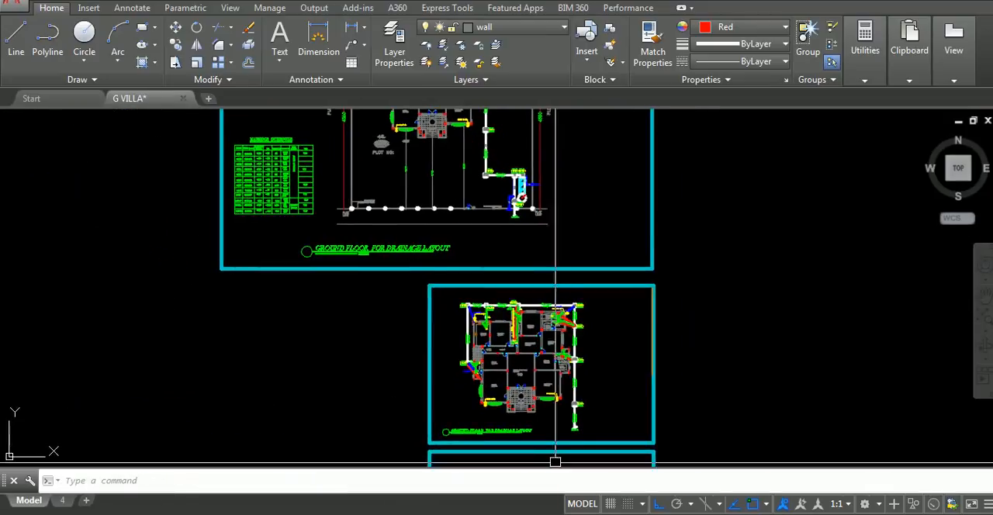
scroll(559, 350, "up", 6)
middle_click_drag(567, 247, 600, 353)
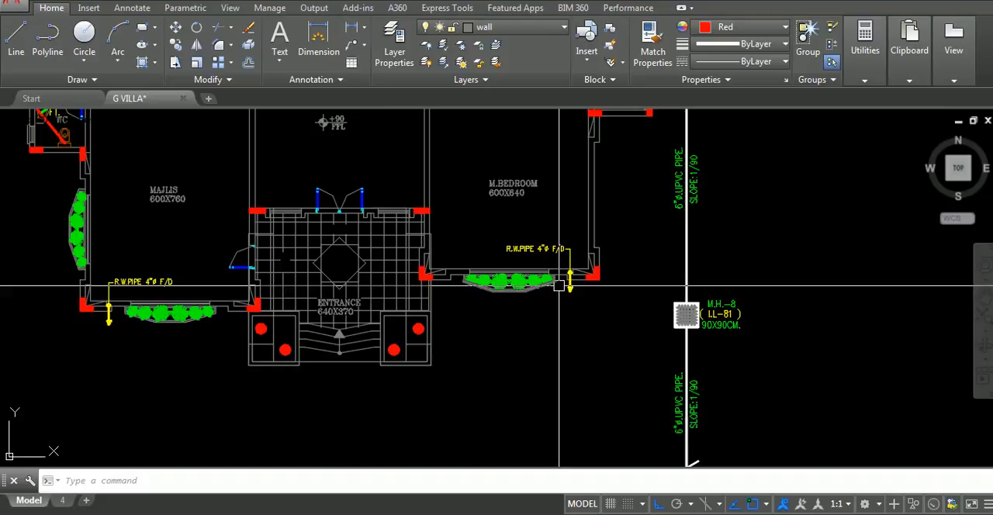
scroll(541, 291, "down", 6)
middle_click_drag(632, 298, 548, 143)
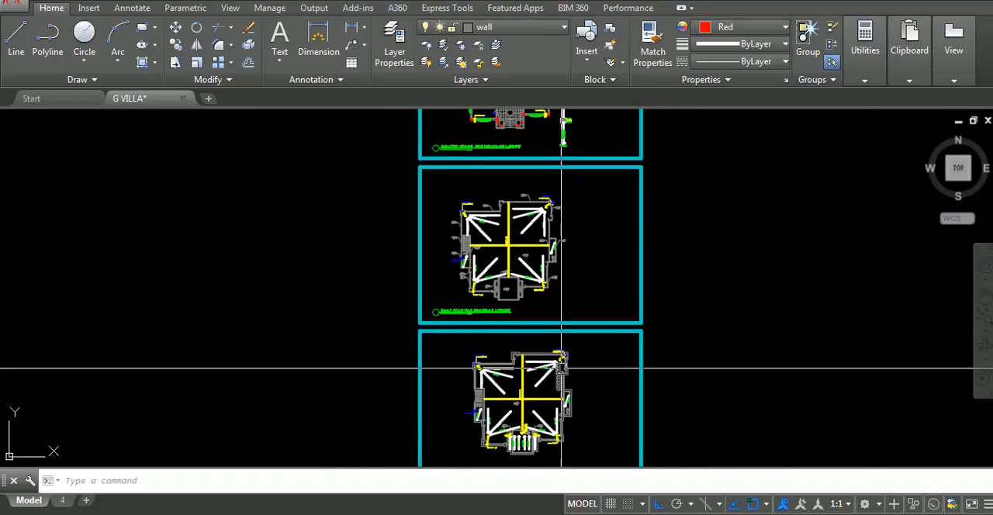
Examine the septic tank detail sheet, including its plans, sections, circular pit detail and dimension schedule
middle_click_drag(561, 369, 542, 126)
middle_click_drag(463, 318, 499, 262)
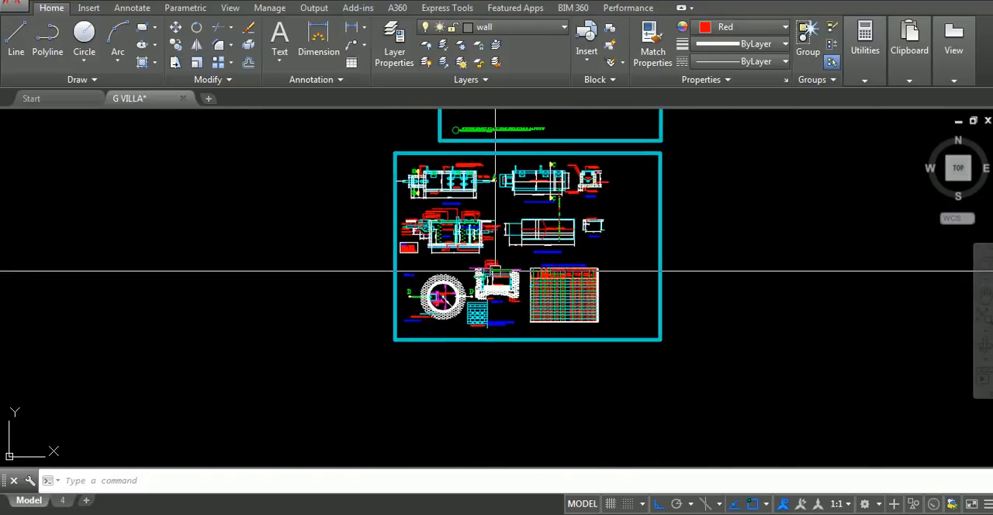
scroll(465, 269, "up", 2)
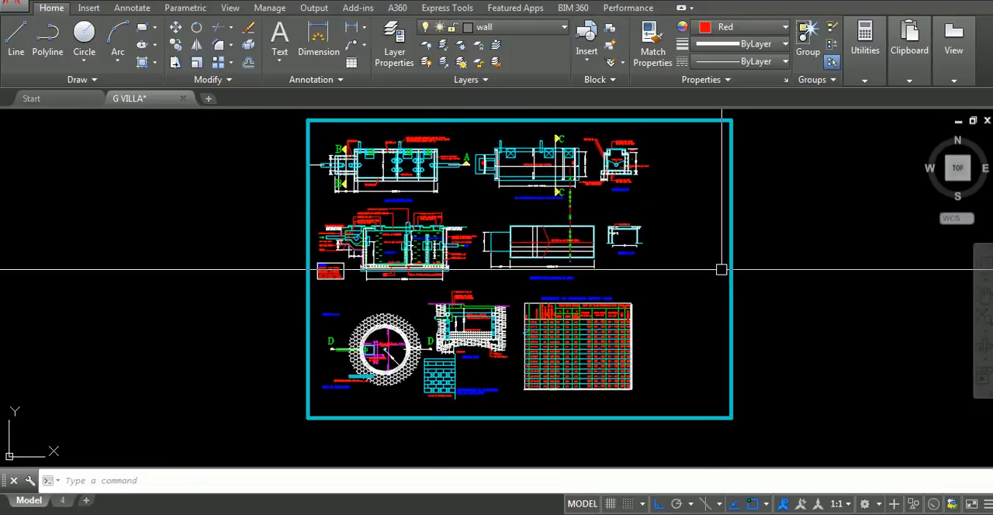
left_click(721, 269)
left_click(775, 344)
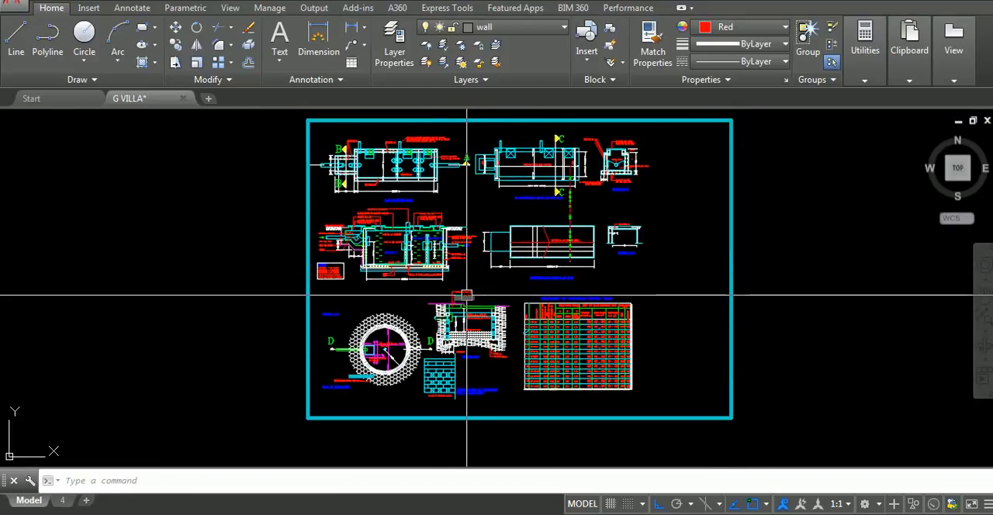
middle_click_drag(452, 267, 492, 347)
scroll(434, 286, "up", 4)
scroll(505, 290, "down", 6)
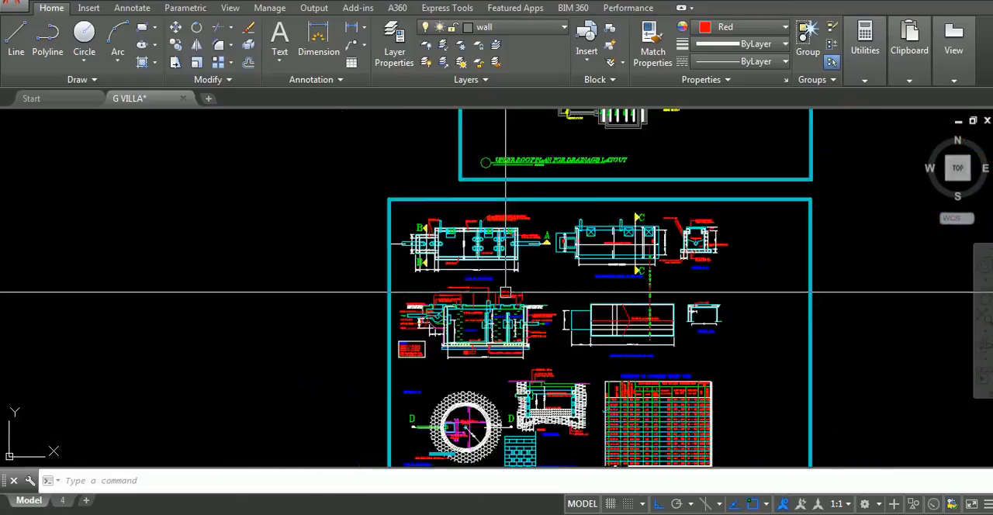
middle_click_drag(510, 295, 451, 268)
scroll(419, 271, "up", 5)
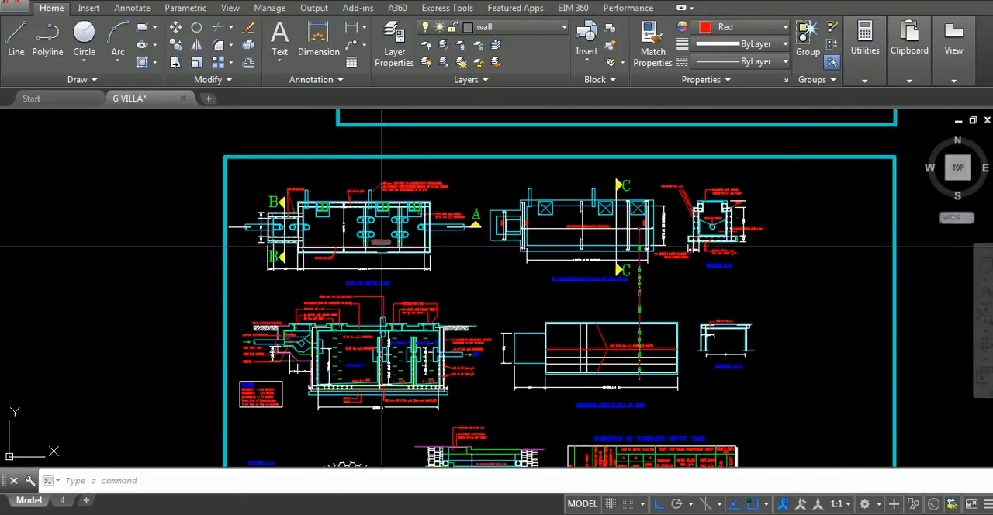
middle_click_drag(381, 246, 588, 260)
scroll(605, 310, "up", 5)
scroll(443, 294, "down", 12)
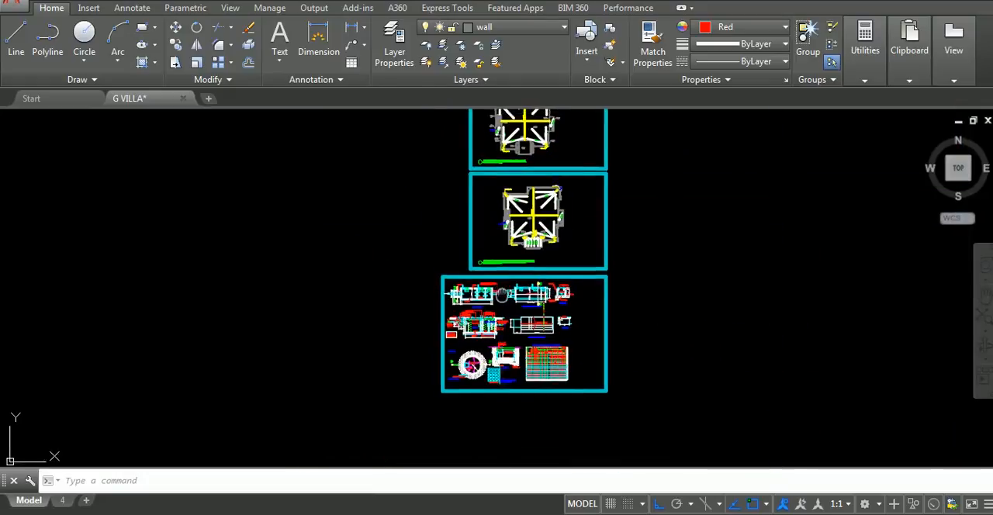
Erase all the framed drainage layout and detail sheets, keeping the column of plain architectural plans beside them
middle_click_drag(499, 275, 520, 400)
middle_click_drag(549, 249, 541, 431)
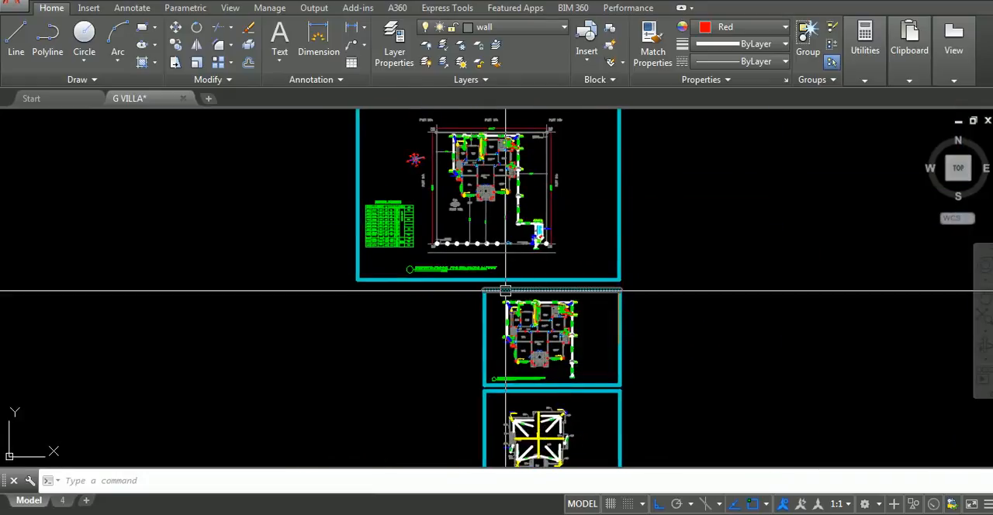
scroll(502, 268, "down", 6)
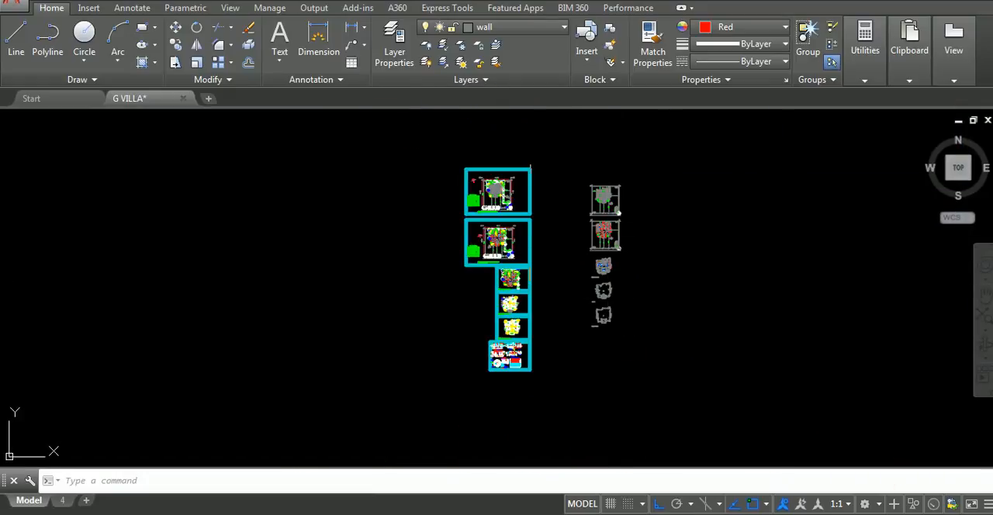
left_click(453, 144)
left_click(562, 402)
type("e")
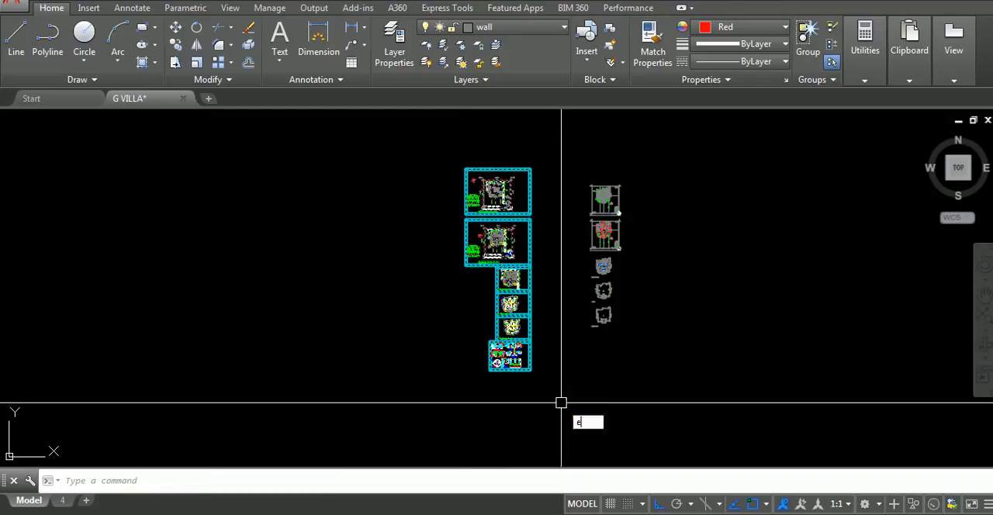
key("Return")
Examine the architectural plans, focusing on the ground floor's kitchen and bath fixtures
middle_click_drag(604, 319, 556, 318)
scroll(465, 232, "up", 8)
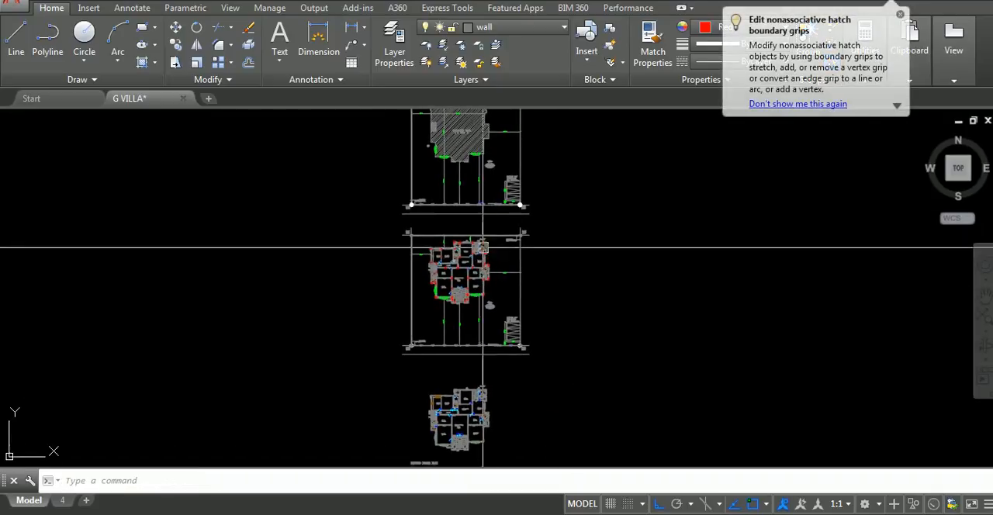
scroll(481, 149, "down", 4)
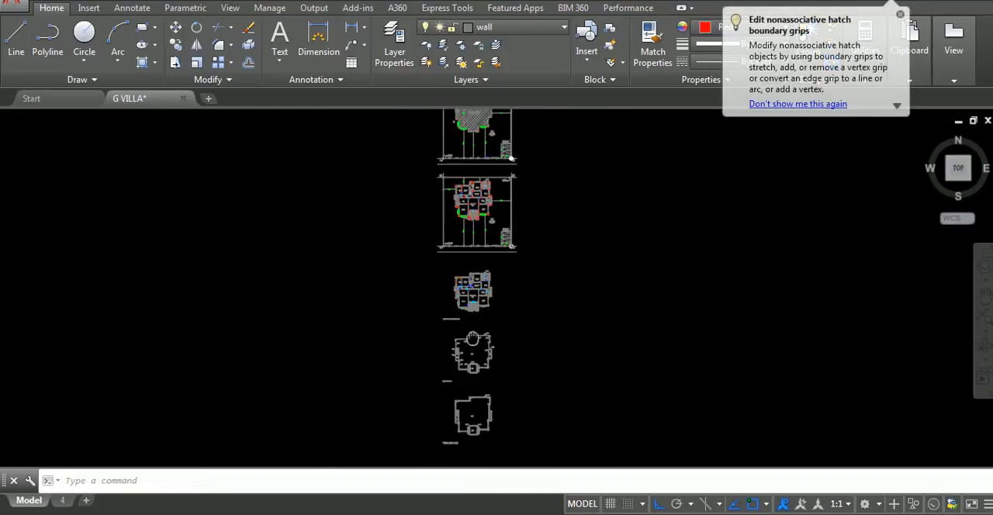
middle_click_drag(472, 339, 470, 358)
scroll(464, 225, "up", 6)
middle_click_drag(474, 227, 447, 298)
scroll(523, 307, "up", 6)
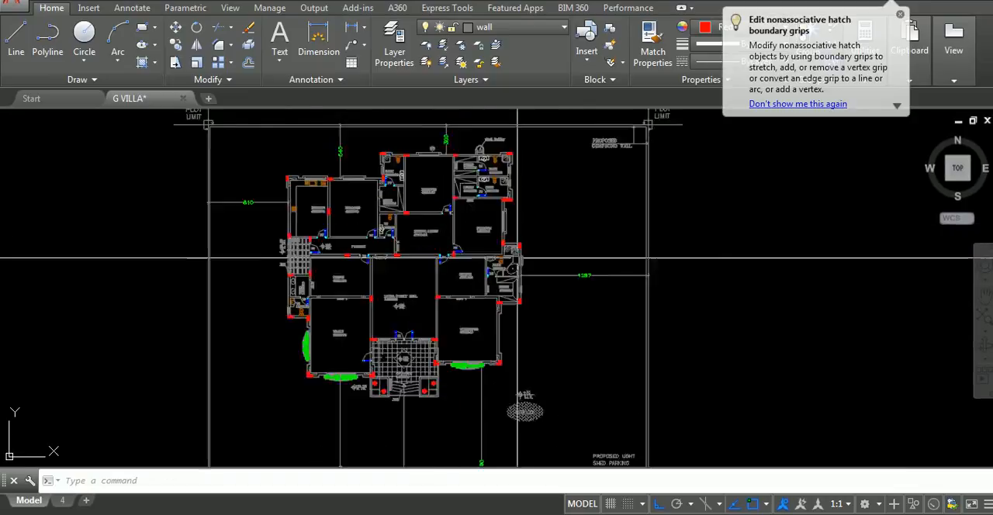
middle_click_drag(659, 181, 670, 301)
middle_click_drag(690, 232, 623, 310)
scroll(388, 199, "up", 4)
middle_click_drag(332, 208, 559, 248)
middle_click_drag(385, 250, 747, 163)
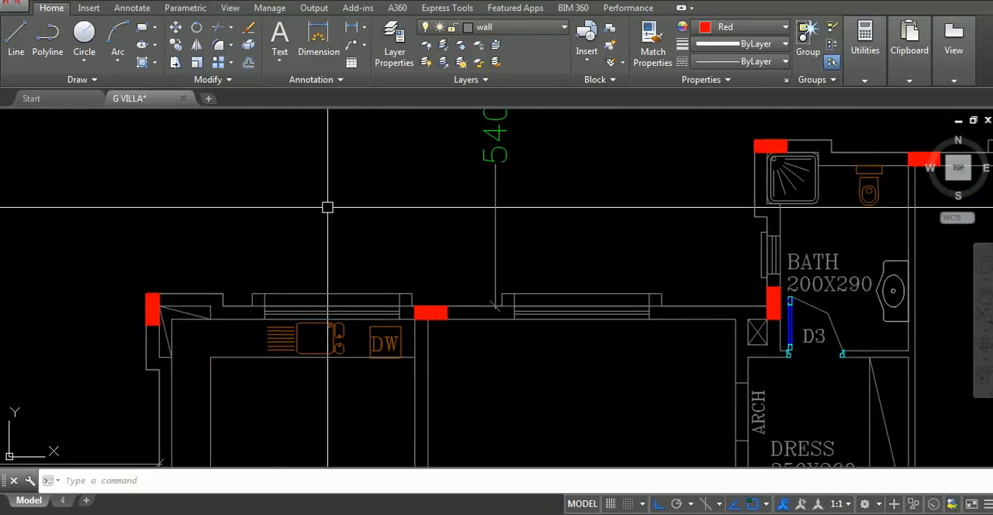
Examine the ground floor's room arrangement, wet areas and surrounding plot, and the overall set of villa plans
scroll(425, 213, "down", 6)
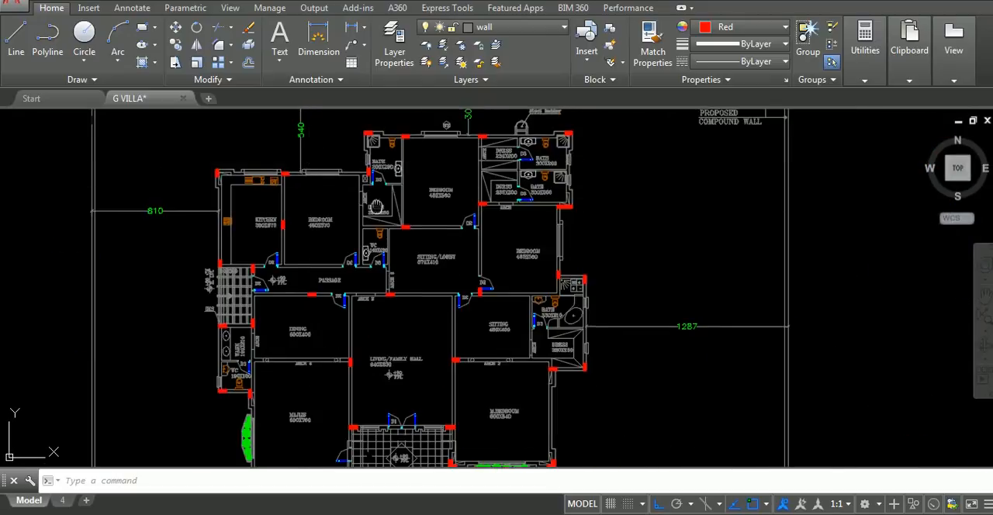
scroll(507, 271, "up", 8)
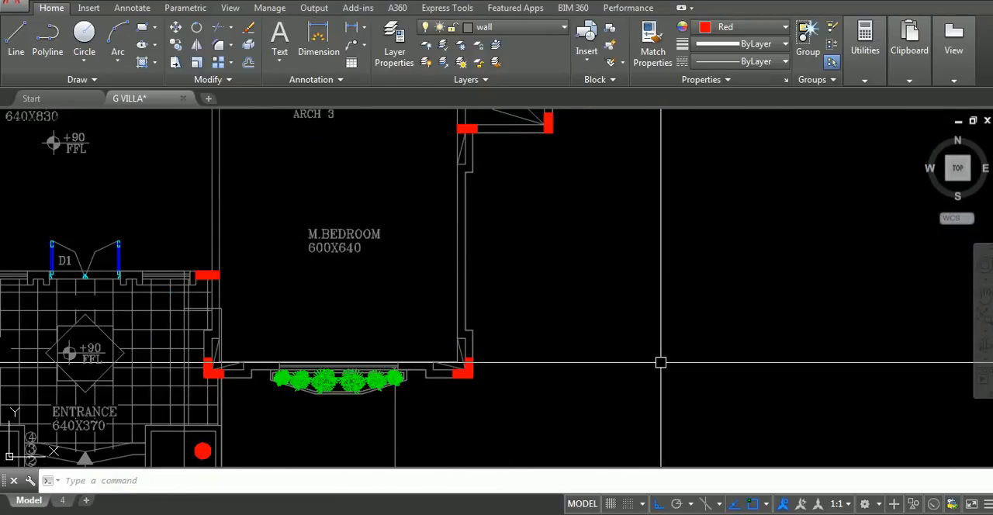
scroll(660, 362, "down", 6)
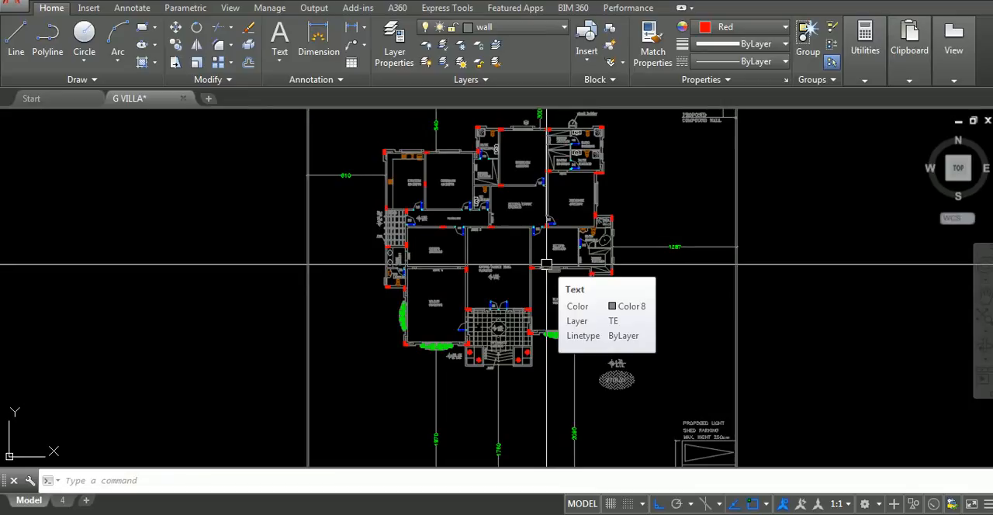
middle_click_drag(581, 215, 674, 264)
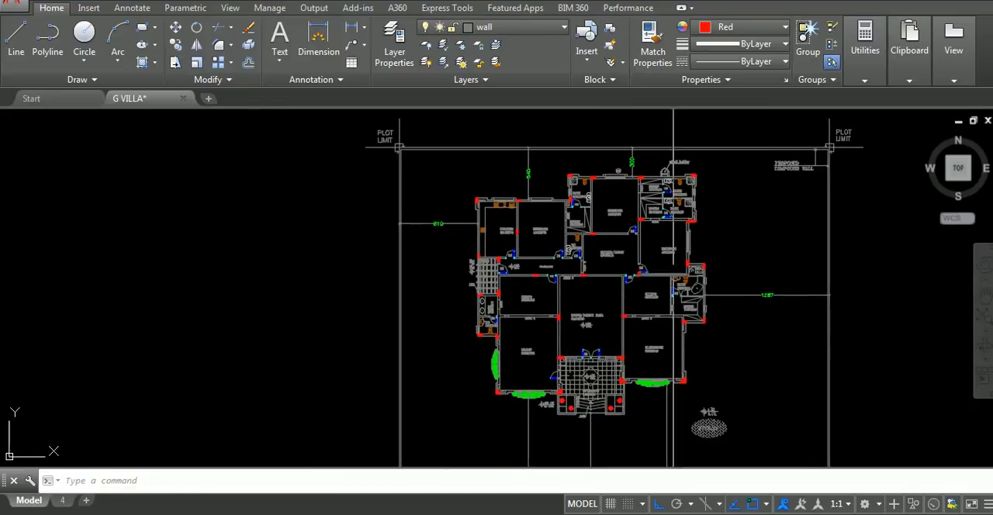
scroll(540, 250, "up", 5)
scroll(483, 308, "down", 3)
middle_click_drag(521, 299, 370, 248)
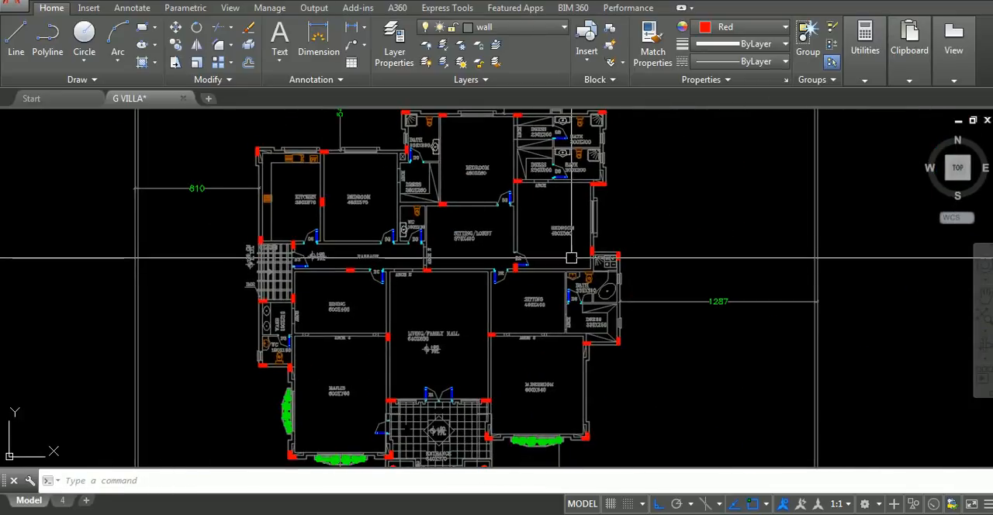
middle_click_drag(571, 258, 625, 285)
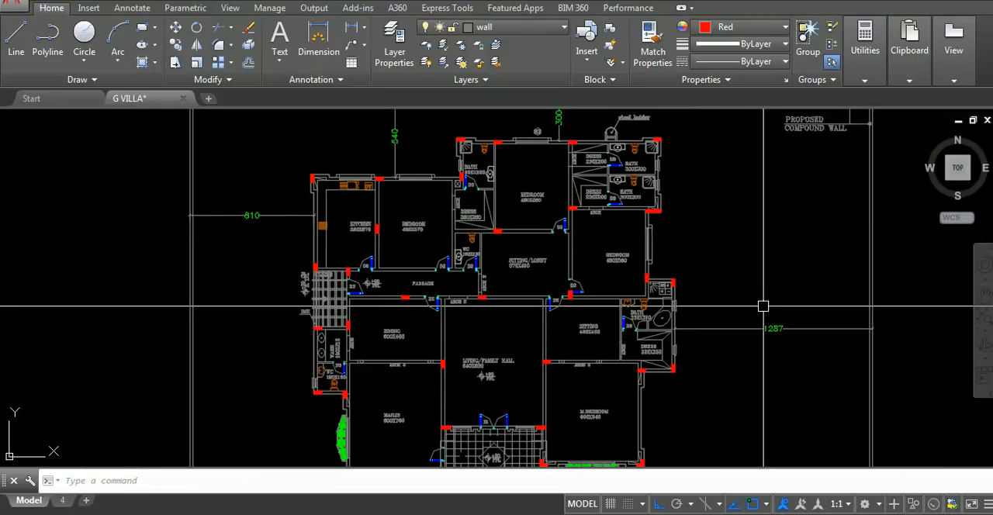
scroll(465, 317, "up", 1)
scroll(418, 305, "down", 1)
middle_click_drag(414, 304, 522, 248)
scroll(504, 276, "down", 1)
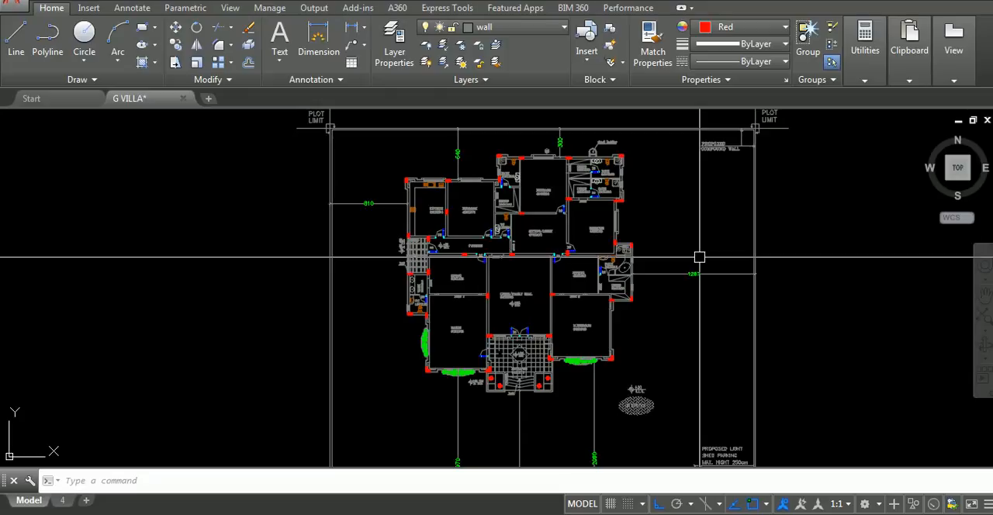
scroll(550, 284, "down", 5)
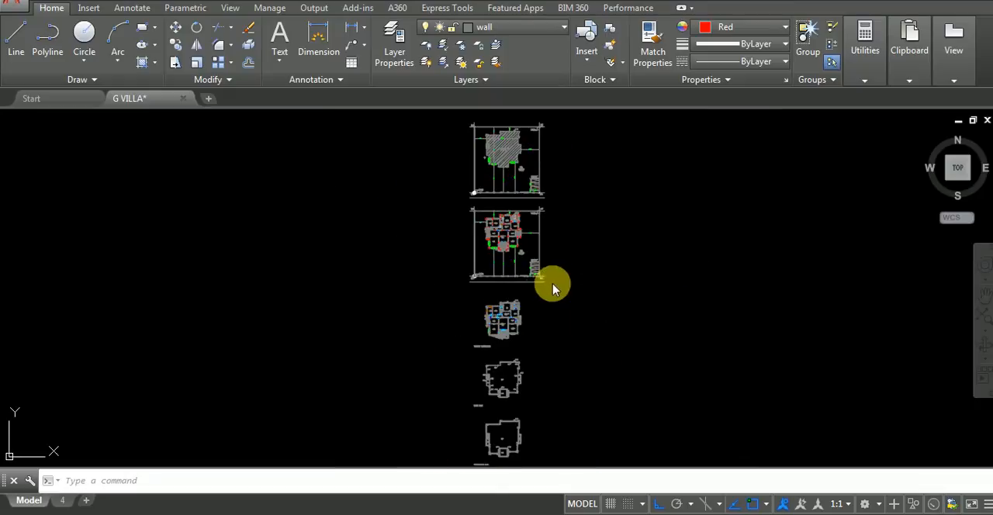
Paste the copied septic tank and circular pit into the ground-floor plot's front yard, between the entrance and the parking bays
scroll(551, 264, "up", 5)
scroll(543, 335, "up", 3)
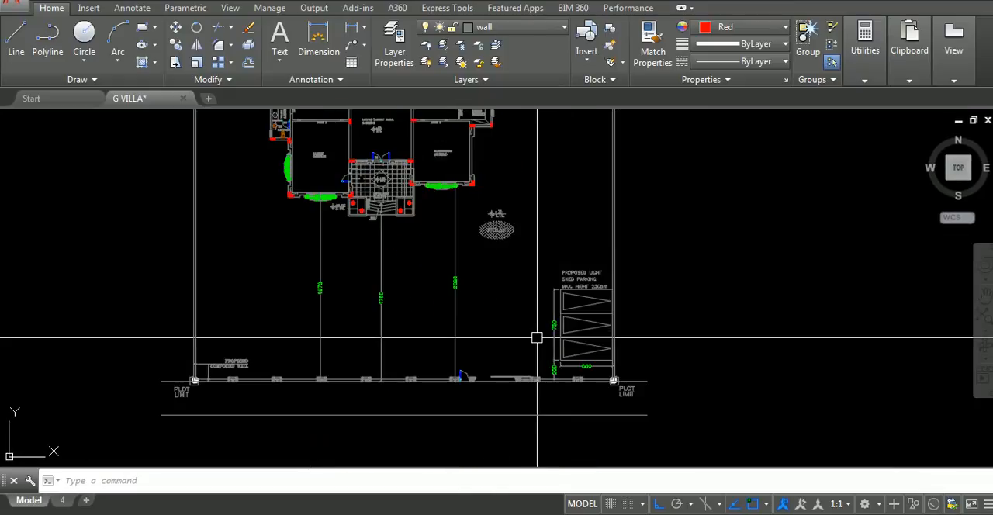
key("ctrl+v")
scroll(500, 340, "up", 3)
left_click(458, 368)
scroll(514, 285, "down", 2)
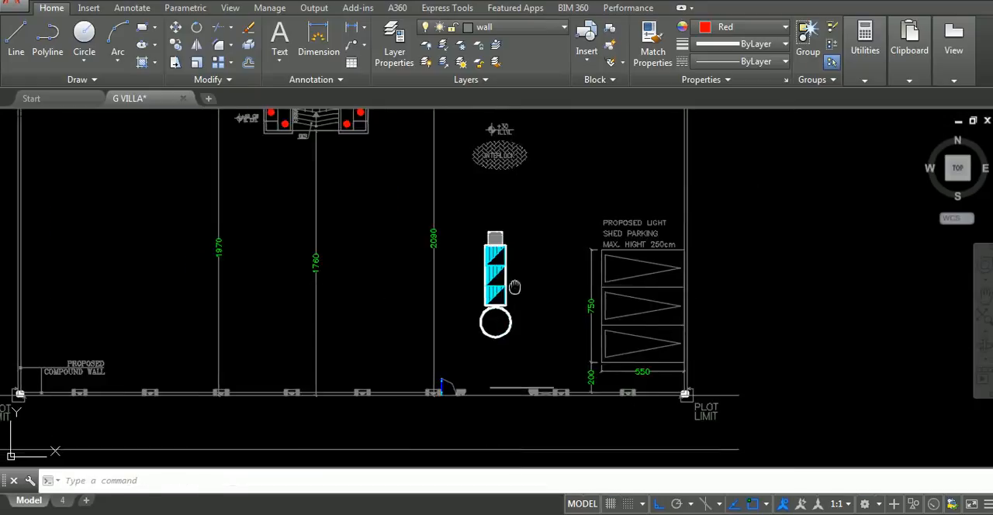
Examine the pasted septic tank's placement relative to the ground floor plan, the plot boundary and the neighbouring plans
middle_click_drag(514, 286, 610, 312)
left_click(549, 239)
left_click(639, 366)
scroll(565, 316, "down", 5)
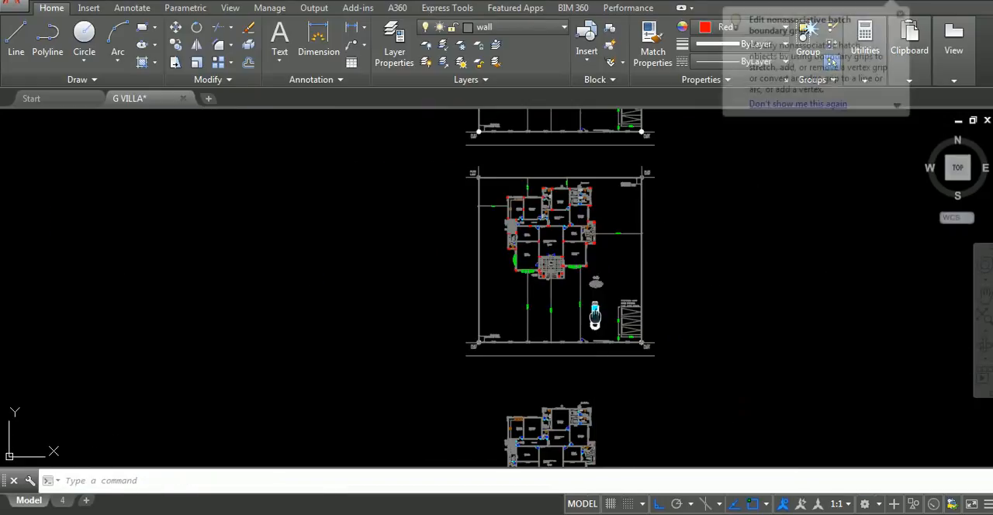
scroll(540, 339, "up", 4)
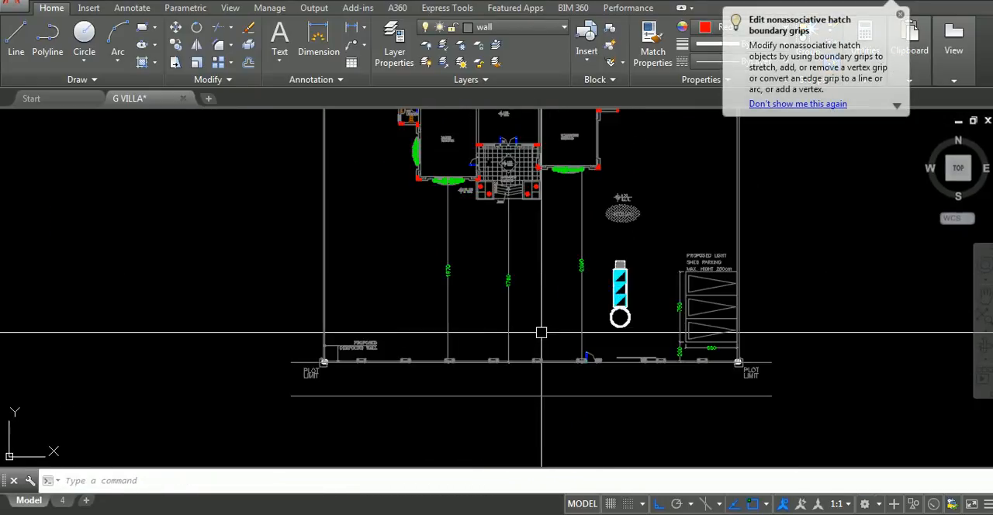
scroll(624, 377, "down", 4)
scroll(660, 384, "up", 4)
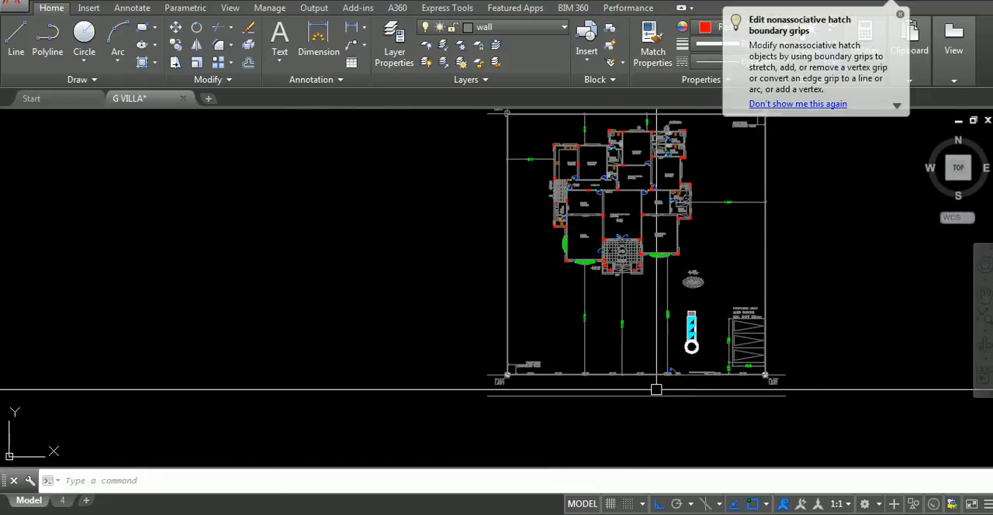
scroll(608, 350, "down", 4)
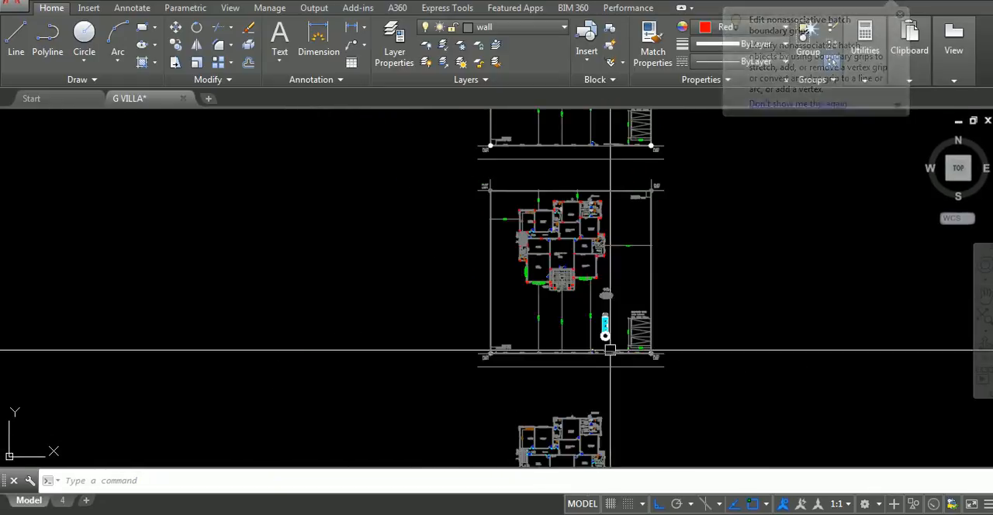
middle_click_drag(610, 348, 581, 401)
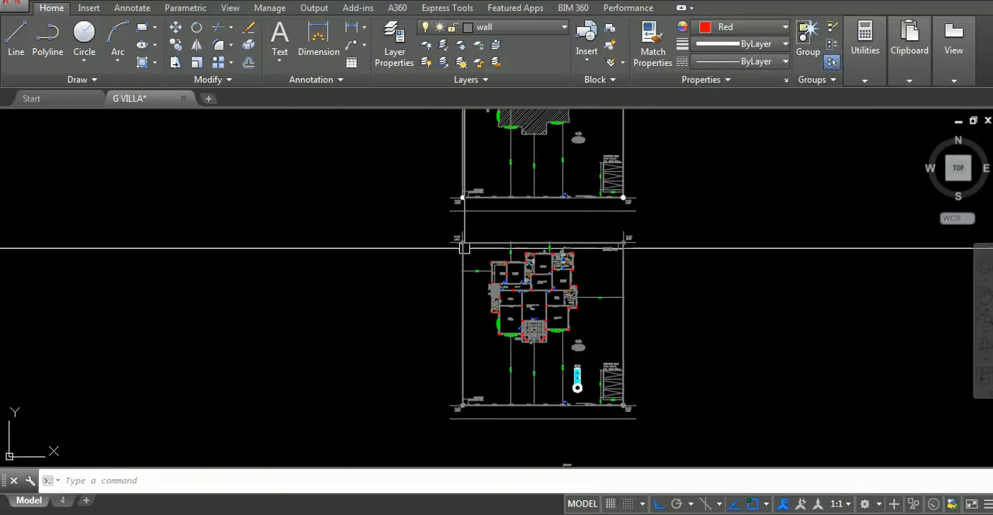
scroll(455, 247, "up", 6)
scroll(479, 293, "down", 5)
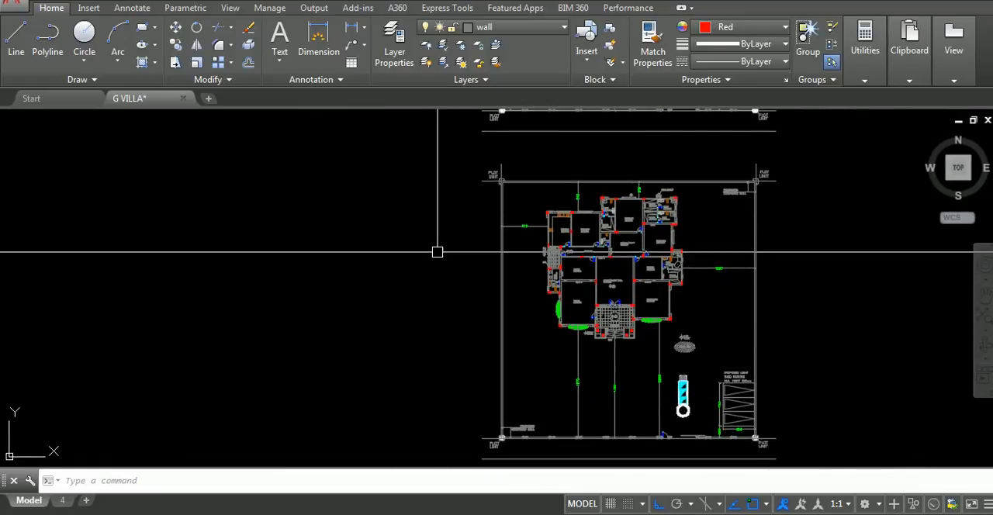
scroll(602, 290, "down", 4)
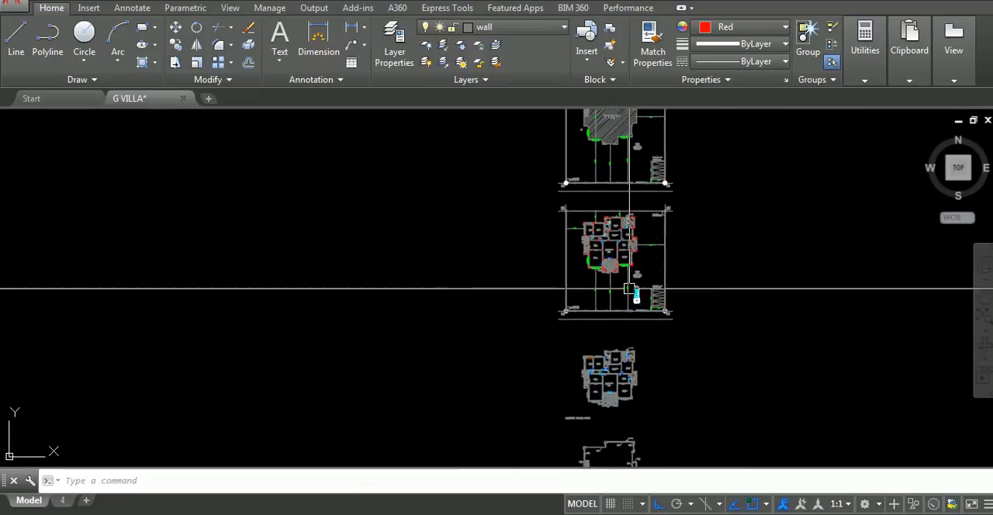
Move the septic tank and its circular pit onto the proposed light shed parking beside the east plot wall
scroll(620, 311, "up", 8)
left_click(563, 233)
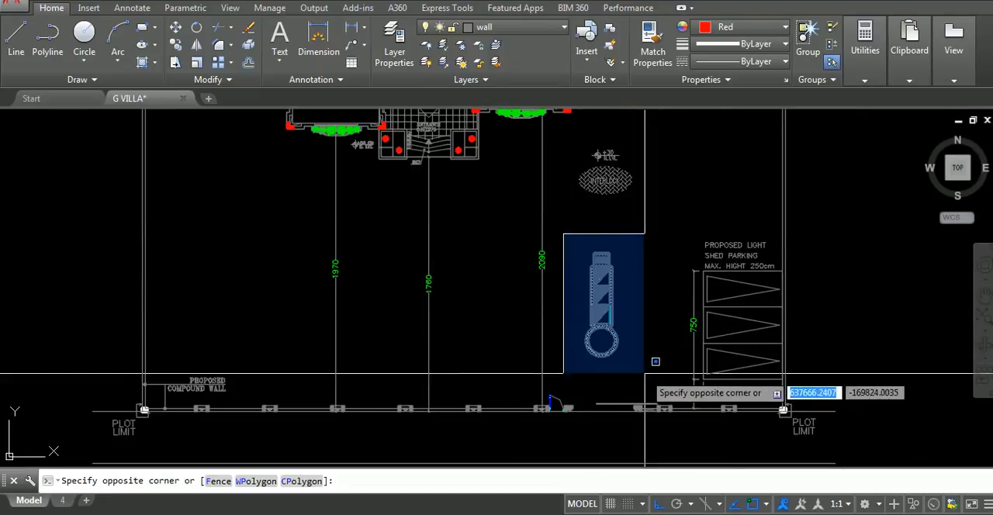
left_click(655, 361)
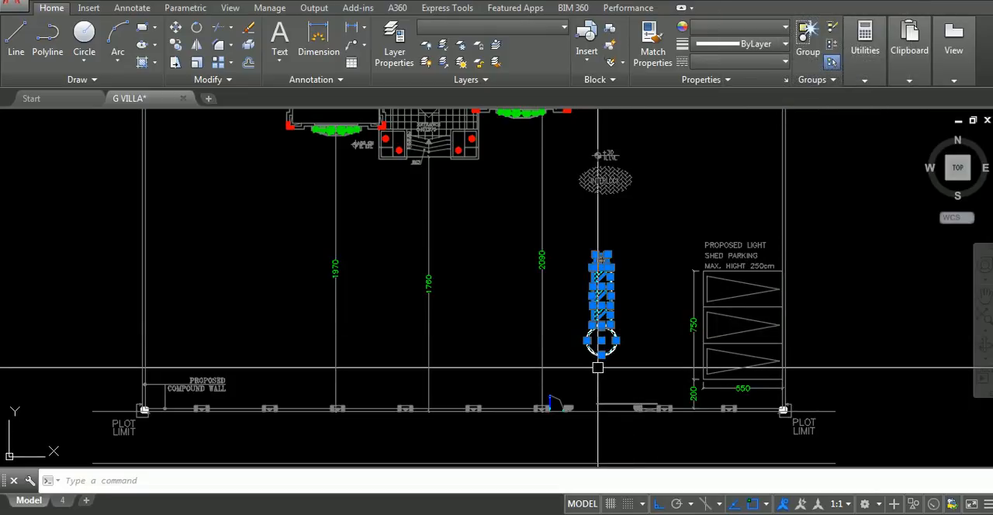
left_click(582, 242)
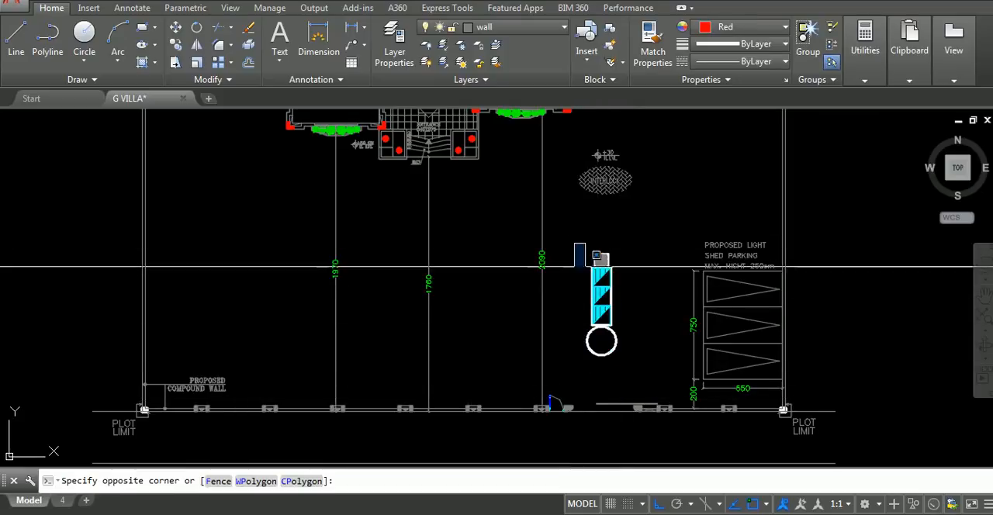
left_click(653, 374)
type("m")
key("Return")
left_click(638, 354)
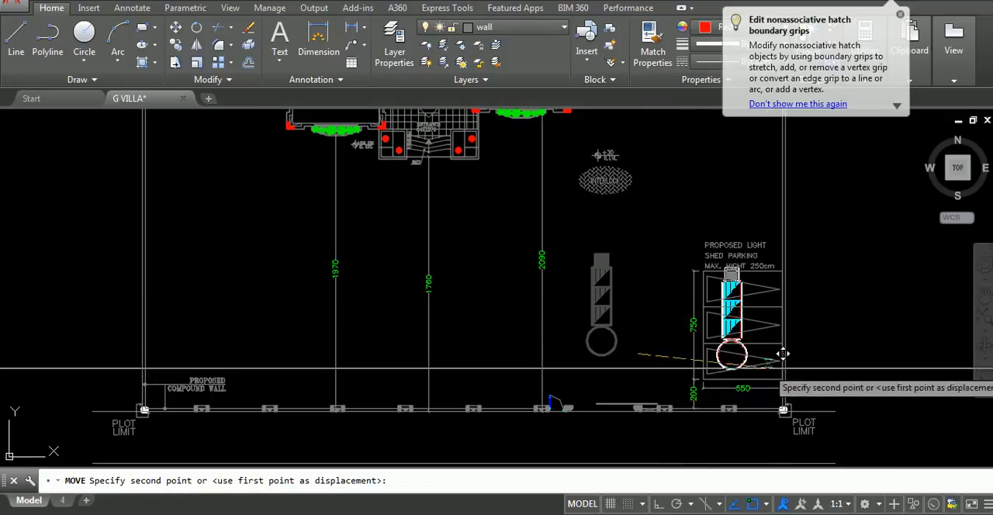
scroll(792, 359, "up", 4)
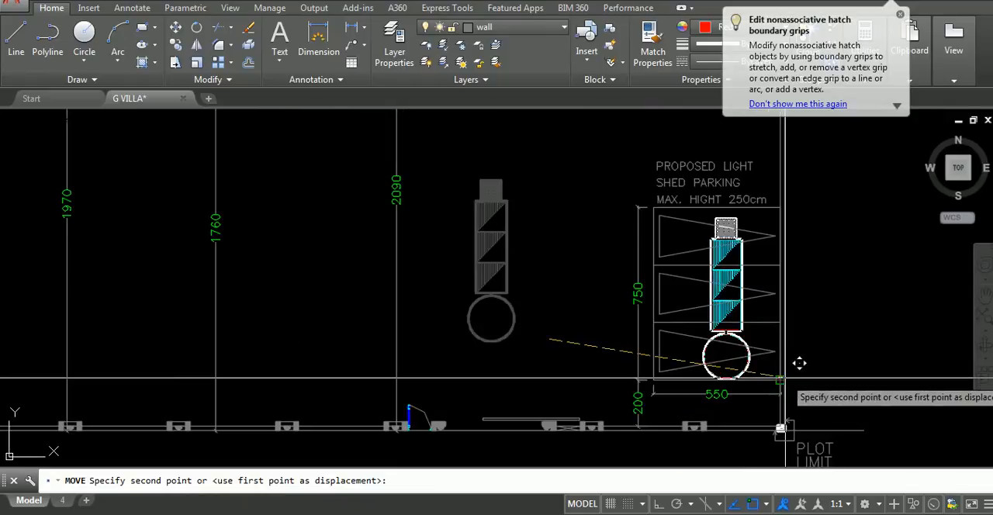
left_click(779, 361)
scroll(776, 349, "down", 5)
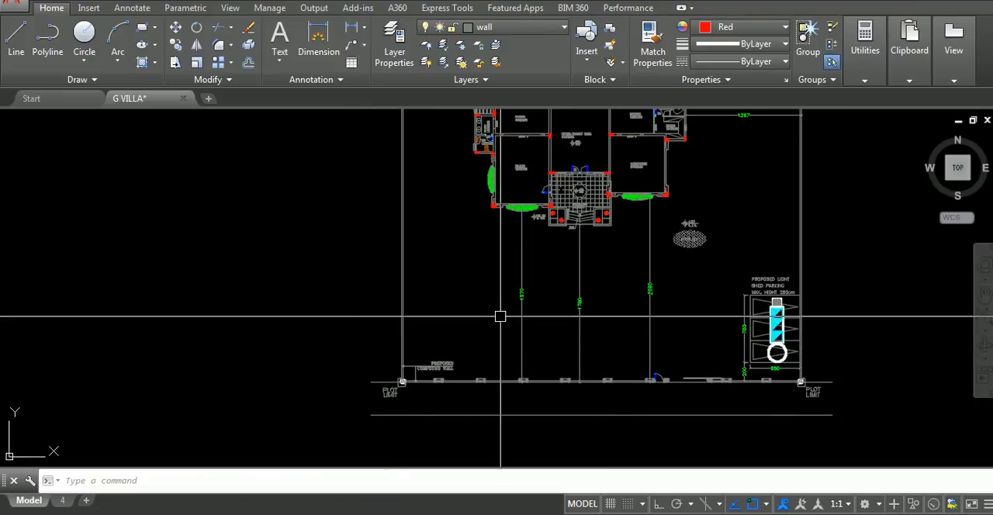
Draw a large circle to mark the open front yard near the west compound wall
scroll(499, 317, "up", 2)
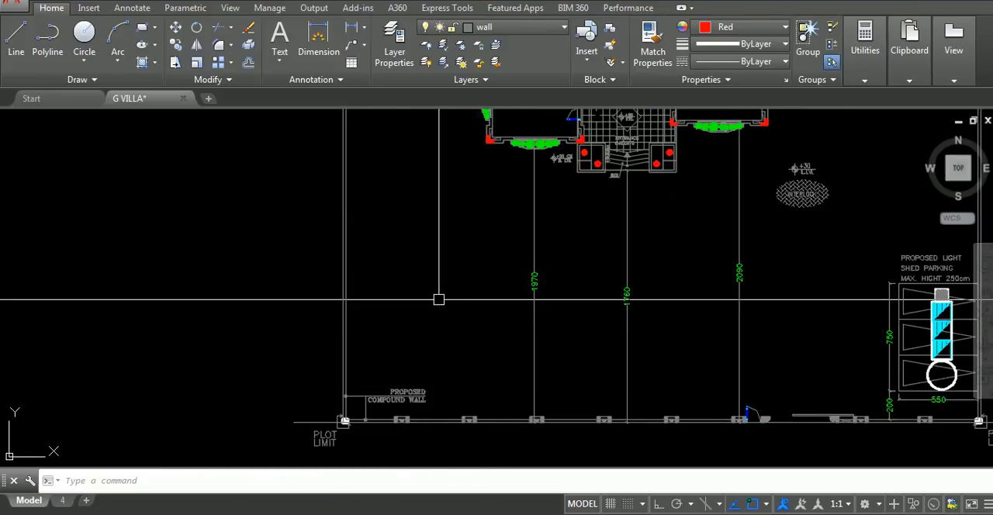
type("c")
key("Return")
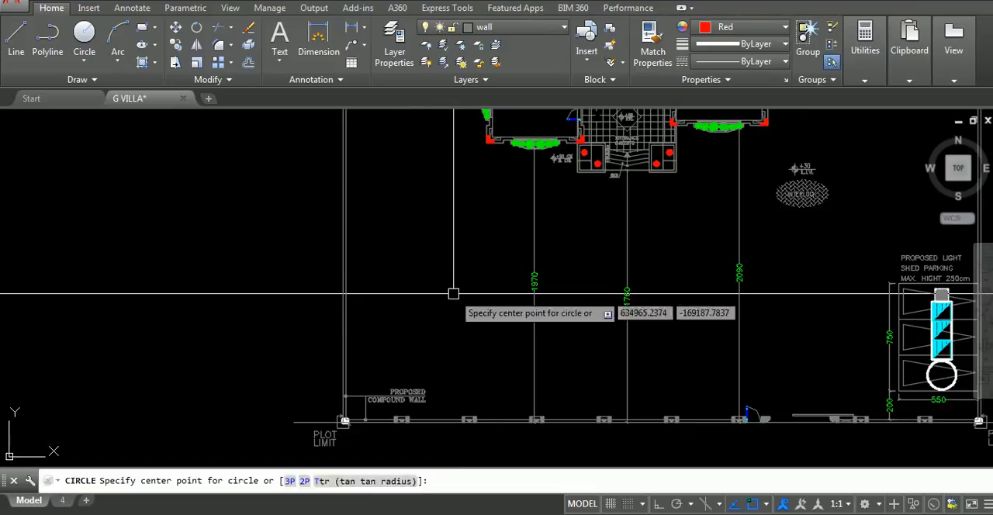
key("Escape")
type("c")
key("Return")
left_click(454, 294)
left_click(538, 331)
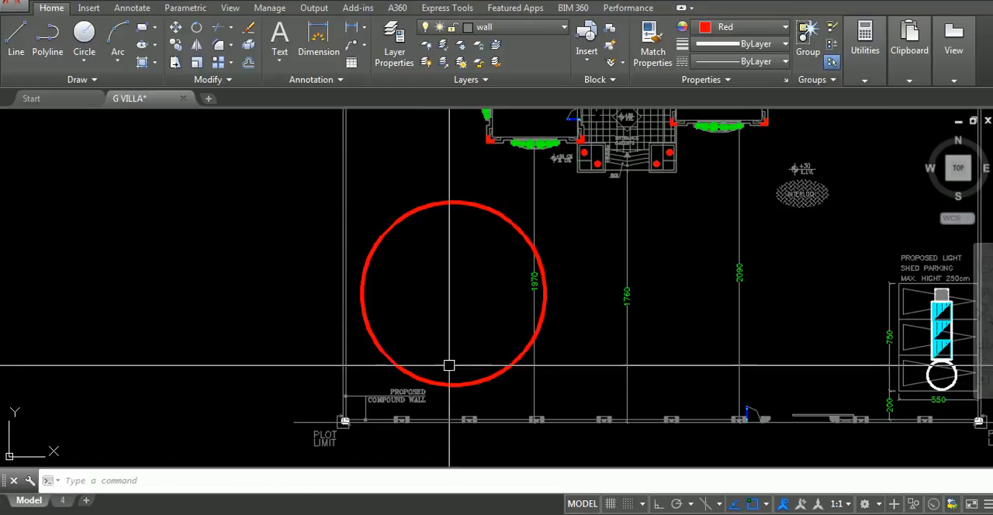
Compare the circled yard area with the septic tank and circular pit at the parking bays
middle_click_drag(787, 403, 603, 359)
scroll(756, 346, "up", 4)
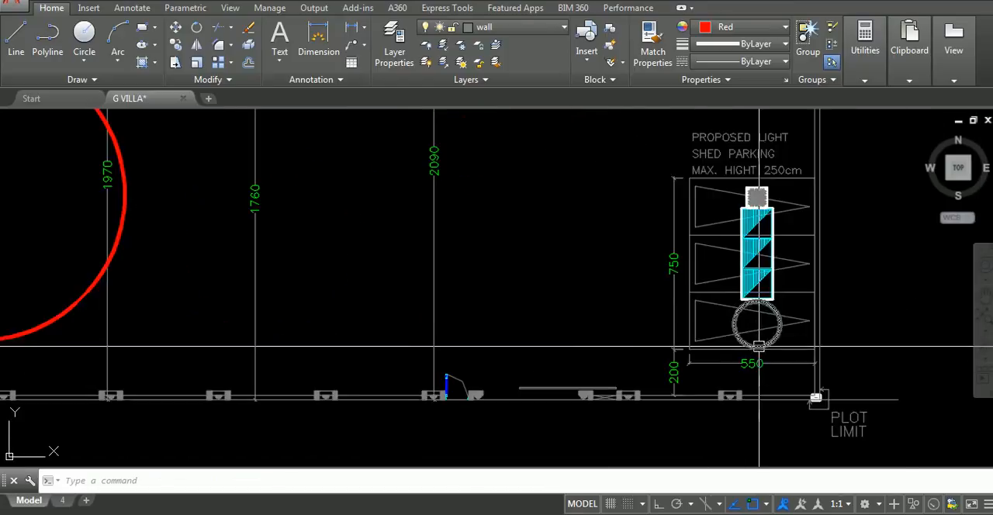
scroll(750, 346, "down", 4)
middle_click_drag(698, 337, 987, 345)
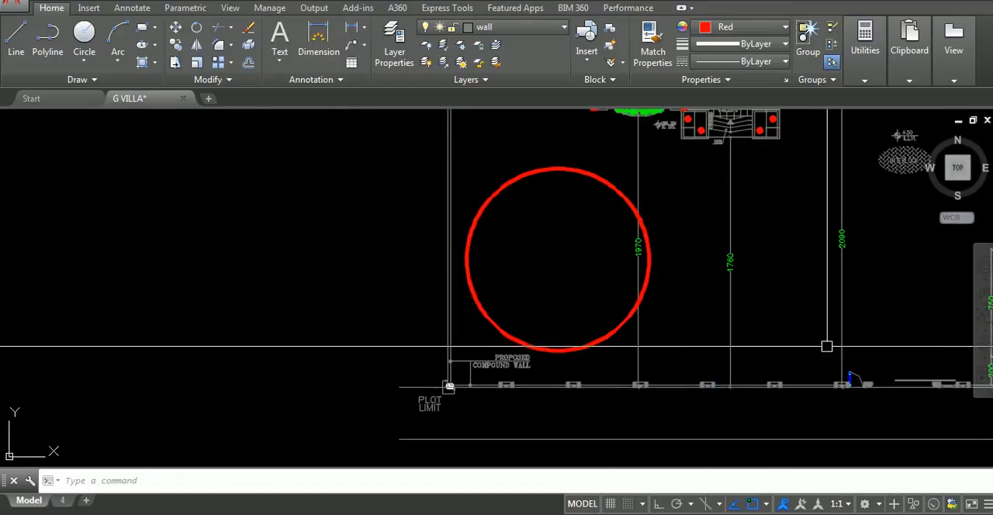
middle_click_drag(669, 331, 405, 326)
scroll(785, 339, "up", 7)
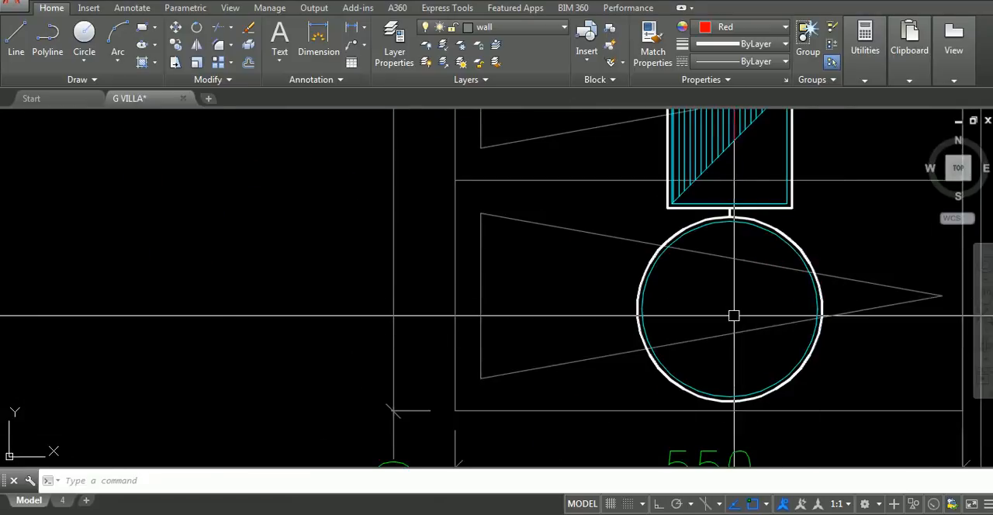
scroll(735, 316, "down", 7)
Erase the large circle that marks the western front yard
middle_click_drag(742, 317, 859, 321)
mouse_move(433, 252)
middle_mouse_down()
mouse_move(664, 294)
mouse_move(443, 308)
middle_mouse_up()
left_click(639, 171)
left_click(608, 228)
type("e")
key("Return")
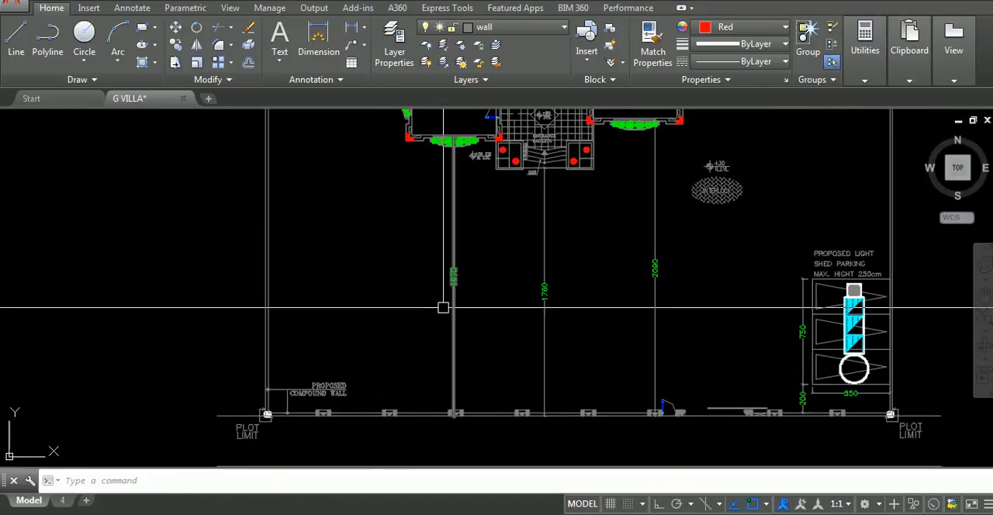
Examine the septic tank's location in relation to the parking bays, entrance gate and front compound wall
scroll(415, 266, "down", 4)
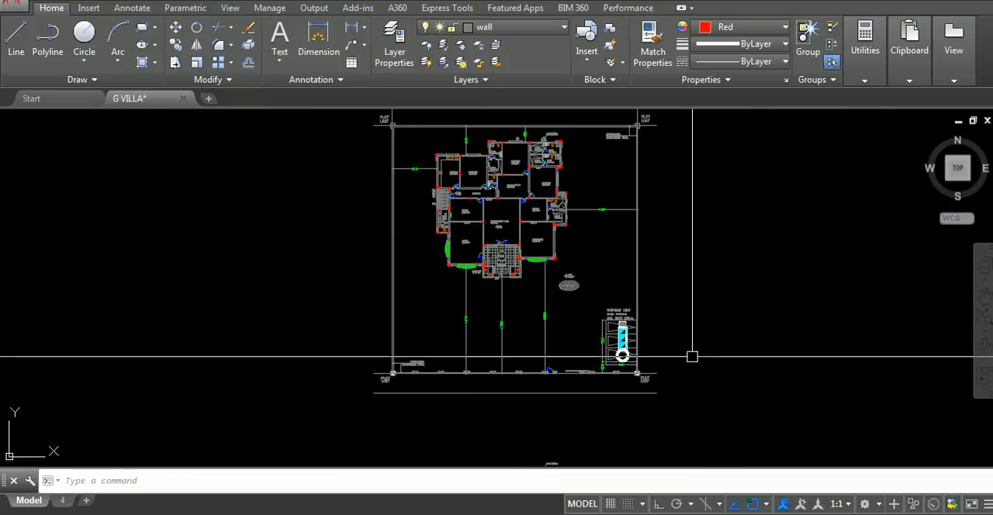
scroll(641, 352, "up", 5)
scroll(504, 320, "down", 2)
middle_click_drag(508, 319, 725, 326)
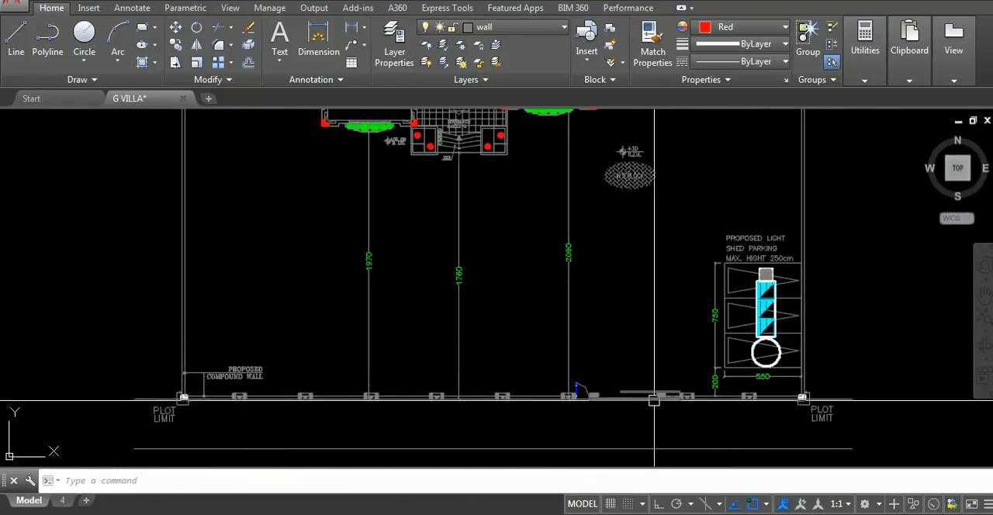
scroll(651, 403, "up", 3)
middle_click_drag(652, 403, 548, 383)
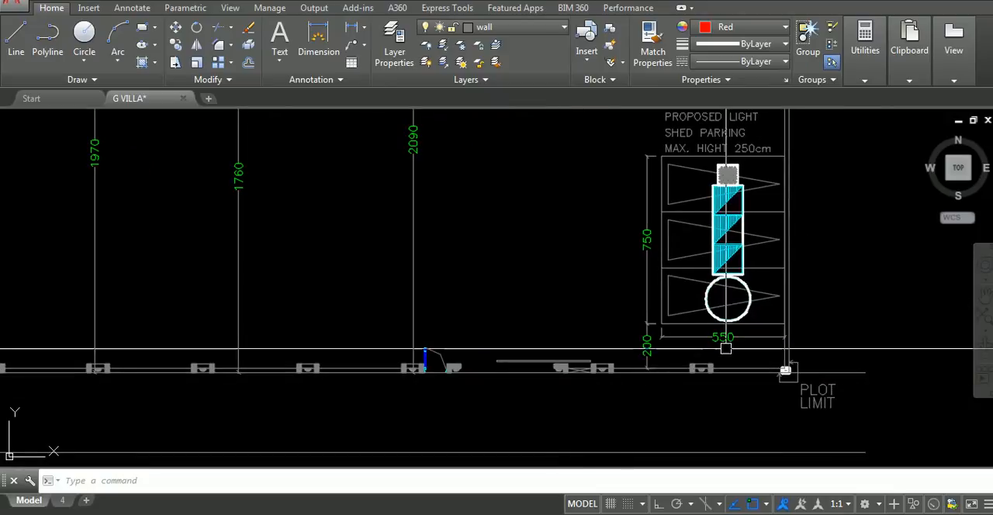
middle_click_drag(724, 348, 734, 381)
scroll(614, 339, "down", 2)
middle_click_drag(615, 338, 628, 373)
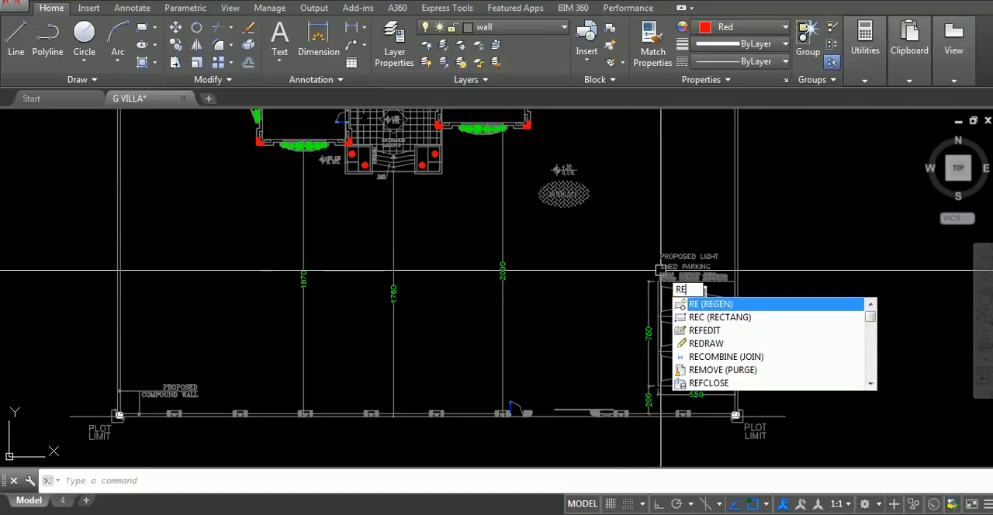
Mark the yard area beside the parking bays with a temporary large circle and delete it
key("Return")
type("c")
key("Return")
left_click(626, 274)
left_click(695, 321)
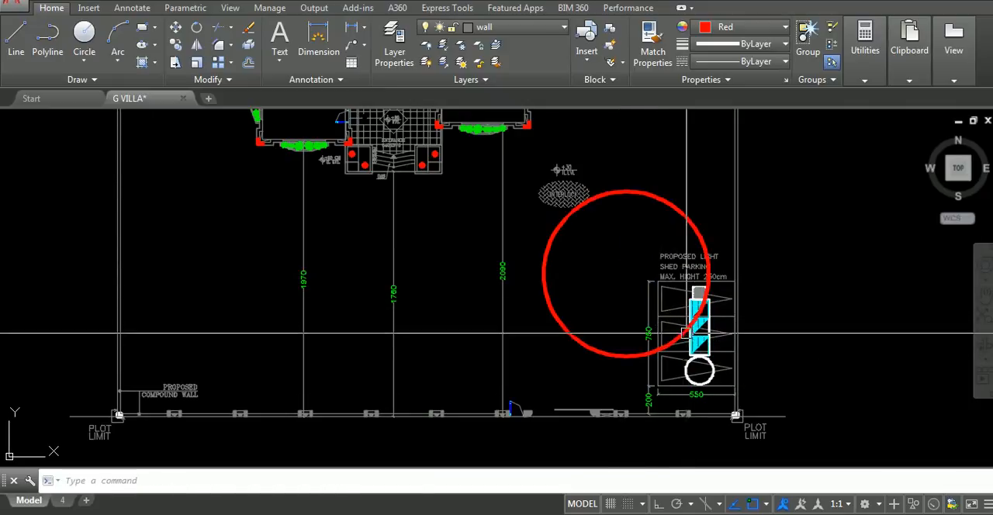
left_click(574, 338)
key("Delete")
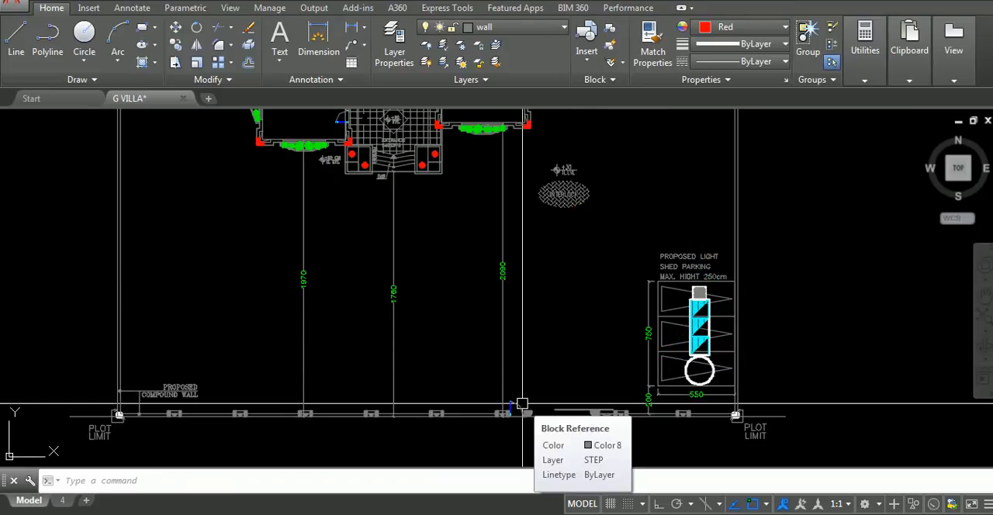
Paste the copied square manhole symbol outside the west wall of the ground floor's wash room and WC
middle_click_drag(401, 262, 619, 378)
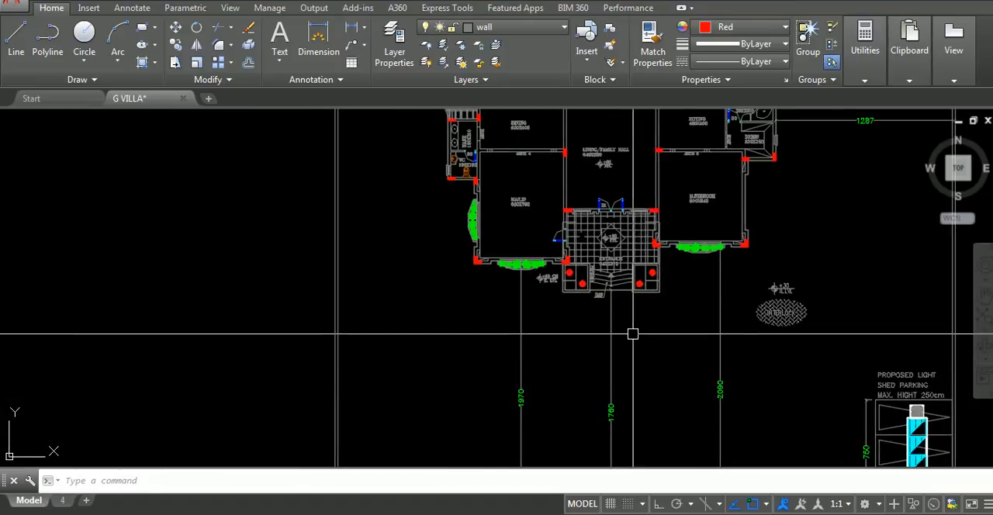
key("ctrl+v")
middle_click_drag(570, 265, 691, 380)
scroll(554, 280, "up", 3)
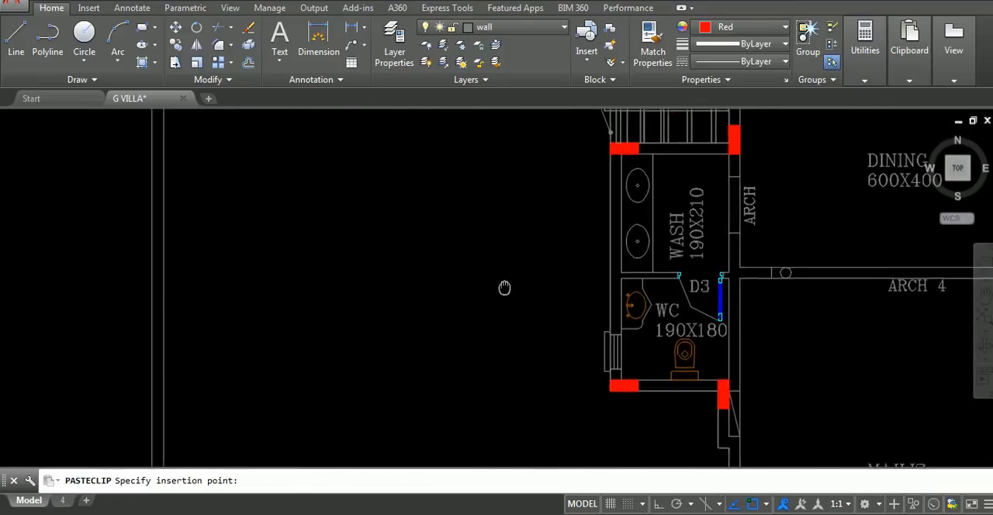
Copy the square manhole straight north with Ortho on, placing it in the yard northwest of the kitchen
left_click(468, 191)
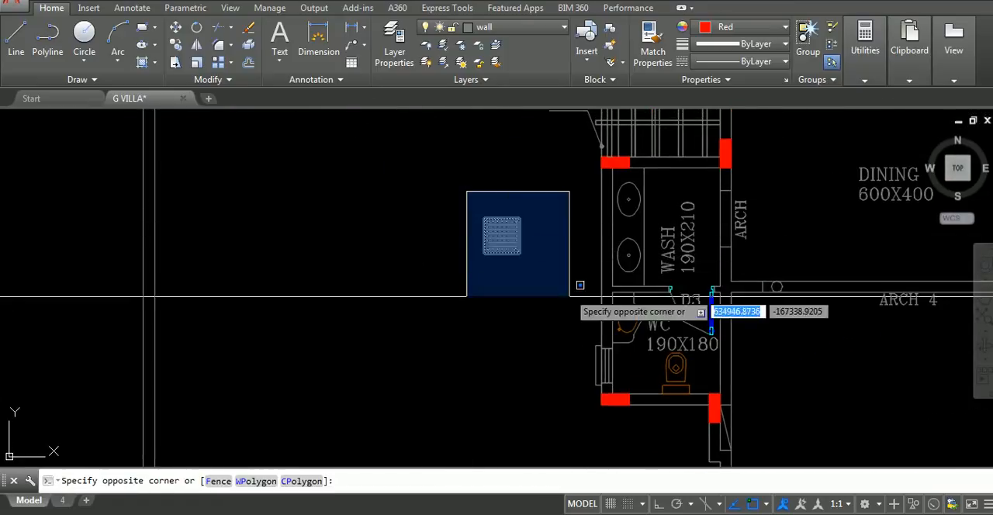
left_click(570, 295)
mouse_move(542, 300)
middle_mouse_down()
mouse_move(414, 316)
mouse_move(460, 380)
middle_mouse_up()
type("co")
key("space")
key("F7")
key("F8")
left_click(415, 336)
key("F7")
scroll(445, 314, "down", 2)
scroll(429, 318, "down", 2)
middle_click_drag(429, 318, 411, 448)
middle_click_drag(419, 212, 416, 264)
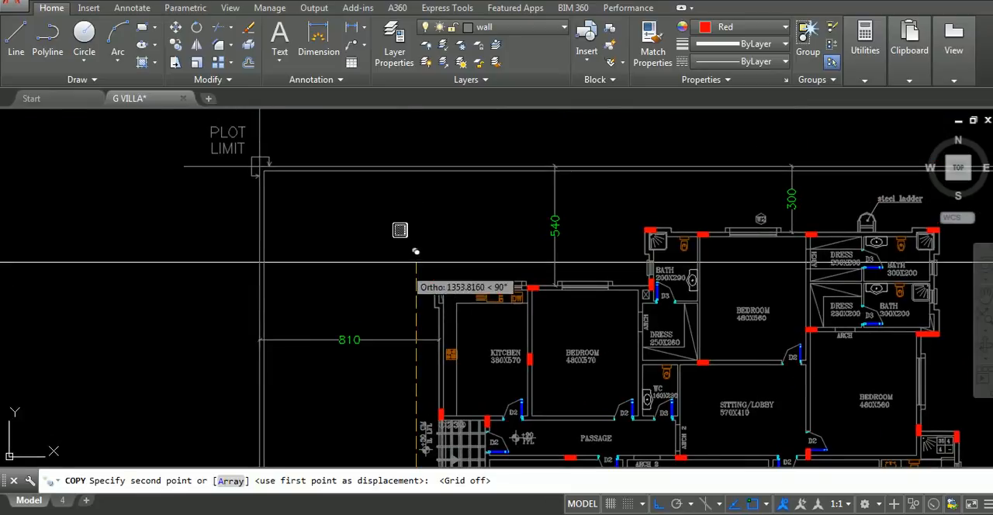
key("Escape")
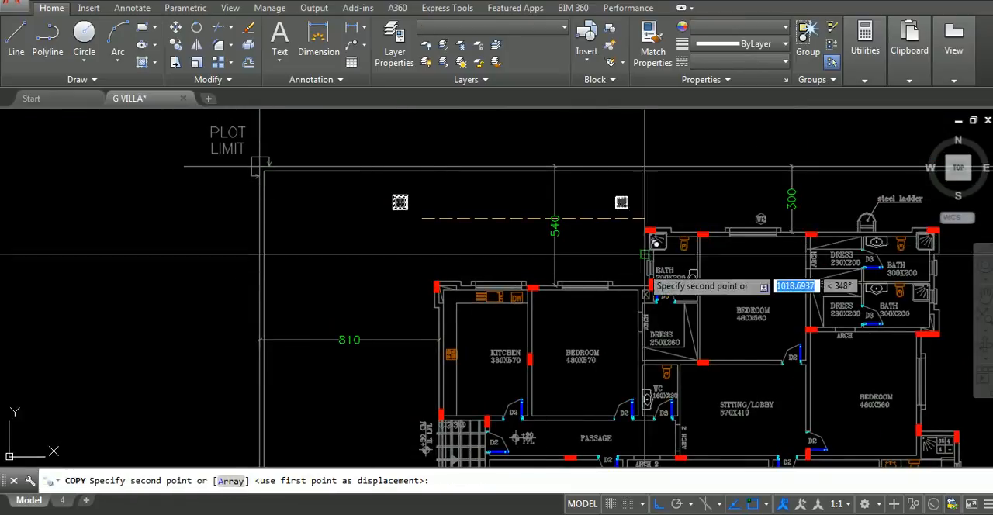
Copy the square manhole eastward along the north yard, beside the kitchen and bedroom, the 200x290 bath and the building's northeast corner
middle_click_drag(708, 244, 605, 231)
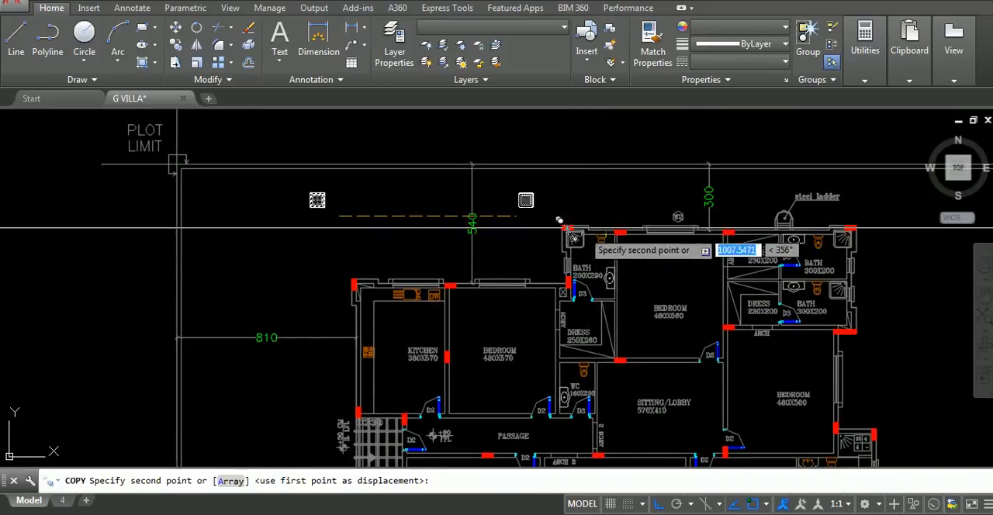
left_click(479, 229)
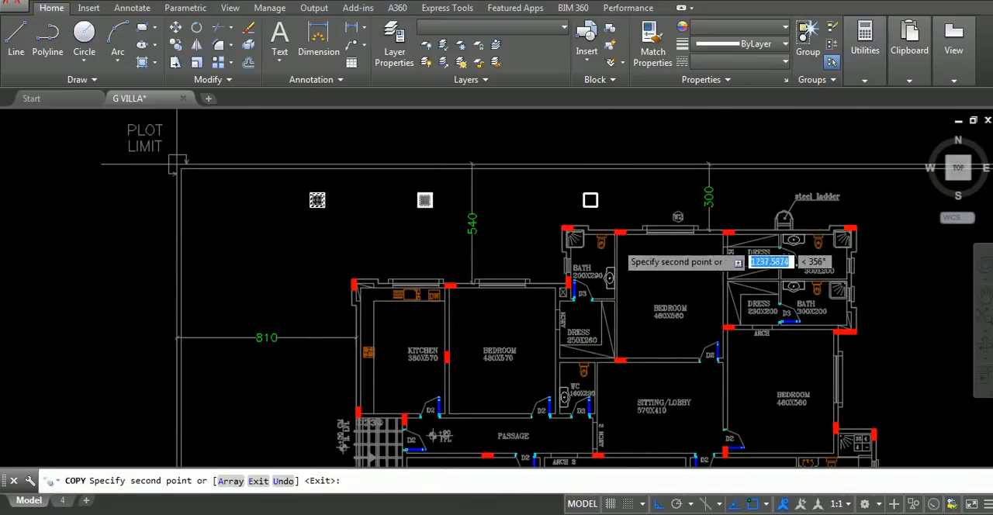
scroll(614, 238, "up", 4)
left_click(643, 237)
scroll(585, 257, "down", 4)
middle_click_drag(585, 257, 370, 256)
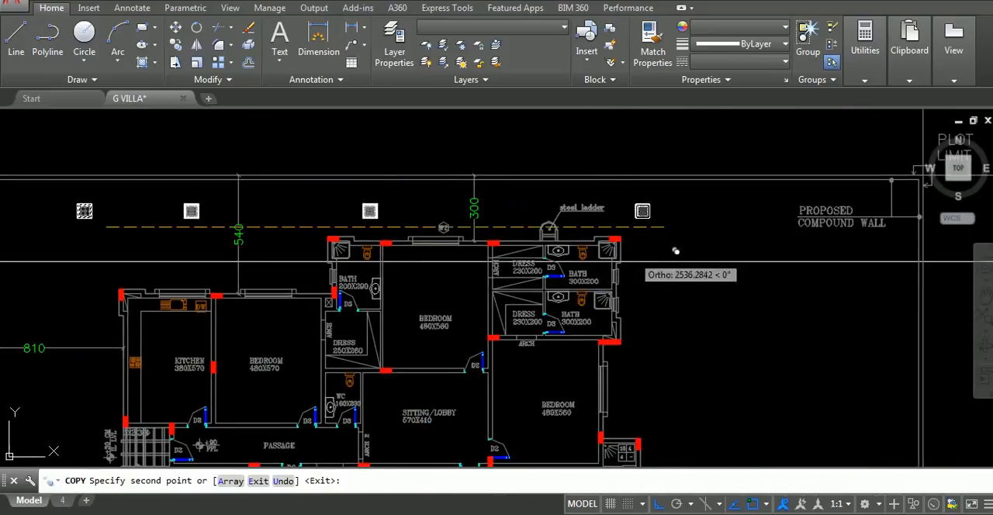
key("Escape")
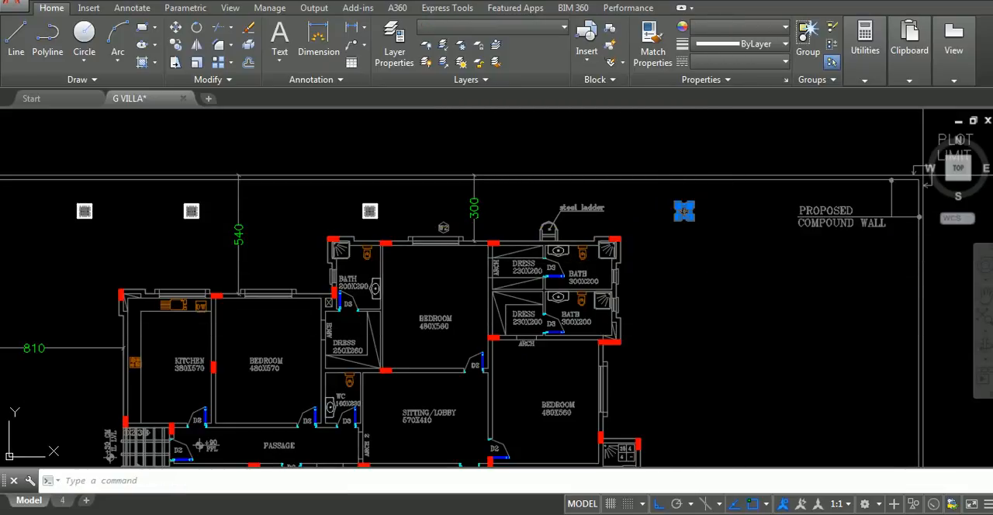
Copy the northeast corner manhole straight south, outside the east wall beside the 300x200 baths
left_click(724, 259)
type("c")
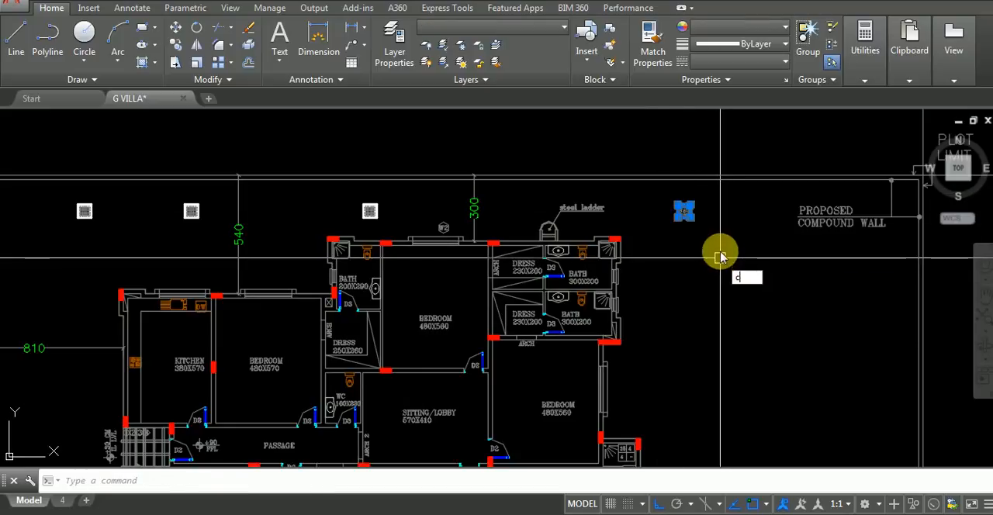
type("o")
key("Return")
left_click(714, 241)
left_click(716, 349)
middle_click_drag(698, 343, 687, 287)
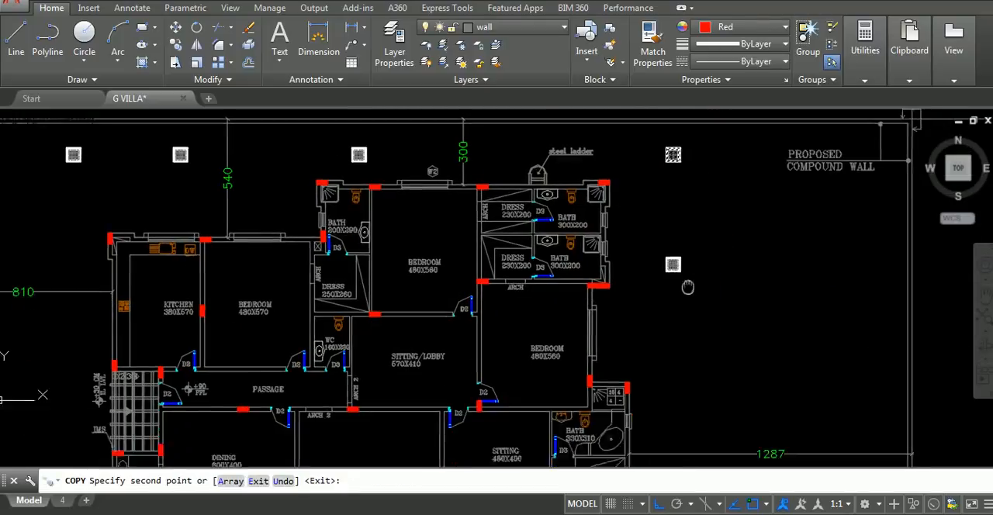
Place three more manhole copies down the east yard: beside the 330x310 bath and dress, near the M.Bedroom, and level with the septic tank
scroll(681, 267, "down", 2)
scroll(671, 256, "up", 6)
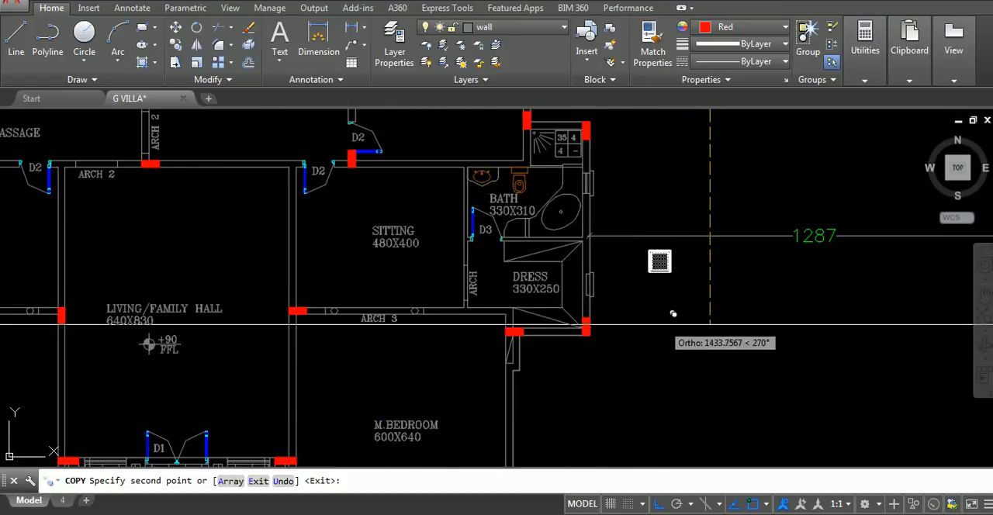
scroll(671, 318, "down", 6)
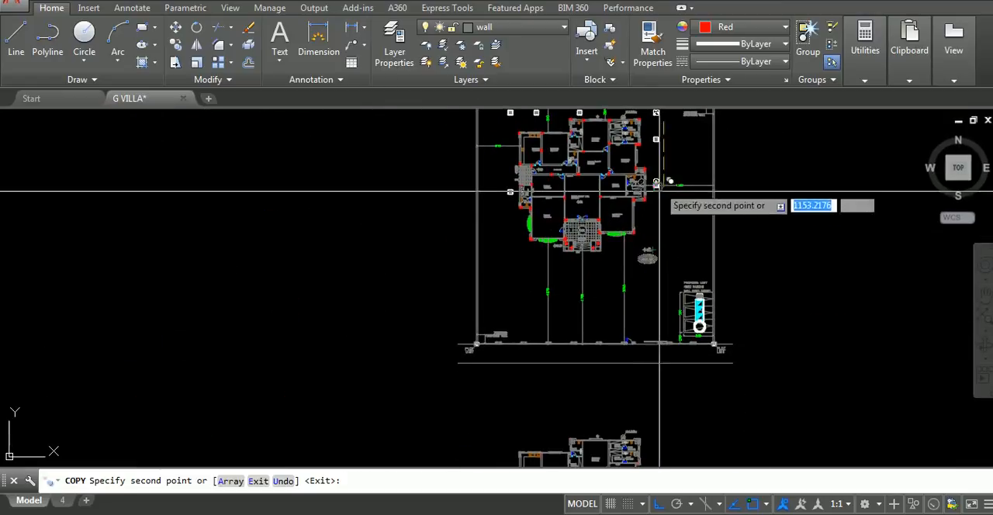
scroll(660, 290, "up", 4)
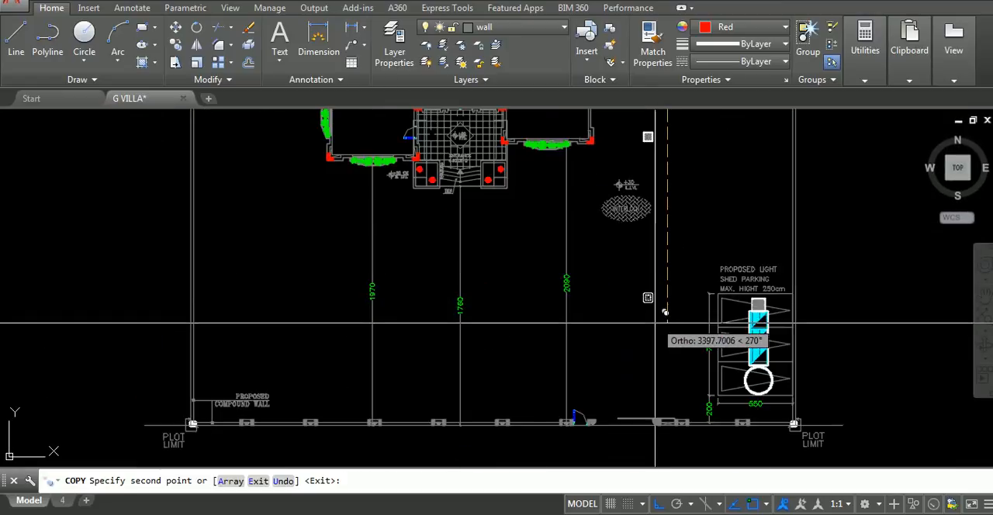
left_click(659, 310)
key("Escape")
scroll(656, 263, "down", 4)
middle_click_drag(654, 264, 601, 362)
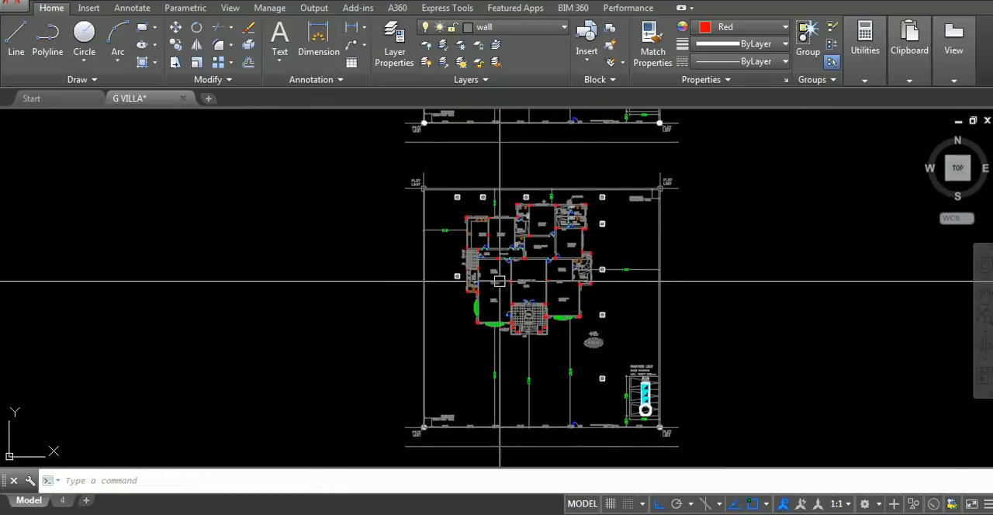
Draw a straight pipe line from the wash room manhole north to the manhole in the northwest yard
scroll(502, 281, "up", 2)
type("l")
key("Return")
scroll(466, 284, "up", 4)
scroll(460, 353, "up", 2)
middle_click_drag(460, 352, 491, 399)
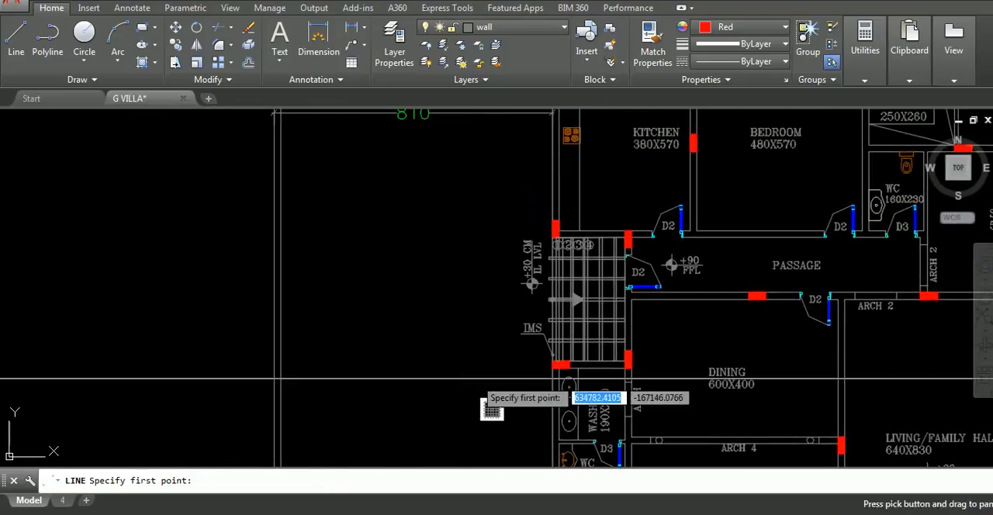
left_click(484, 389)
scroll(457, 310, "down", 5)
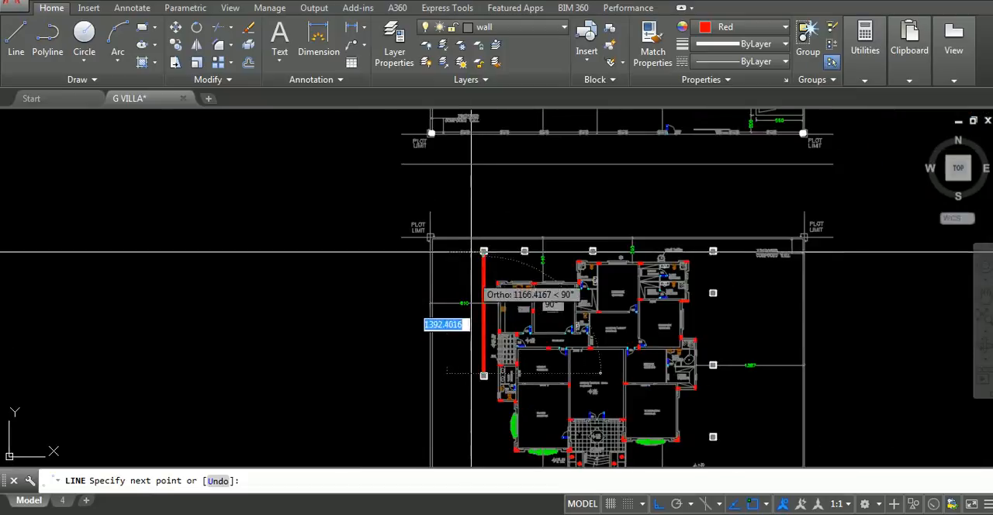
scroll(484, 272, "up", 5)
left_click(522, 251)
key("Return")
scroll(535, 268, "down", 4)
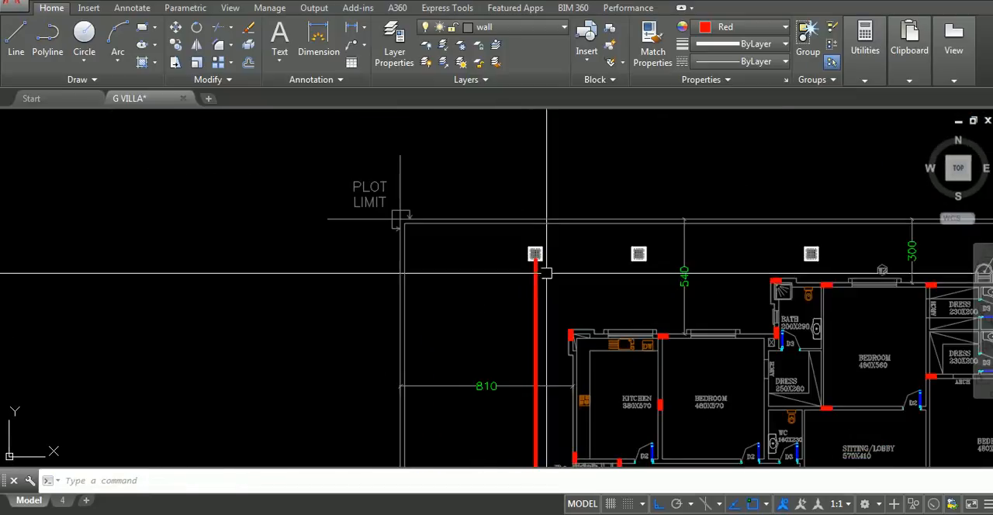
Set the new pipe line's lineweight to 0.35 mm and its colour to white
left_click(519, 285)
left_click(557, 310)
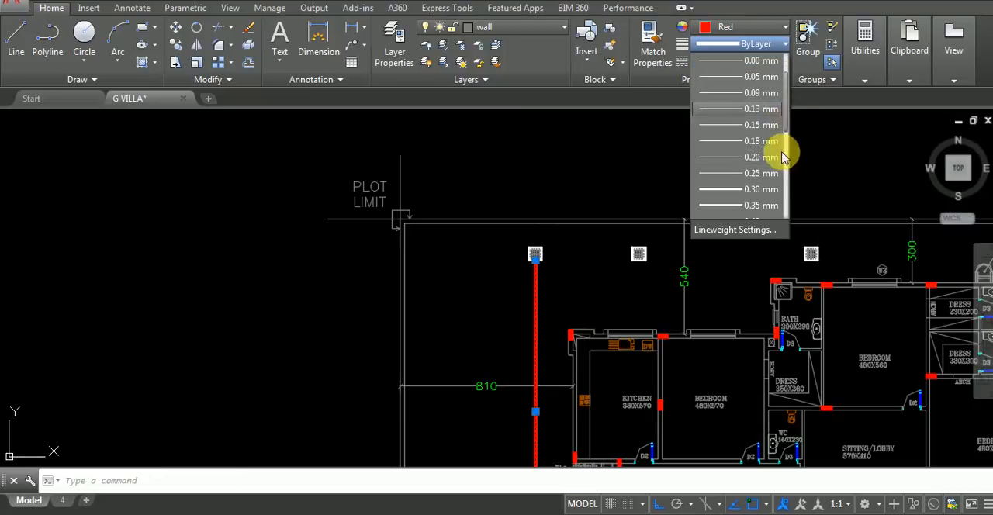
left_click(759, 194)
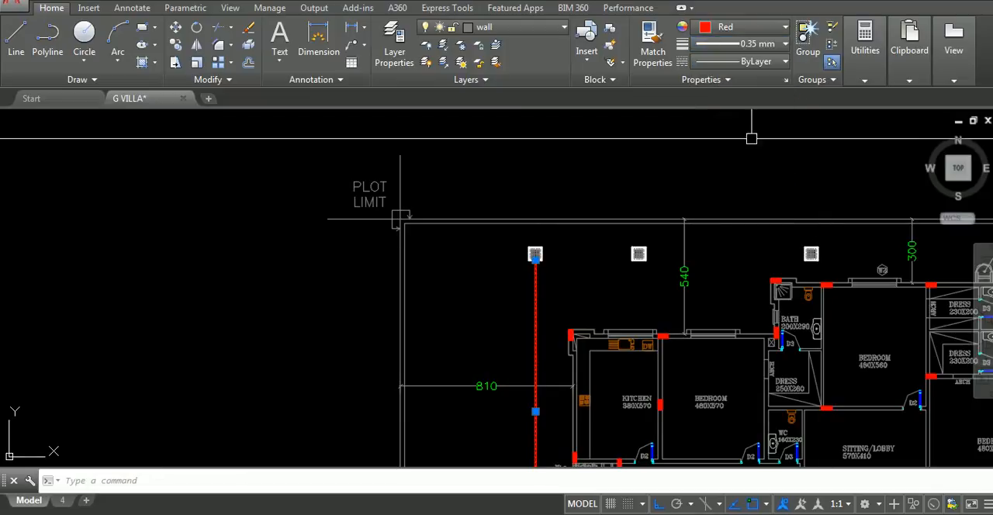
left_click(743, 27)
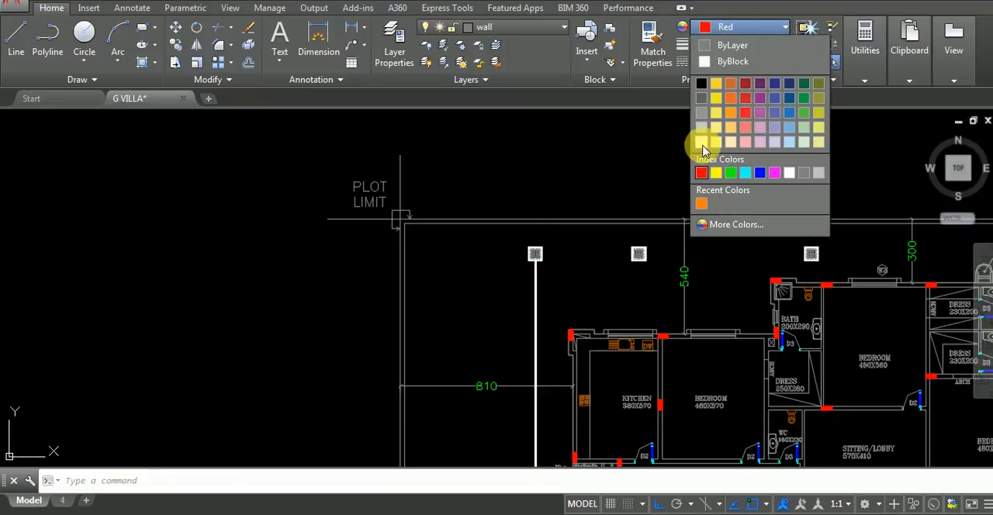
left_click(702, 146)
key("Escape")
Check the colour and lineweight of the wall line between the kitchen and the adjoining bedroom
middle_click_drag(676, 272, 645, 102)
scroll(628, 184, "up", 6)
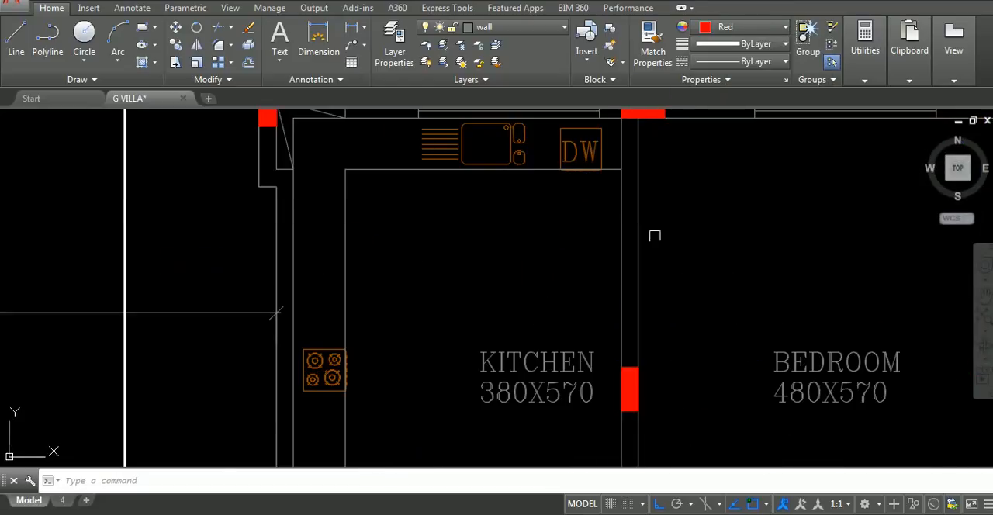
left_click(639, 236)
scroll(574, 190, "down", 7)
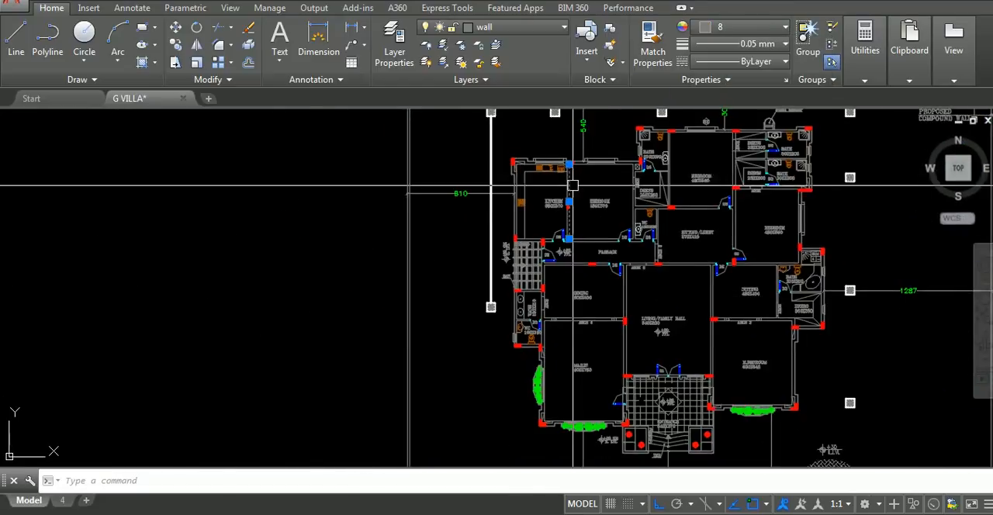
scroll(550, 194, "up", 5)
scroll(551, 194, "down", 5)
left_click(765, 26)
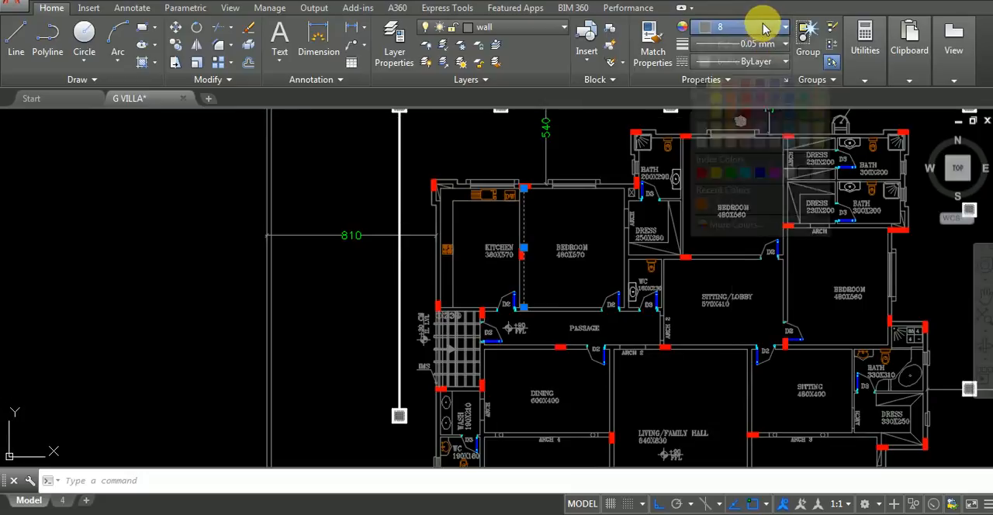
left_click(590, 242)
key("Escape")
scroll(598, 235, "down", 7)
middle_click_drag(598, 235, 525, 135)
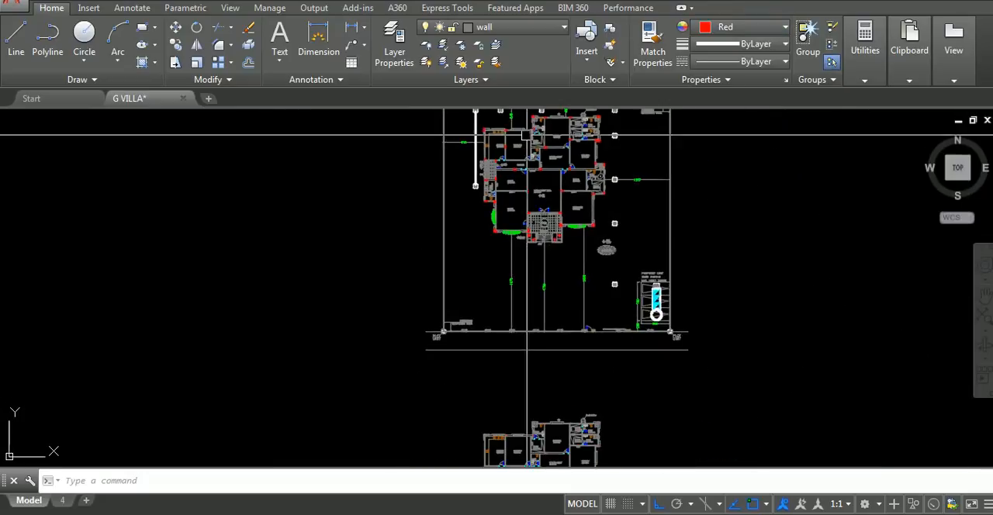
Examine the manholes and connecting pipe lines from the wash room around the building to the septic tank
mouse_move(545, 260)
middle_mouse_down()
mouse_move(560, 164)
mouse_move(549, 103)
middle_mouse_up()
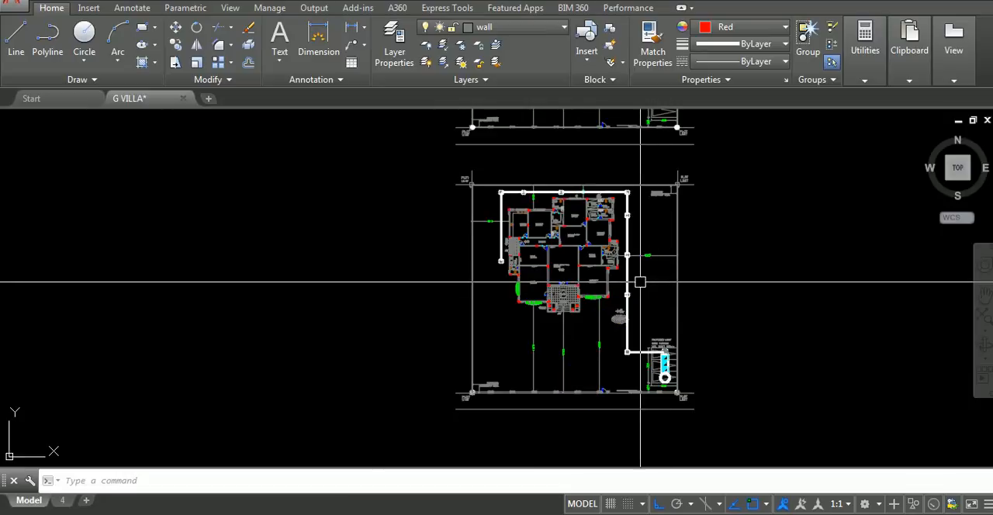
scroll(639, 282, "up", 4)
scroll(580, 321, "down", 4)
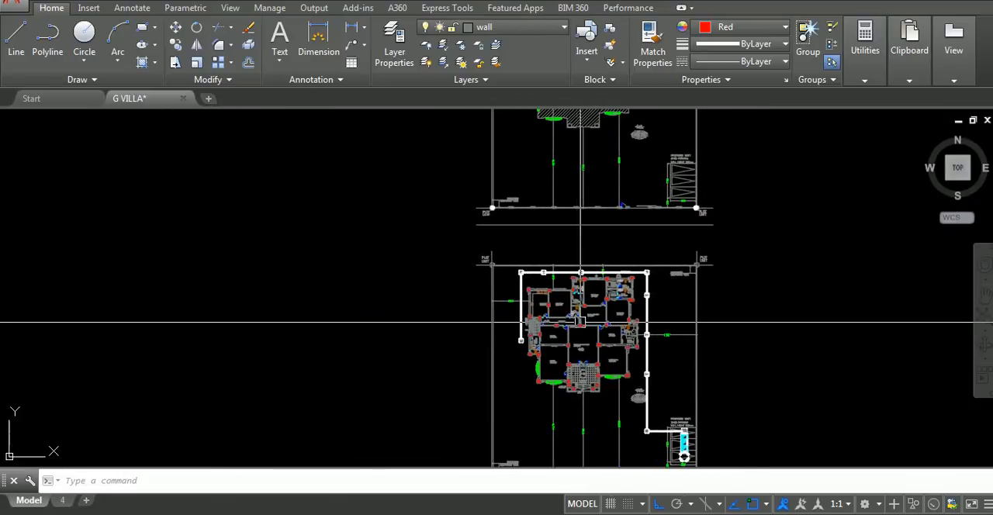
scroll(528, 312, "up", 6)
left_click(492, 355)
left_click(499, 295)
scroll(499, 294, "down", 2)
mouse_move(499, 294)
middle_mouse_down()
mouse_move(414, 315)
mouse_move(360, 311)
middle_mouse_up()
scroll(497, 252, "up", 3)
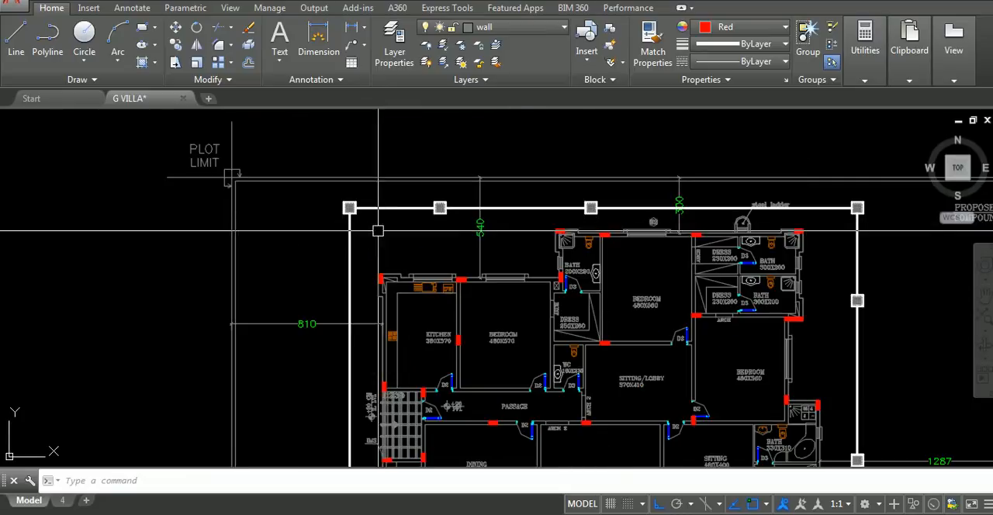
scroll(618, 286, "down", 2)
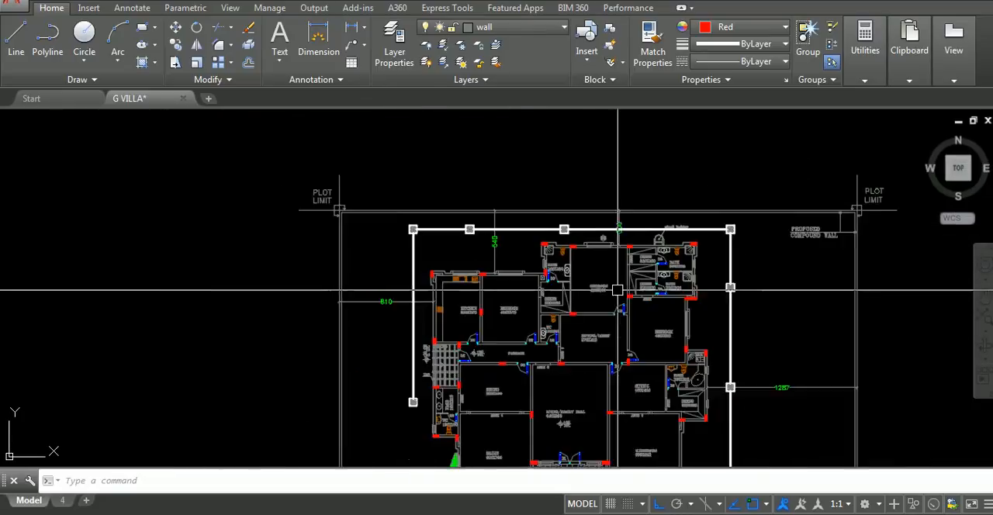
middle_click_drag(610, 287, 473, 203)
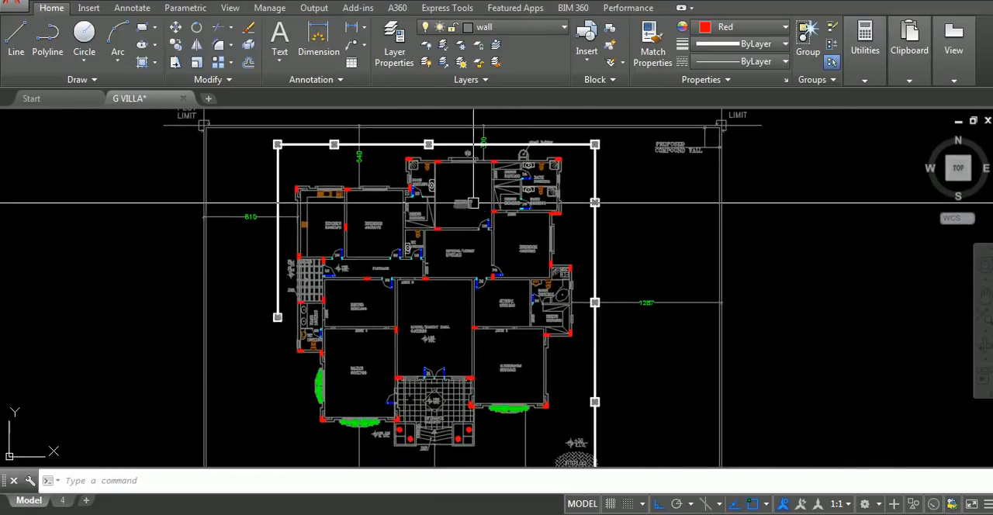
left_click(657, 229)
left_click(722, 355)
scroll(467, 248, "down", 6)
mouse_move(467, 248)
middle_mouse_down()
mouse_move(498, 194)
mouse_move(573, 249)
middle_mouse_up()
scroll(498, 196, "up", 4)
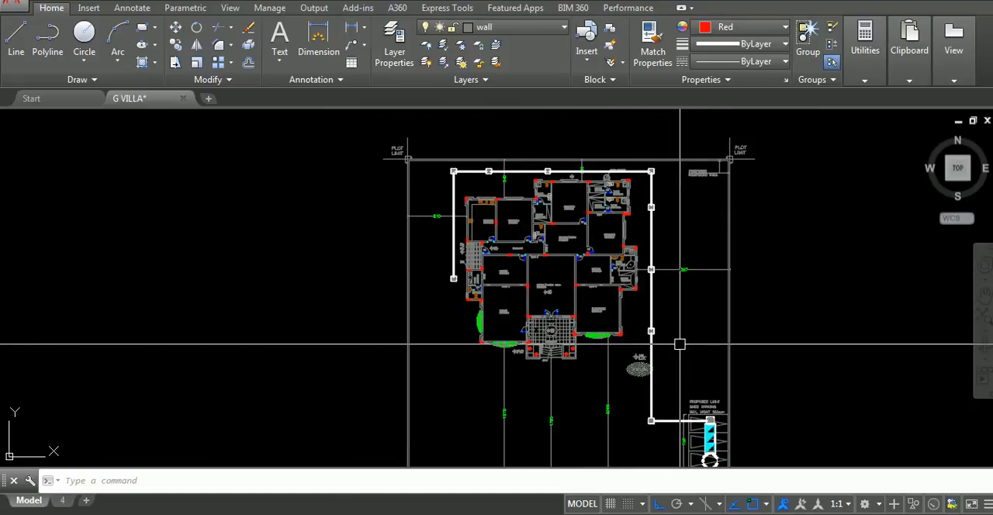
scroll(528, 215, "up", 2)
Measure the west pipe run between its two manholes with a temporary linear dimension and delete it
type("d")
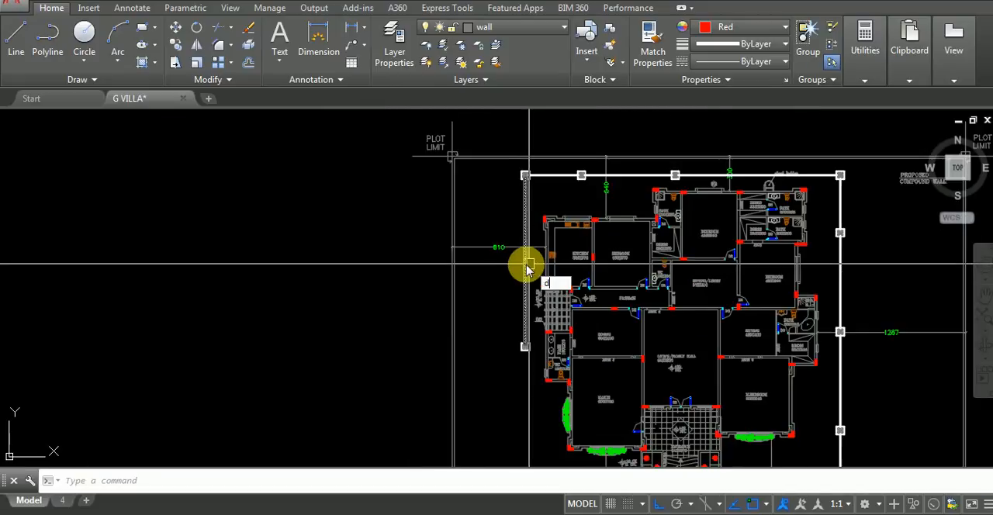
key("Return")
key("Return")
scroll(524, 232, "up", 2)
left_click(524, 230)
left_click(505, 228)
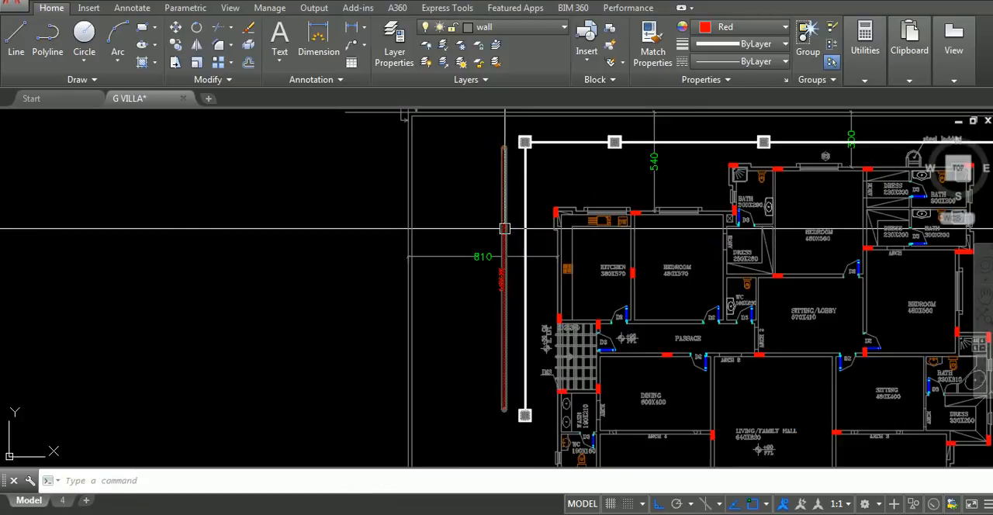
scroll(502, 280, "up", 6)
left_click(583, 262)
left_click(537, 230)
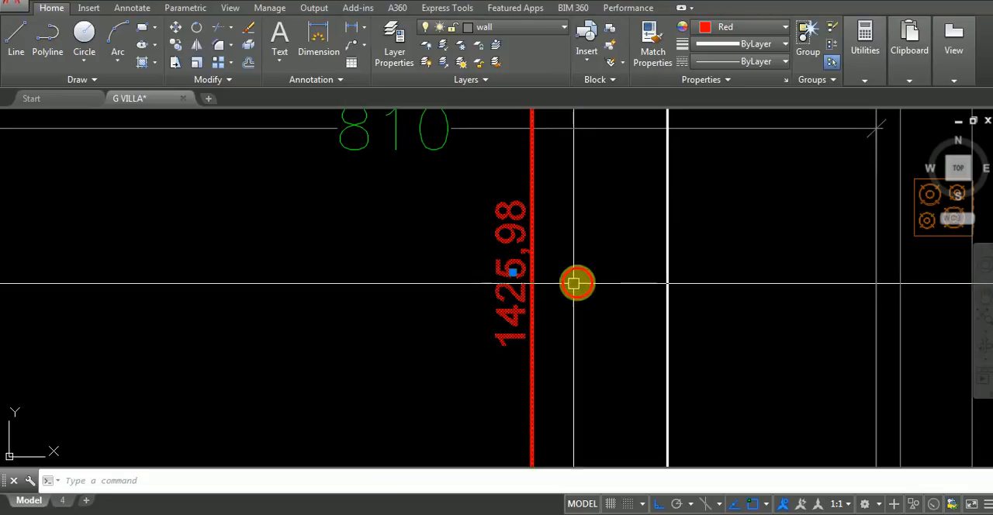
scroll(576, 284, "down", 8)
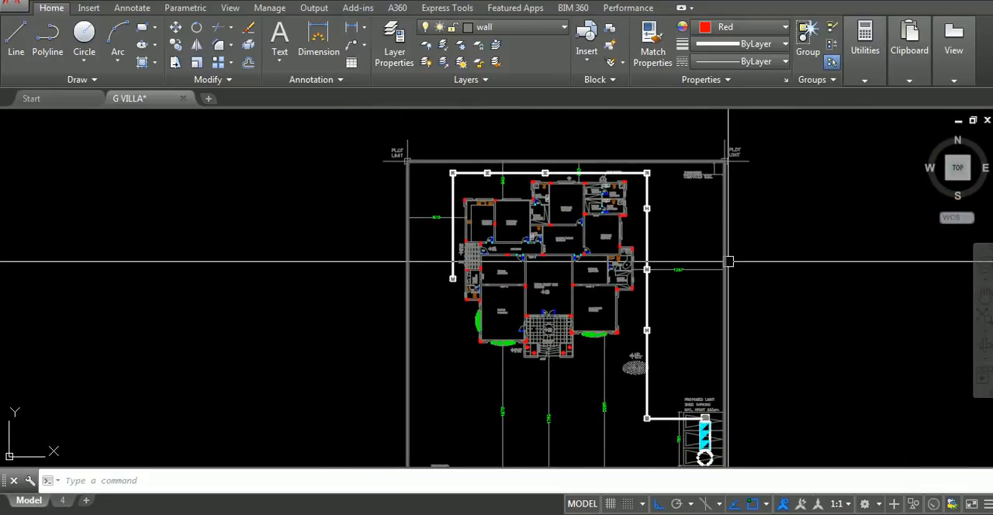
mouse_move(728, 263)
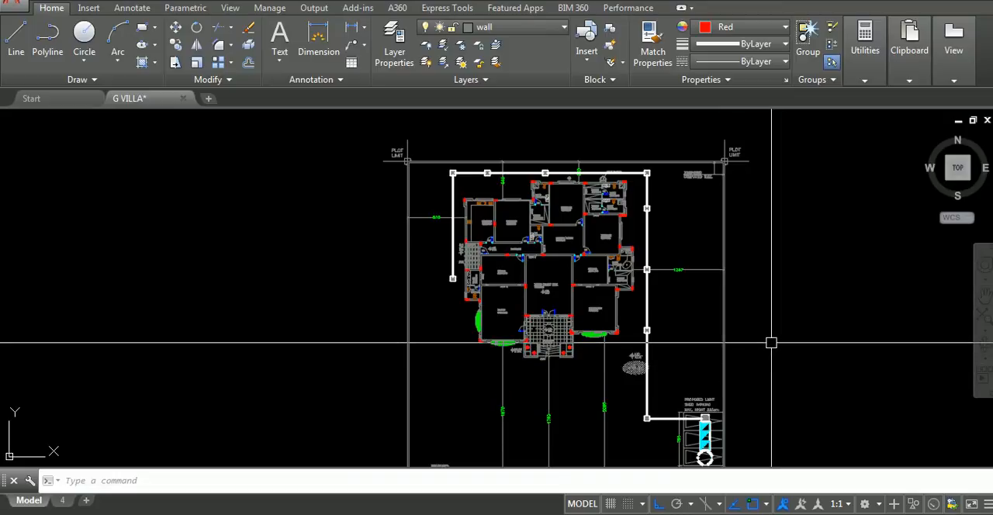
left_click(694, 309)
left_click(753, 338)
middle_click_drag(727, 299, 721, 262)
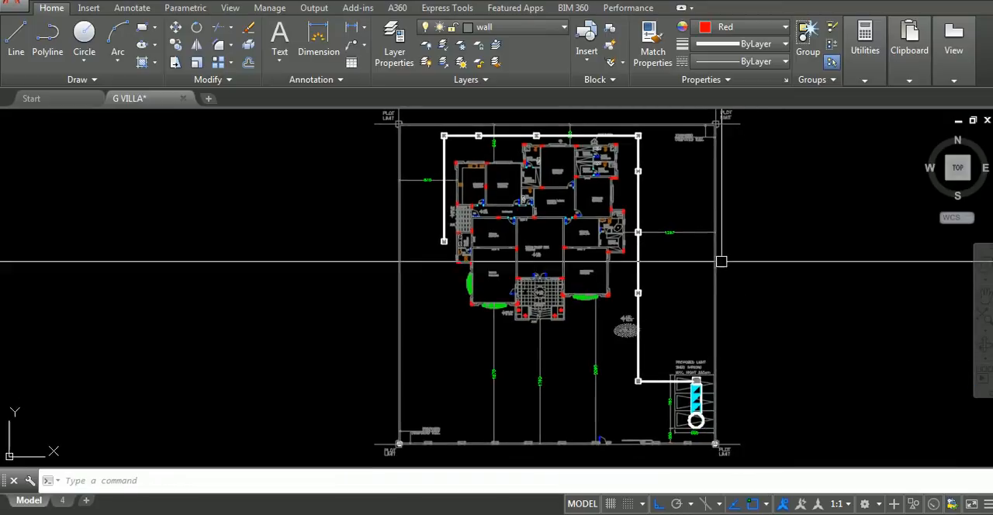
mouse_move(585, 214)
middle_mouse_down()
mouse_move(626, 254)
mouse_move(663, 270)
middle_mouse_up()
middle_click_drag(747, 288, 685, 209)
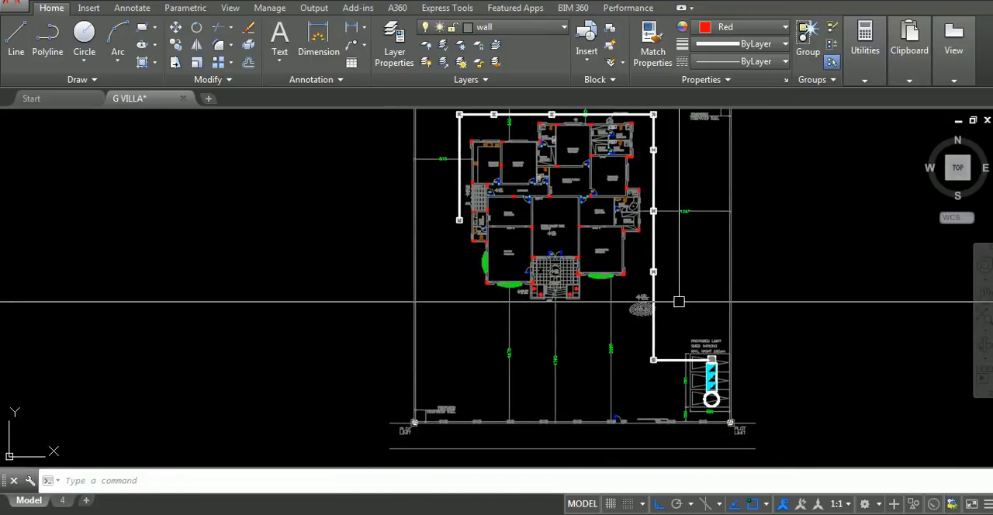
Measure the southernmost pipe run in the east yard, beside the interlock paving, with a linear dimension
type("dli")
key("Return")
key("Return")
scroll(660, 308, "up", 6)
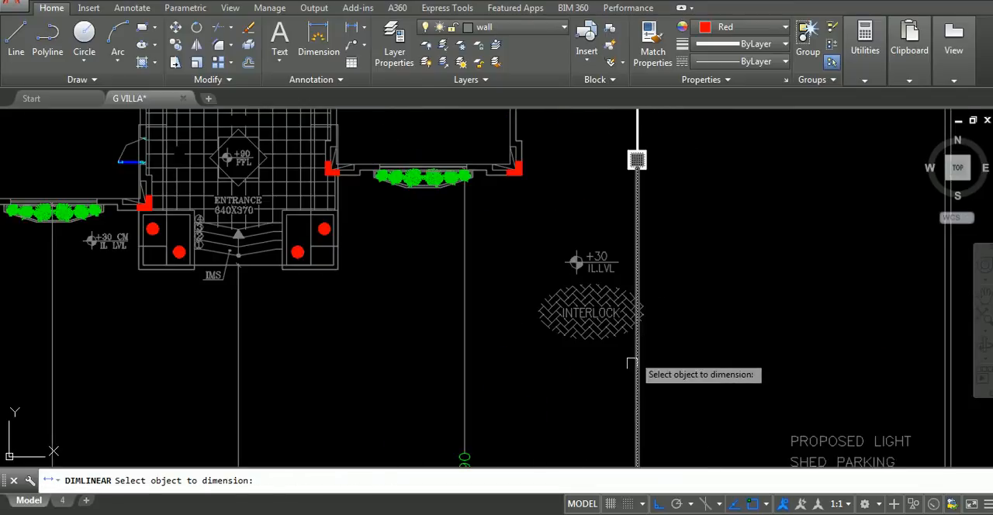
left_click(637, 356)
left_click(636, 362)
scroll(639, 355, "up", 3)
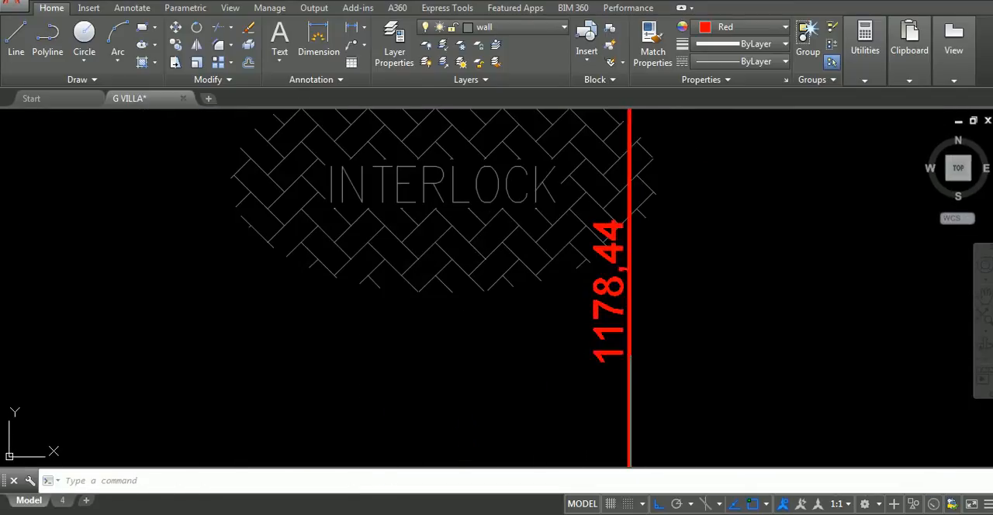
Delete the temporary dimension from the pipe run beside the interlock paving
left_click(627, 354)
key("Delete")
scroll(662, 305, "down", 1)
scroll(672, 293, "down", 4)
Move the interlock paving symbol and its level mark east, clear of the vertical pipe line
middle_click_drag(672, 292, 668, 173)
scroll(709, 363, "down", 2)
scroll(701, 342, "up", 4)
left_click(575, 238)
left_click(767, 382)
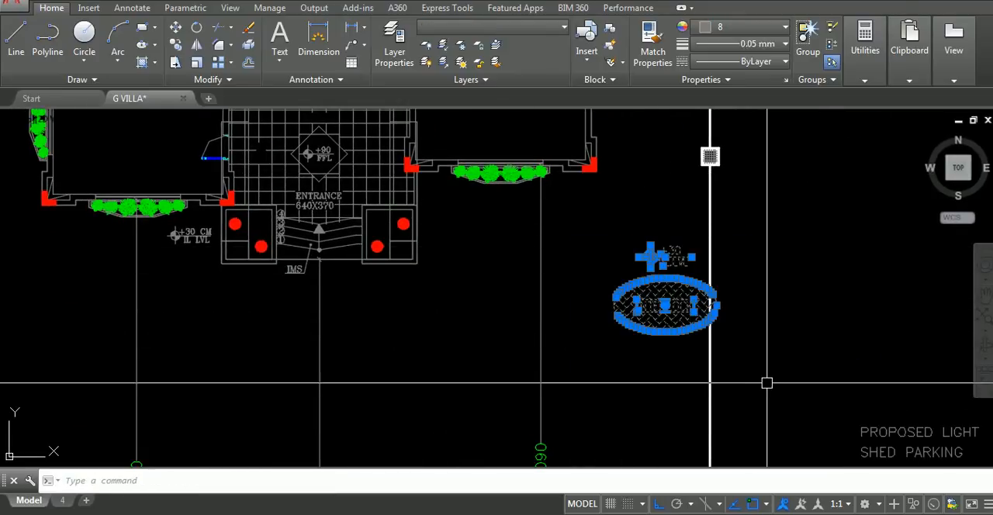
type("m")
key("Return")
left_click(711, 335)
middle_click_drag(877, 353, 602, 312)
left_click(652, 291)
Paste the copied drainage symbols west of the WC and delete the pasted manhole and smallest symbol, keeping the small square chamber
scroll(644, 292, "down", 5)
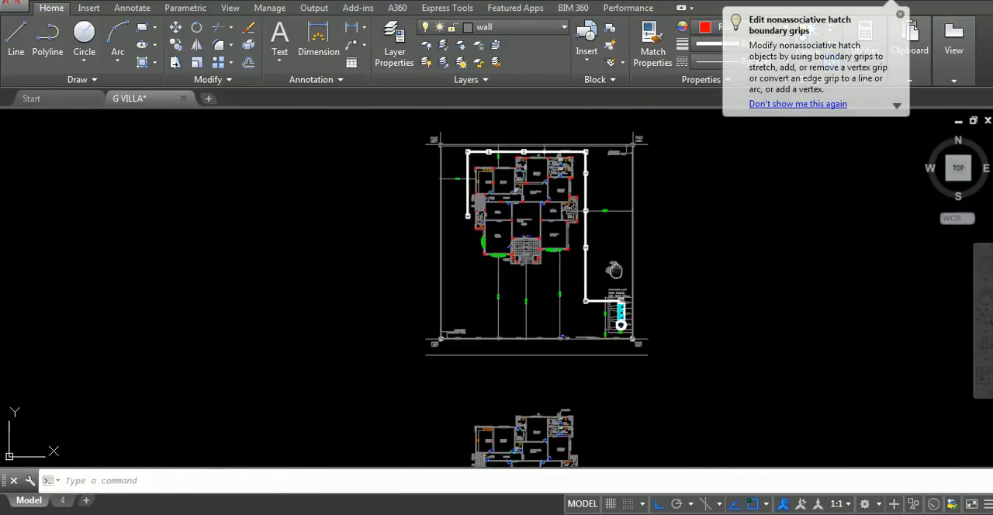
scroll(635, 331, "up", 1)
scroll(634, 330, "up", 2)
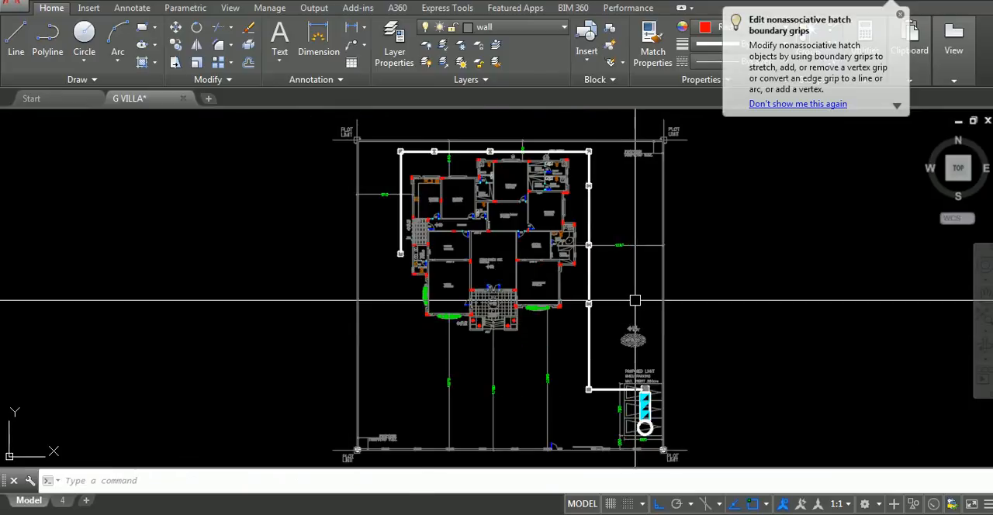
scroll(386, 251, "up", 6)
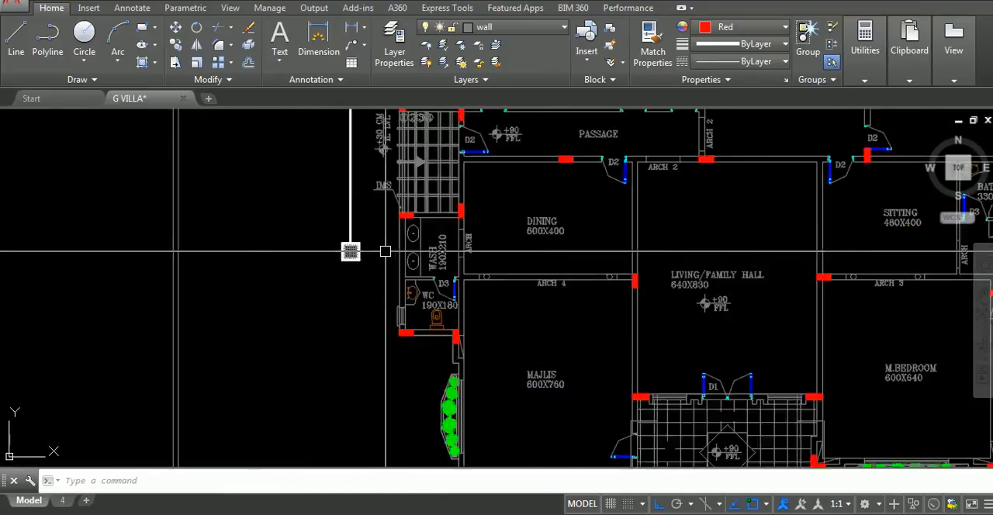
scroll(384, 252, "up", 4)
key("ctrl+v")
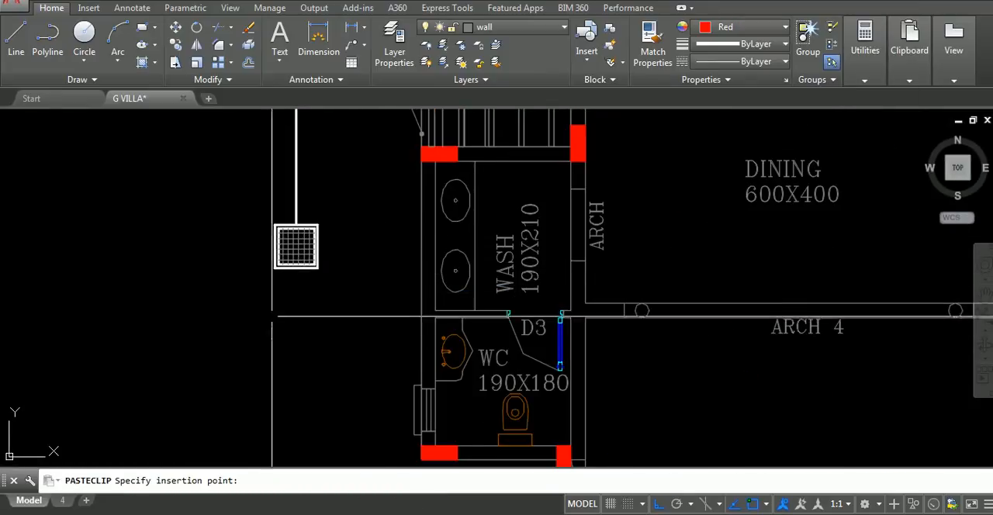
key("Escape")
key("ctrl+v")
left_click(193, 349)
left_click(175, 283)
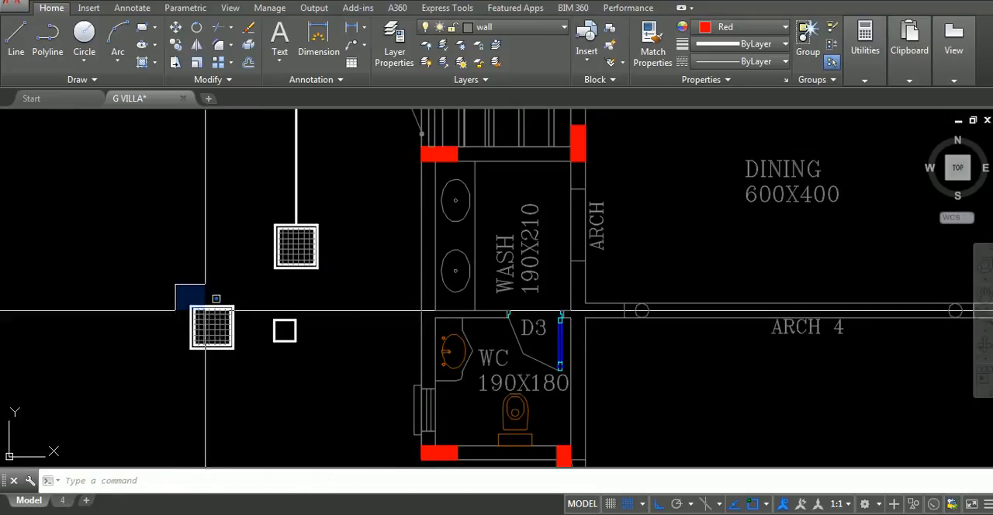
left_click(252, 386)
key("Delete")
Move the small square chamber between the west manhole and the wash room wall, with Ortho off
left_click(254, 312)
left_click(328, 380)
type("m")
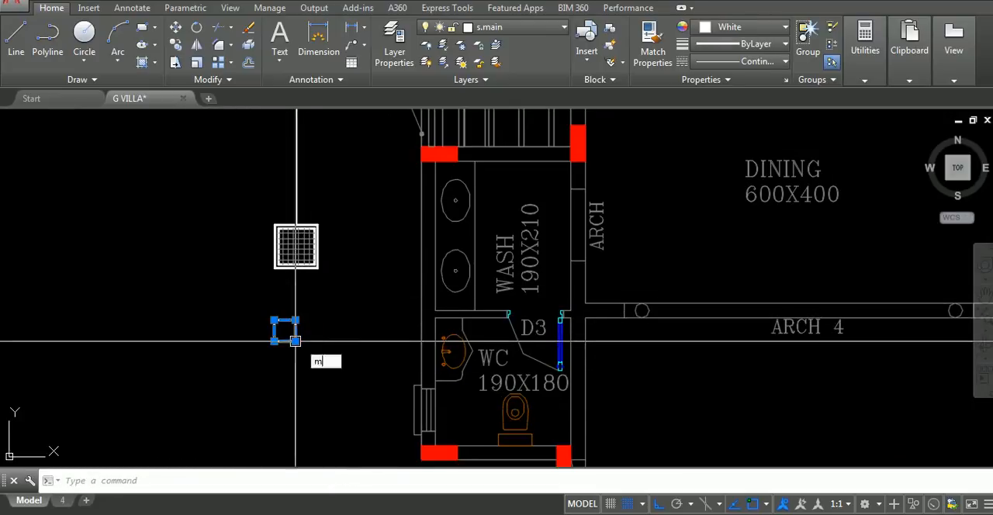
key("Return")
left_click(284, 330)
key("F8")
scroll(353, 256, "up", 2)
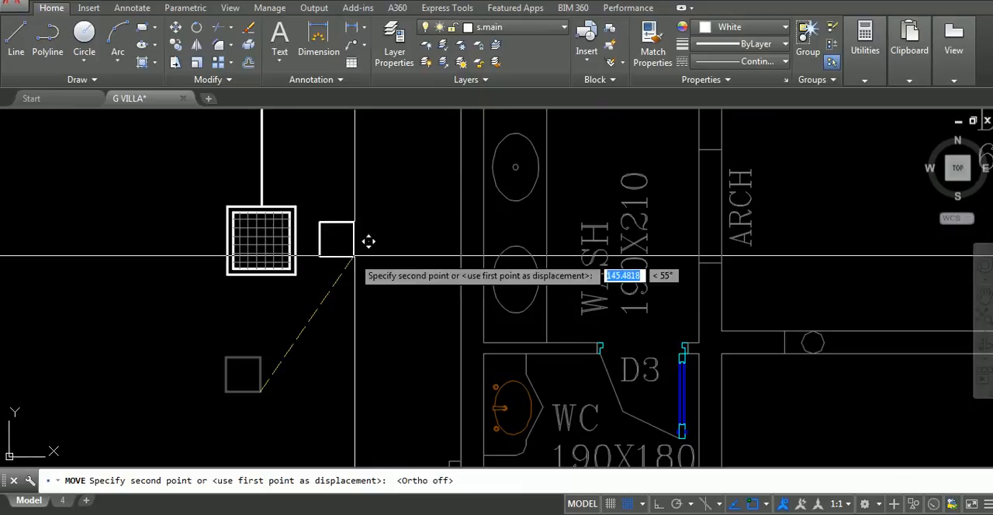
left_click(400, 255)
Copy the small square chamber to the north side, outside the kitchen and outside the 200X290 bath
left_click(356, 205)
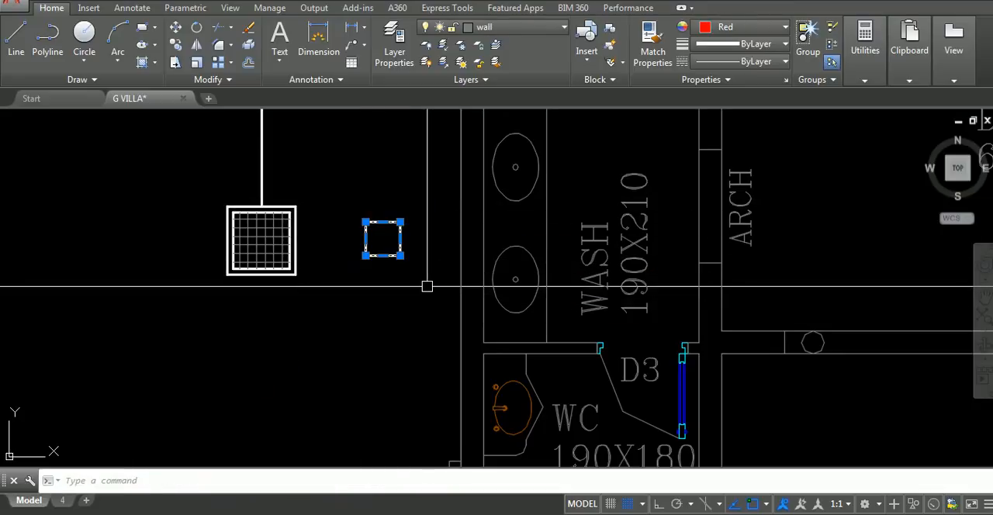
type("co")
key("space")
left_click(423, 258)
scroll(426, 225, "down", 6)
middle_click_drag(432, 219, 420, 380)
middle_click_drag(747, 334, 702, 466)
scroll(468, 170, "up", 4)
left_click(474, 209)
scroll(516, 210, "down", 4)
middle_click_drag(551, 202, 328, 274)
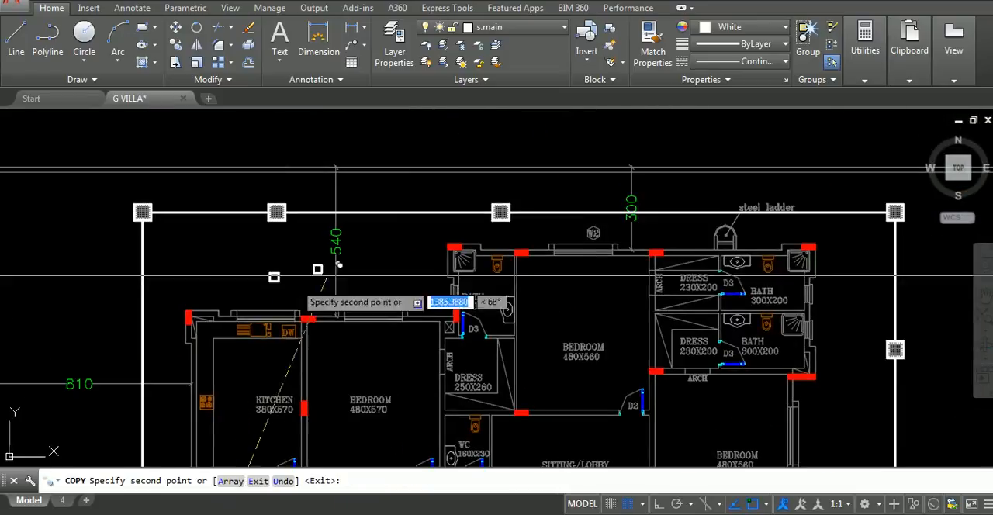
scroll(523, 249, "up", 2)
scroll(502, 238, "up", 2)
left_click(495, 236)
Copy the small square chamber to the east side, outside the 300X200 baths and outside the 330X310 bath
scroll(494, 242, "down", 8)
scroll(682, 268, "up", 2)
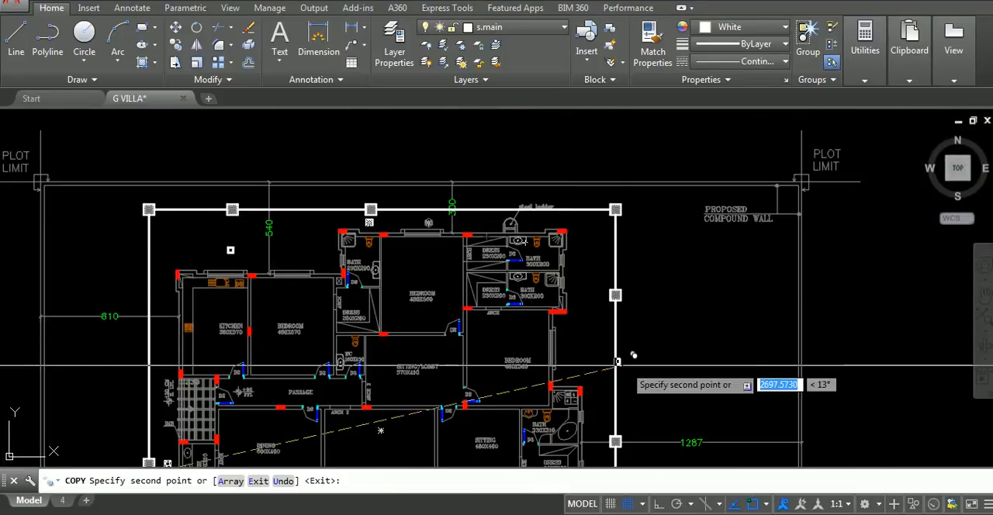
scroll(591, 298, "up", 2)
scroll(590, 287, "up", 2)
scroll(595, 310, "down", 7)
scroll(594, 330, "up", 1)
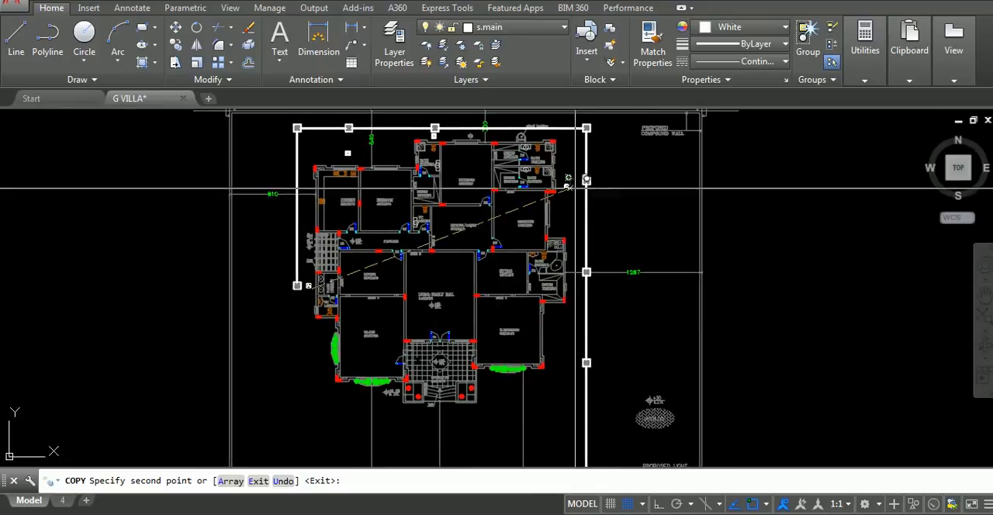
scroll(584, 246, "up", 3)
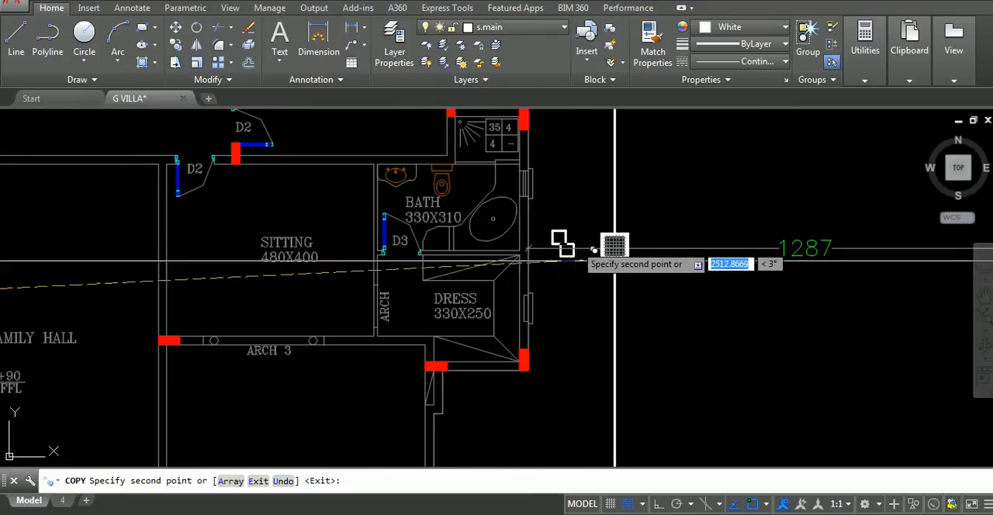
scroll(592, 261, "down", 8)
middle_click_drag(593, 263, 594, 291)
key("Escape")
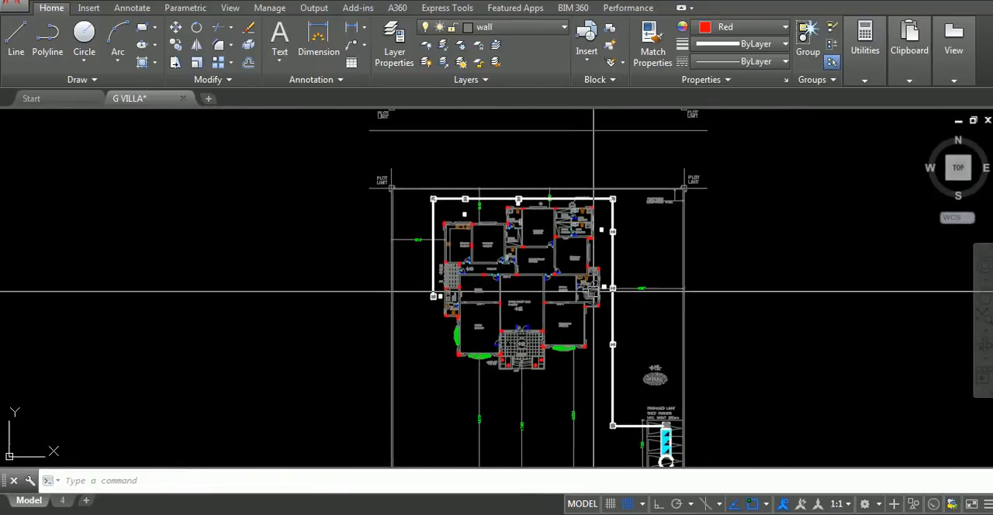
Paste the drainage symbols again near the WC and place only the yellow floor drain symbol inside the 190X180 WC
middle_click_drag(476, 280, 512, 316)
scroll(490, 340, "up", 10)
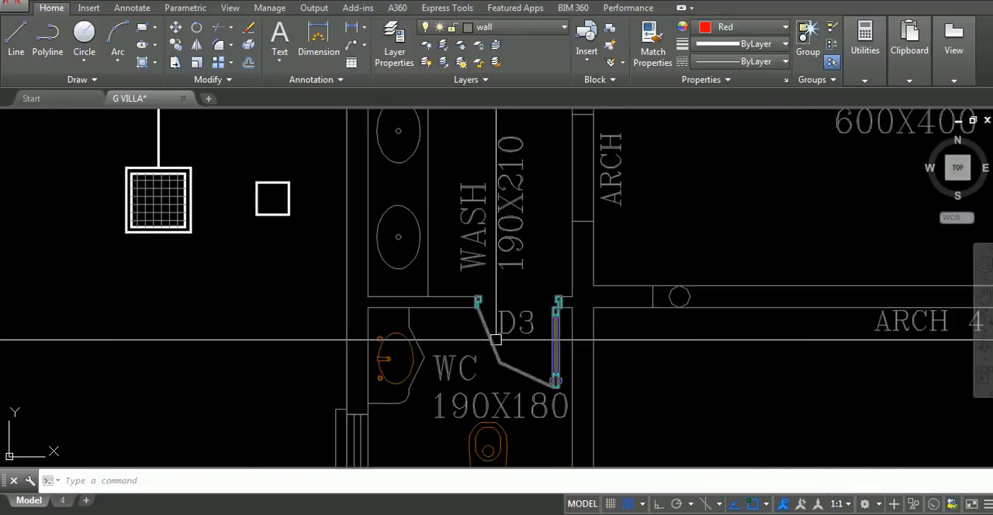
middle_click_drag(486, 368, 630, 218)
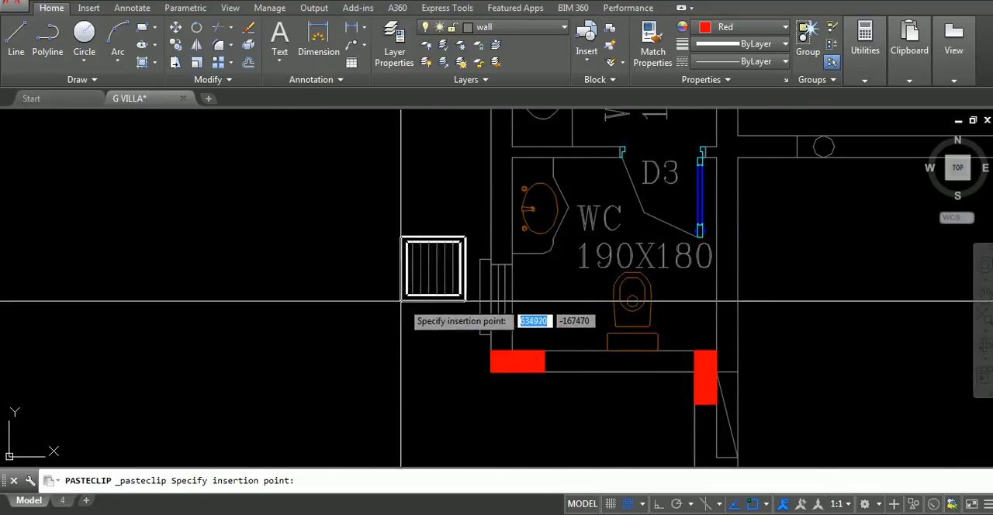
left_click(91, 323)
scroll(349, 298, "down", 8)
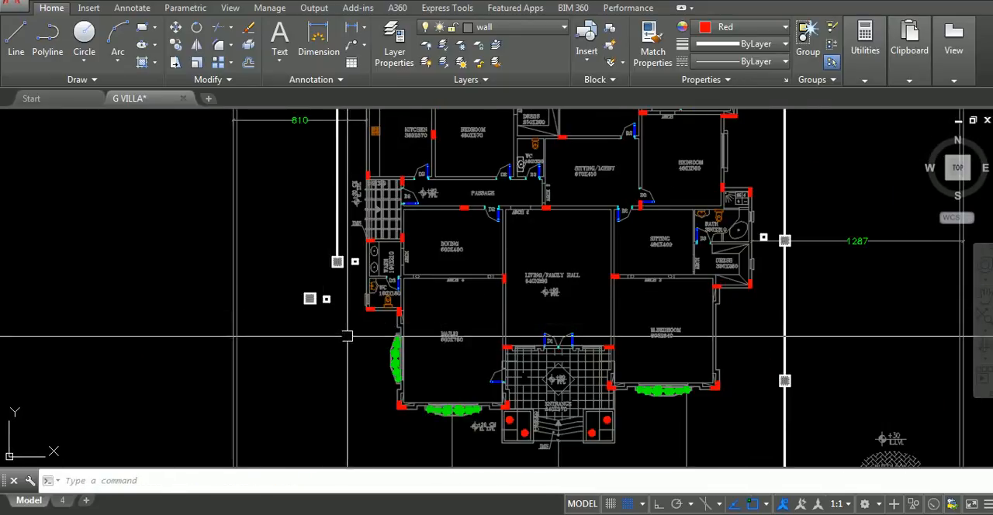
scroll(349, 336, "up", 8)
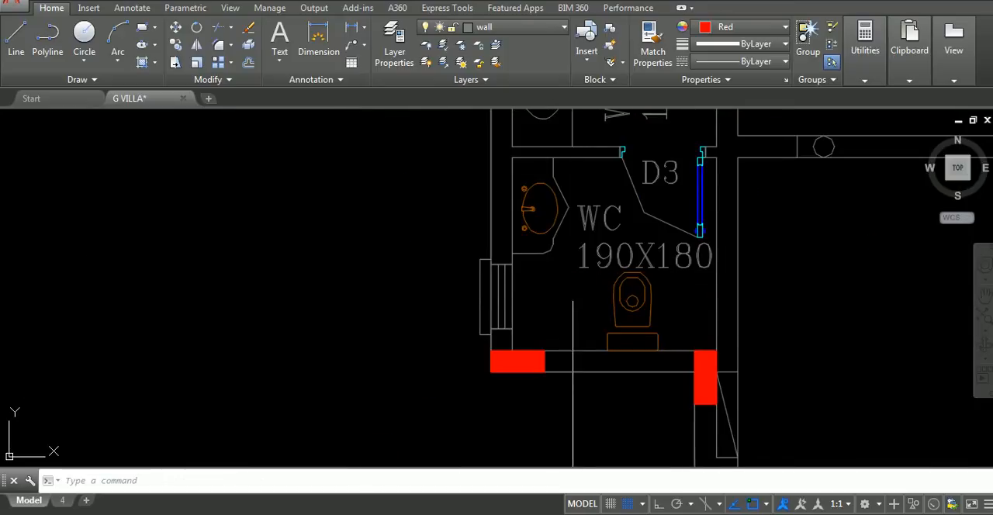
scroll(541, 301, "up", 2)
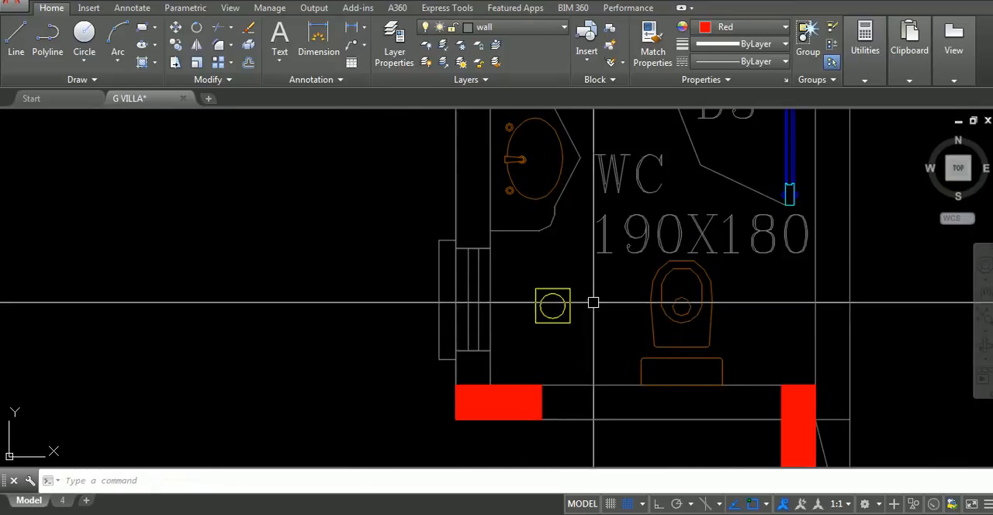
Copy the yellow floor drain symbol from the WC into the wash room and the kitchen
left_click(552, 302)
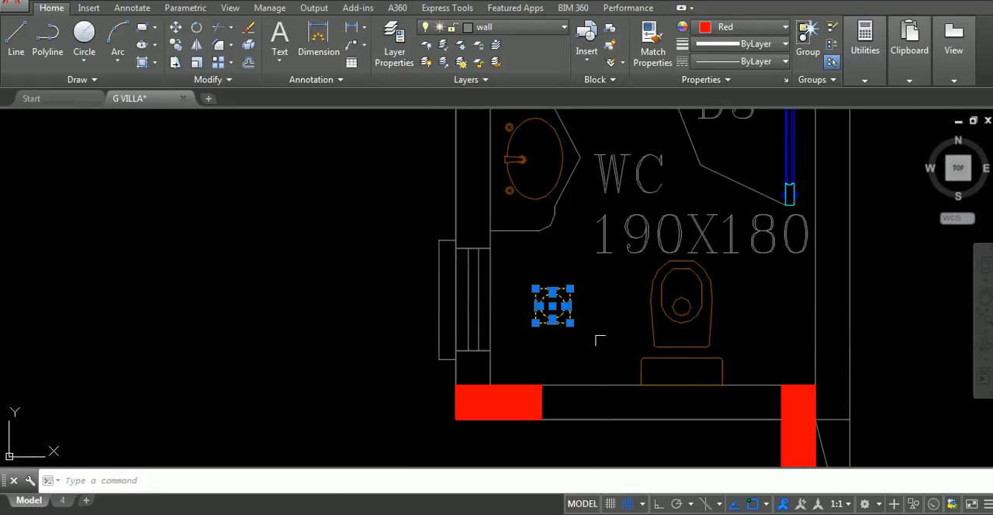
scroll(570, 305, "down", 2)
middle_click_drag(570, 306, 550, 415)
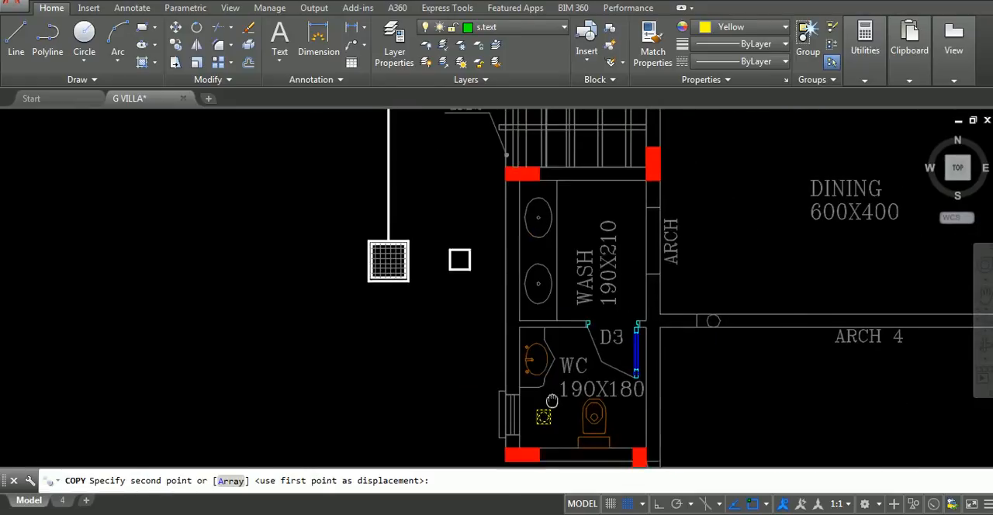
scroll(577, 237, "up", 3)
left_click(577, 139)
scroll(601, 238, "down", 3)
middle_click_drag(594, 239, 576, 291)
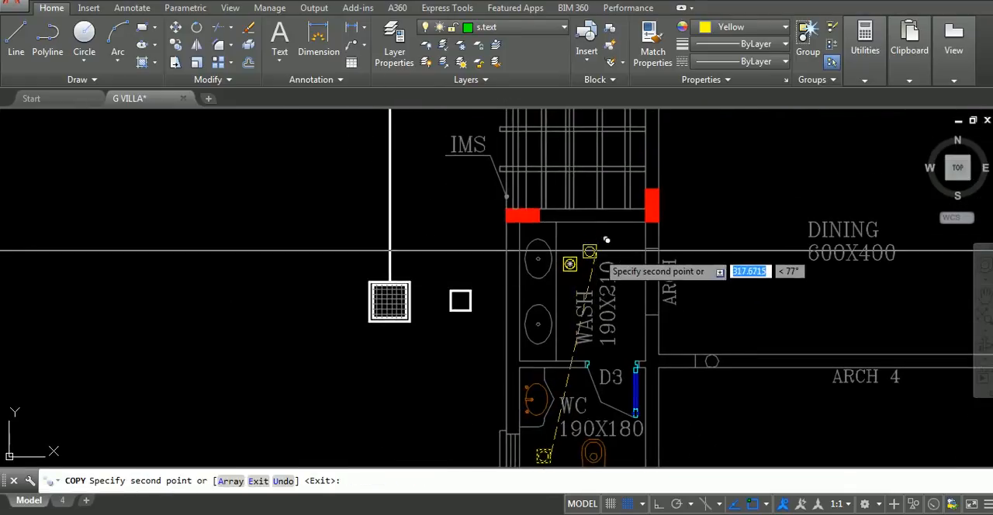
scroll(605, 231, "down", 3)
middle_click_drag(605, 230, 538, 404)
scroll(608, 185, "up", 3)
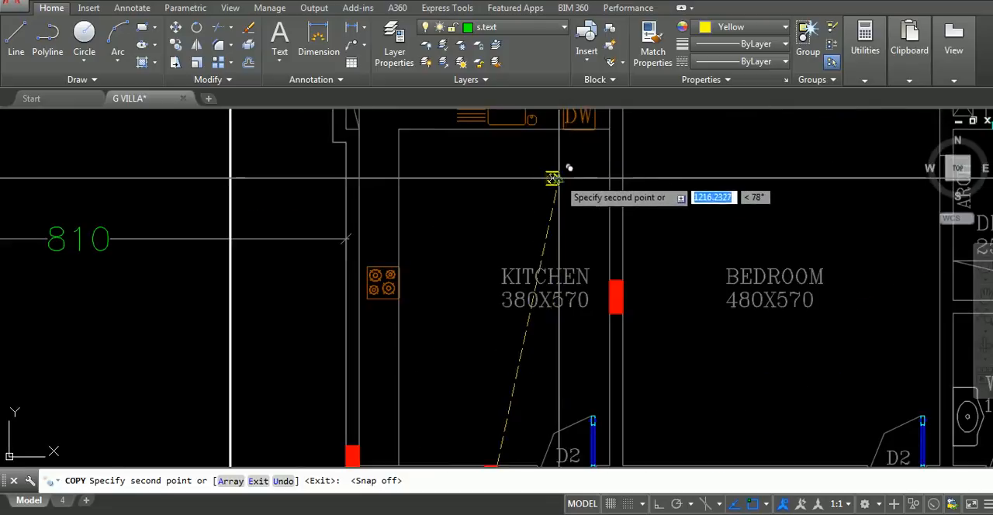
left_click(558, 177)
Copy the floor drain symbol into the 200X290 bath, the 160X230 WC, the upper 300X200 bath and the 330X310 bath
scroll(560, 177, "down", 3)
middle_click_drag(601, 210, 391, 277)
scroll(549, 168, "up", 3)
left_click(522, 188)
scroll(532, 229, "down", 3)
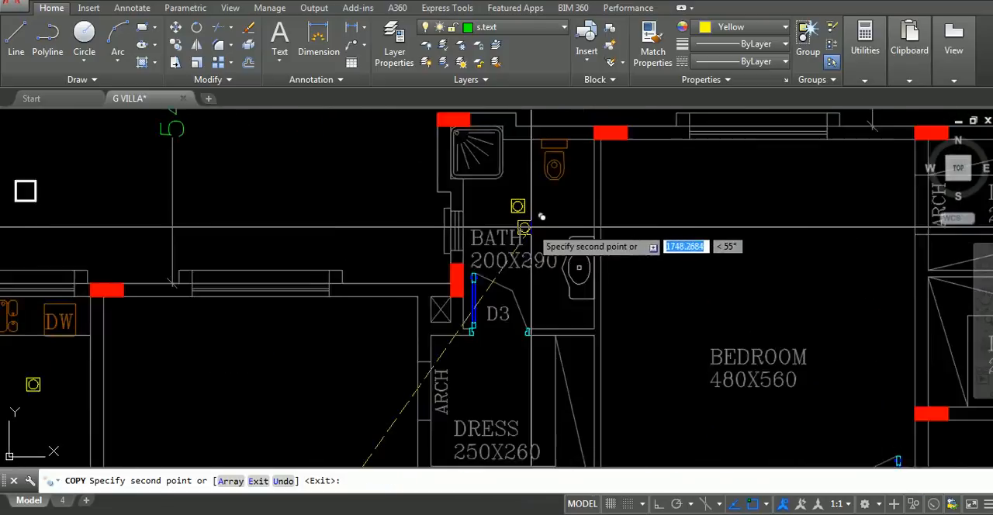
middle_click_drag(525, 228, 531, 142)
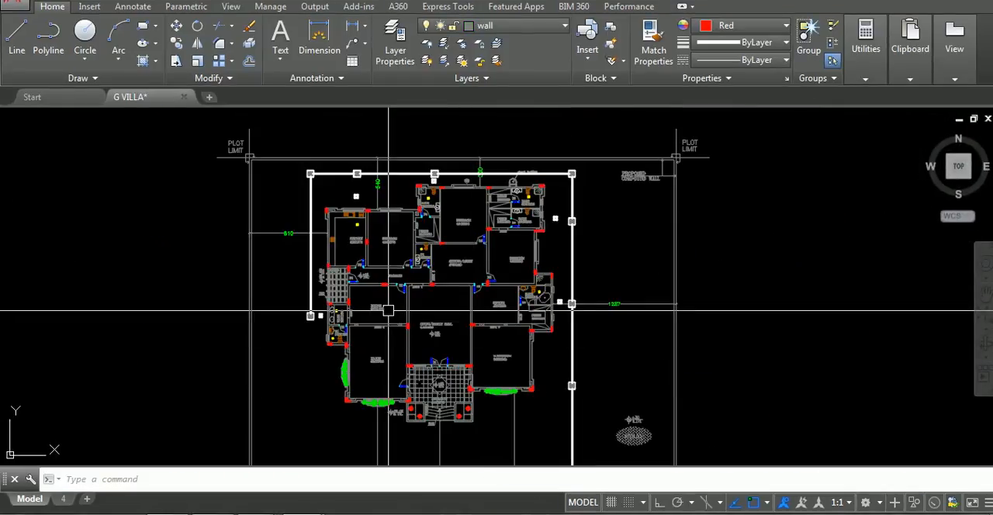
Copy the floor drain from the upper 300X200 bath into the 300X200 bath directly below it
scroll(377, 164, "up", 2)
scroll(418, 225, "up", 4)
middle_click_drag(554, 318, 296, 286)
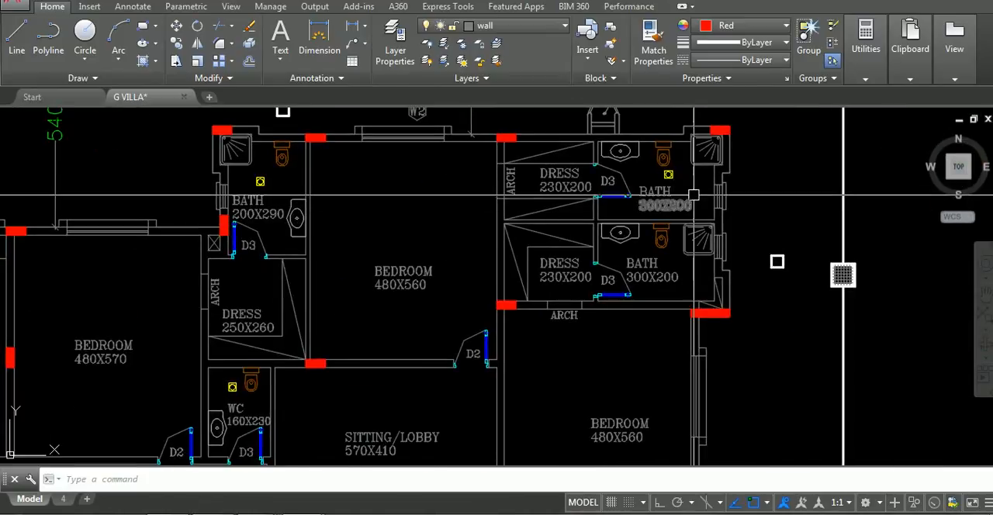
mouse_move(684, 260)
middle_mouse_down()
mouse_move(657, 249)
mouse_move(658, 218)
middle_mouse_up()
scroll(656, 221, "up", 6)
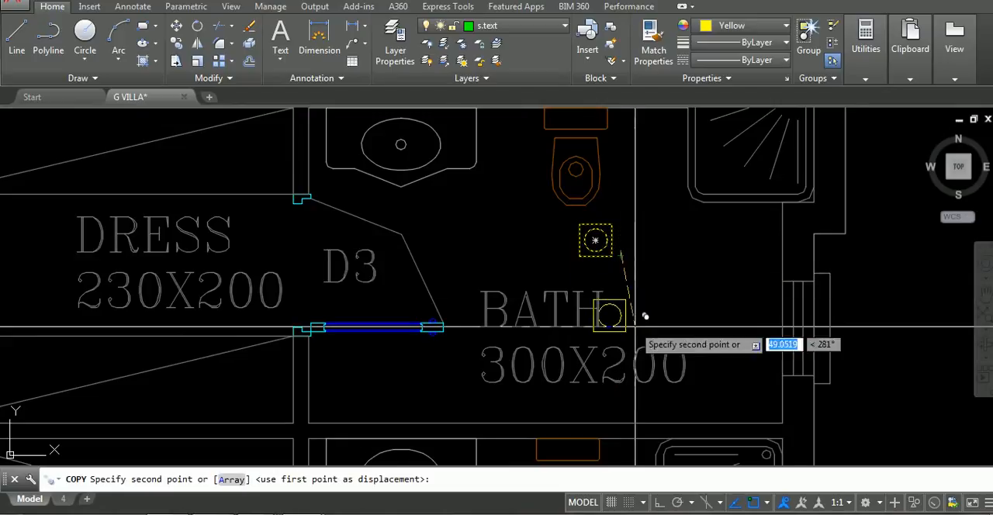
middle_click_drag(654, 365, 620, 171)
middle_click_drag(609, 355, 619, 168)
left_click(593, 231)
key("Escape")
scroll(671, 224, "down", 4)
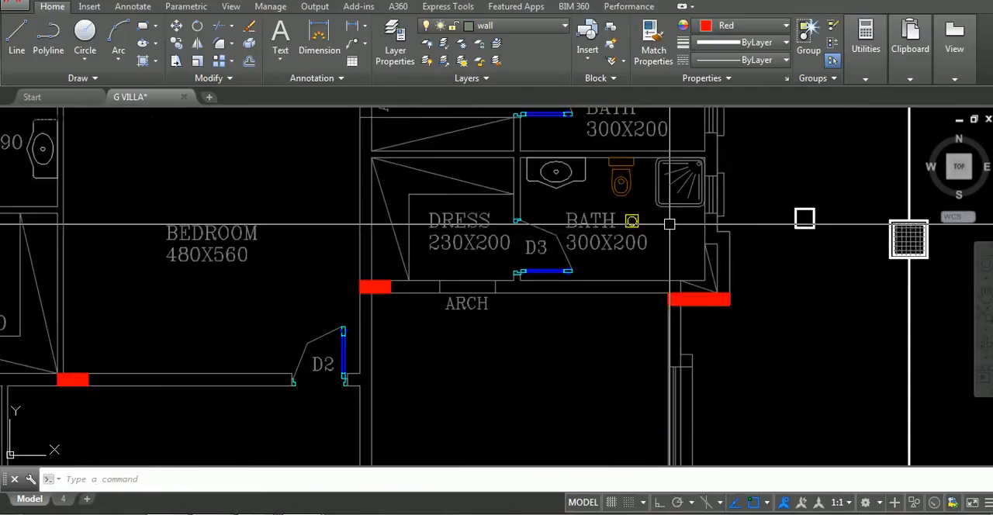
Examine the floor drains in the kitchen, baths and WCs and the small chambers beside the perimeter manholes
mouse_move(682, 248)
middle_mouse_down()
mouse_move(585, 286)
mouse_move(788, 296)
middle_mouse_up()
scroll(581, 290, "down", 2)
scroll(465, 315, "down", 2)
mouse_move(466, 315)
middle_mouse_down()
mouse_move(510, 262)
mouse_move(528, 258)
middle_mouse_up()
scroll(346, 277, "down", 2)
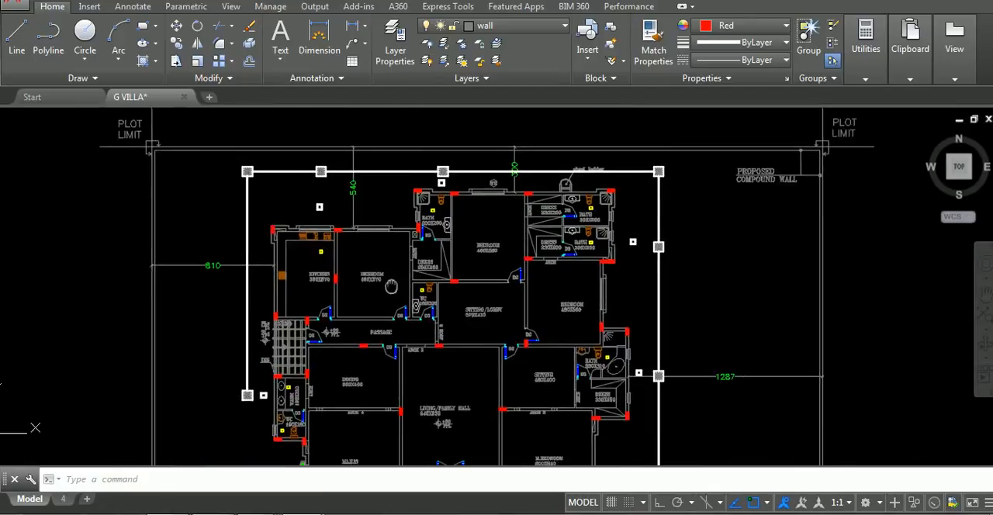
scroll(466, 256, "up", 6)
scroll(476, 271, "up", 2)
scroll(476, 270, "down", 6)
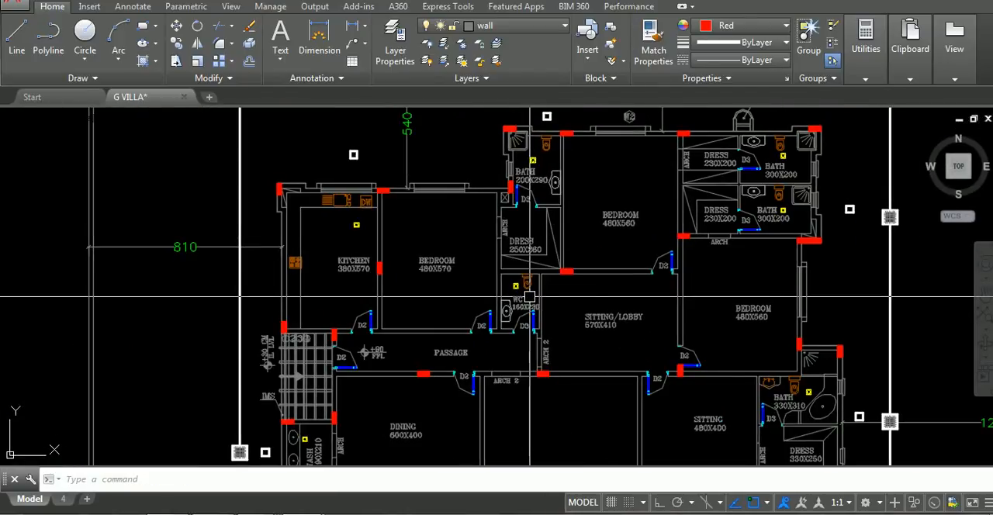
scroll(421, 229, "up", 2)
scroll(420, 244, "down", 4)
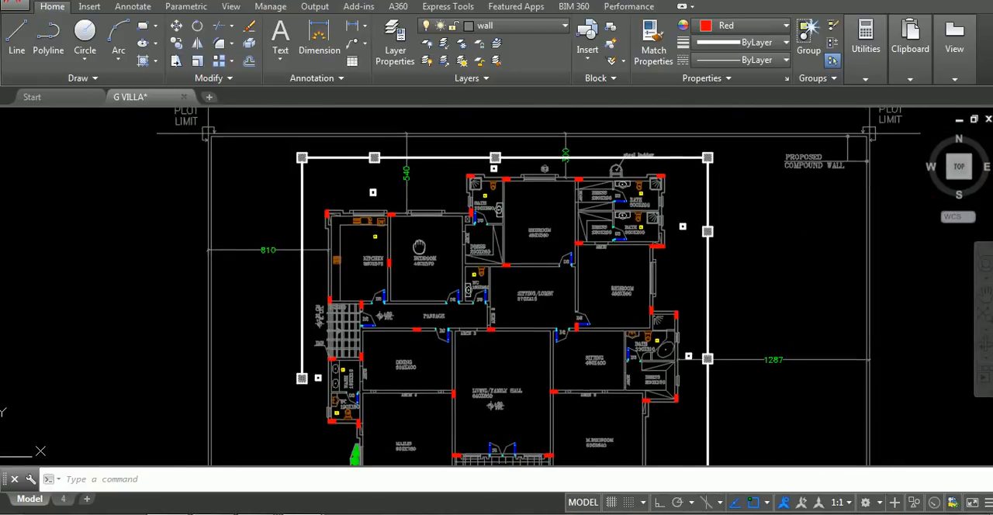
middle_click_drag(419, 245, 397, 235)
scroll(448, 180, "up", 8)
scroll(539, 228, "down", 6)
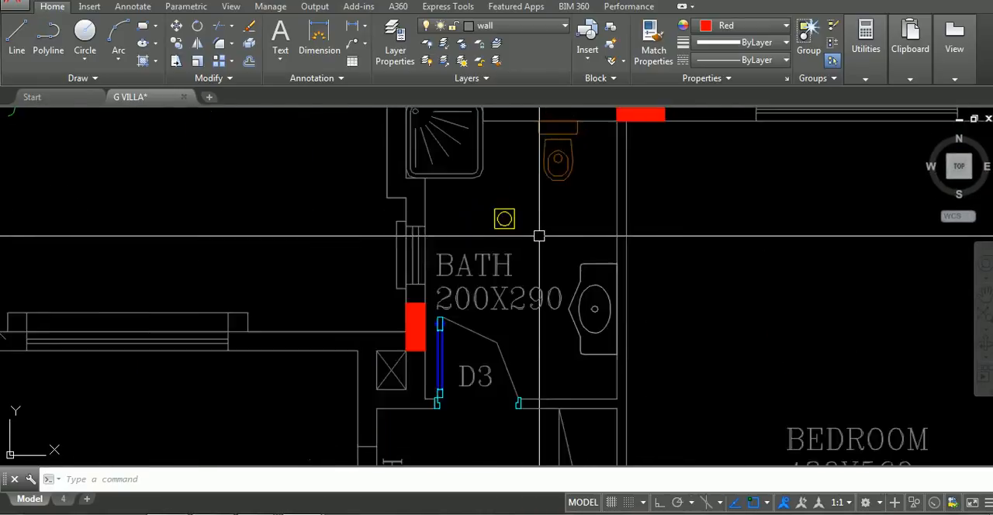
scroll(545, 272, "down", 3)
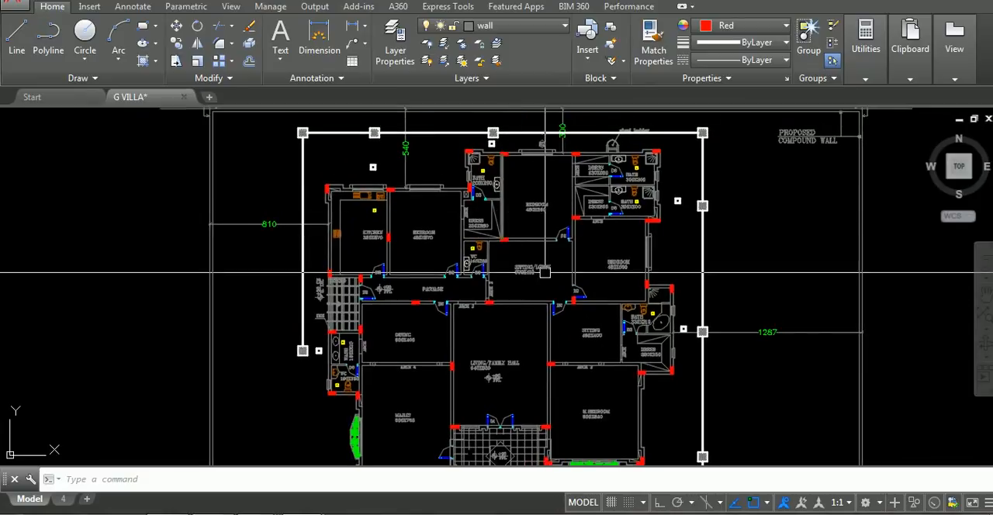
scroll(478, 337, "up", 3)
scroll(484, 317, "down", 3)
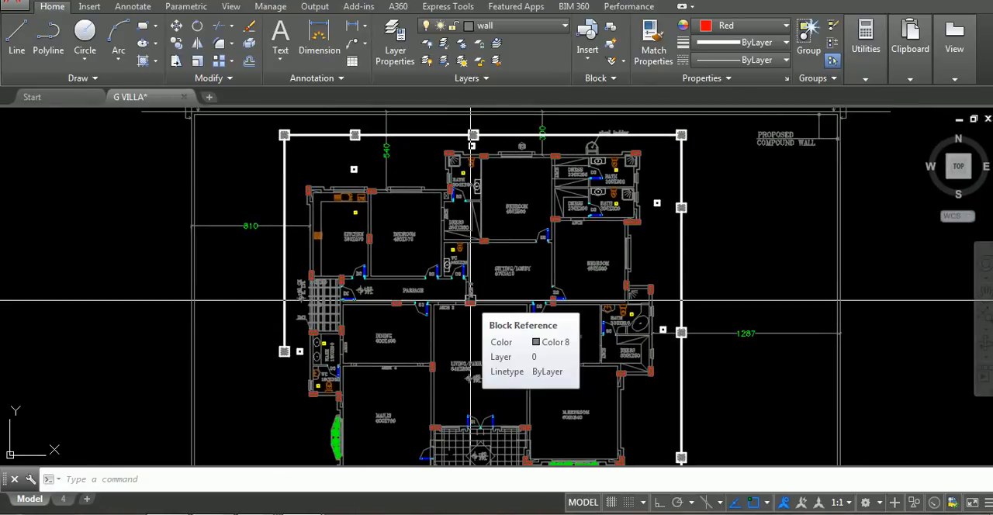
scroll(543, 302, "up", 5)
scroll(572, 292, "down", 2)
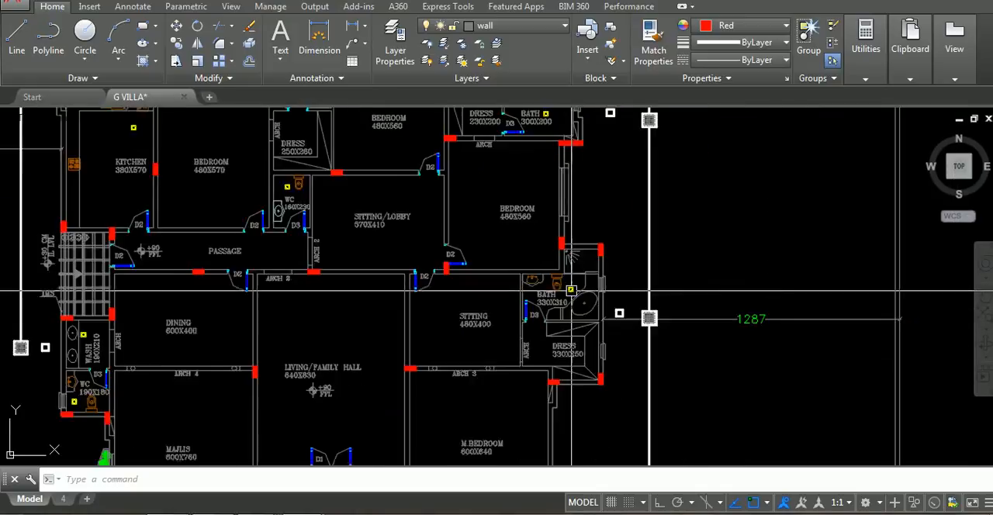
Check the kitchen floor drain symbol and review the wet rooms and perimeter manholes across the ground floor plan
scroll(572, 292, "down", 4)
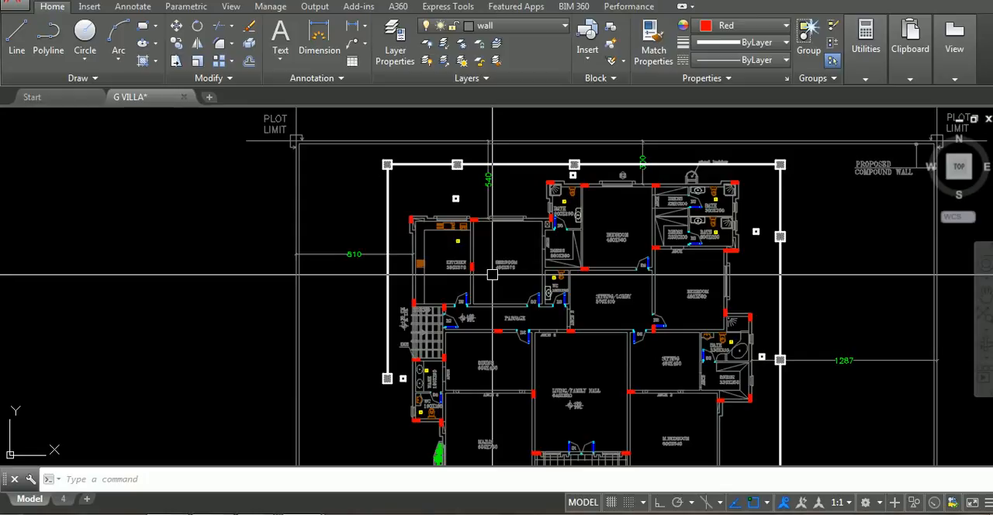
scroll(456, 242, "up", 8)
left_click(441, 215)
left_click(501, 271)
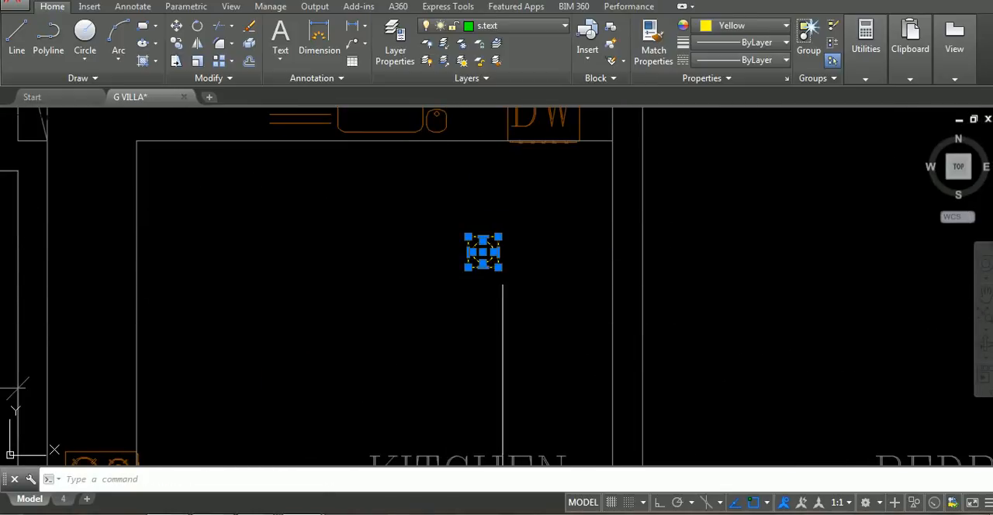
scroll(522, 284, "down", 8)
key("Escape")
scroll(547, 243, "up", 7)
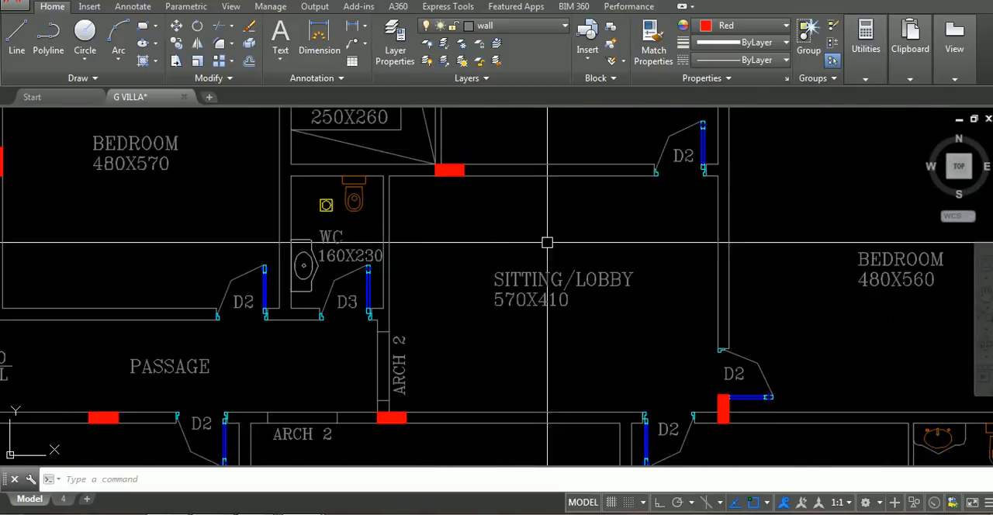
scroll(603, 245, "down", 7)
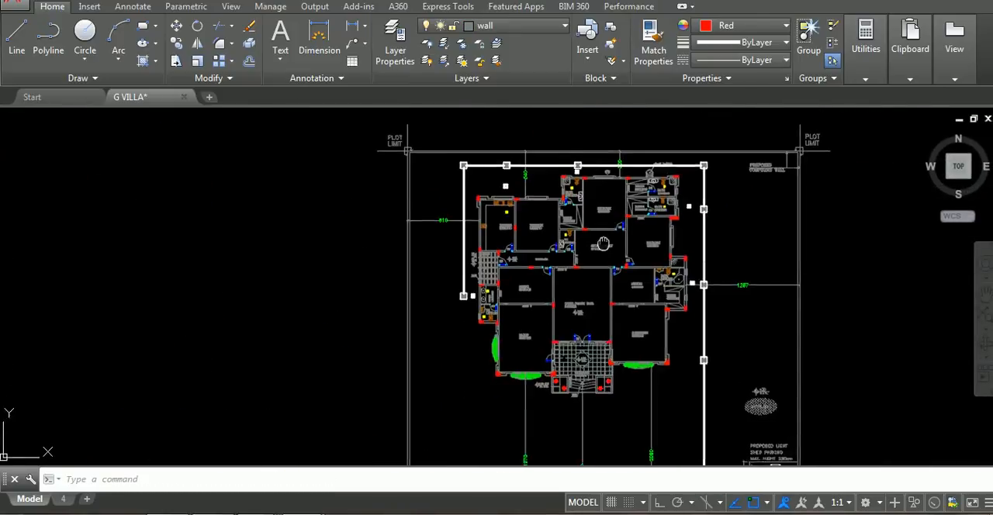
scroll(603, 244, "up", 8)
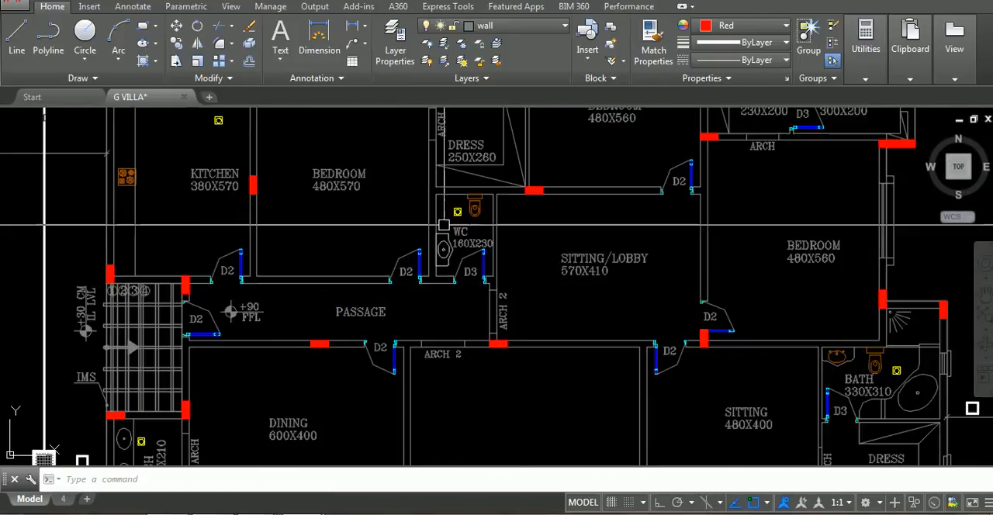
scroll(332, 290, "down", 2)
mouse_move(332, 290)
middle_mouse_down()
mouse_move(414, 327)
mouse_move(339, 256)
mouse_move(350, 261)
middle_mouse_up()
scroll(412, 319, "down", 4)
scroll(428, 263, "up", 5)
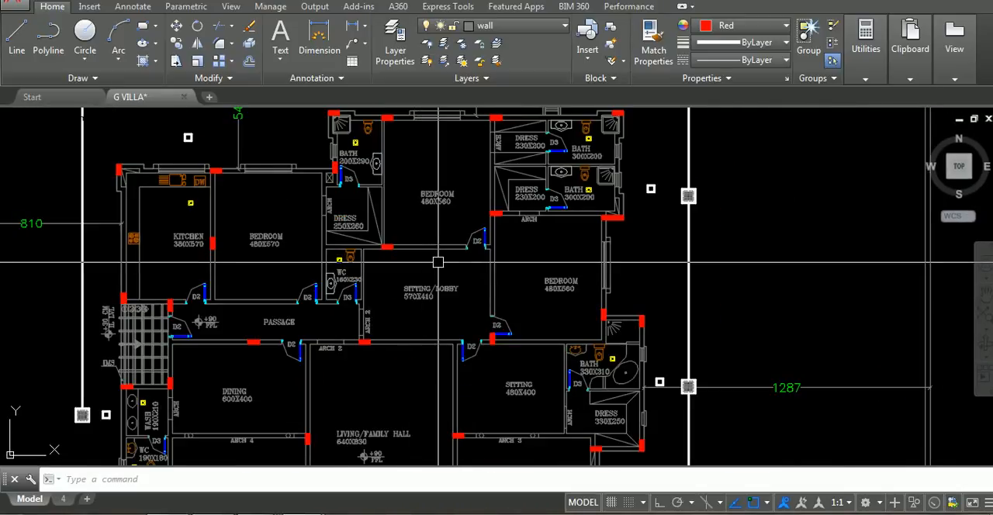
scroll(455, 262, "down", 5)
scroll(455, 262, "up", 5)
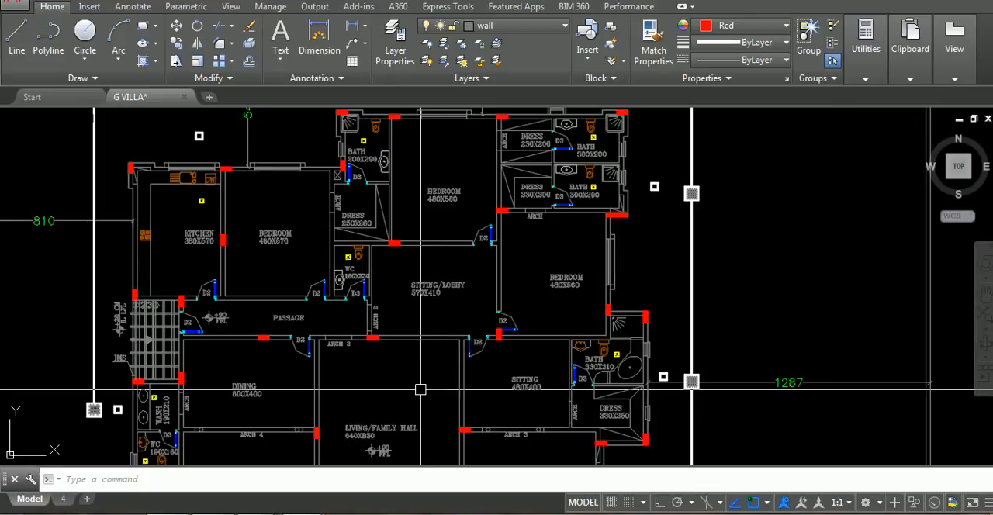
middle_click_drag(407, 342, 439, 364)
scroll(359, 362, "down", 2)
middle_click_drag(359, 364, 579, 233)
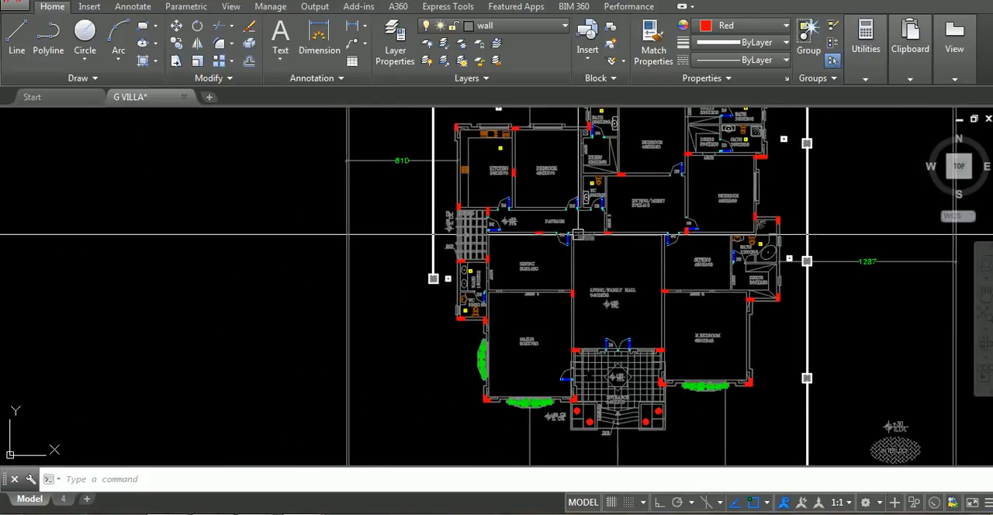
Draw a red pipe line from the washbasin to the floor drain in the 190X180 WC
scroll(468, 304, "up", 6)
scroll(468, 314, "up", 4)
scroll(590, 298, "down", 2)
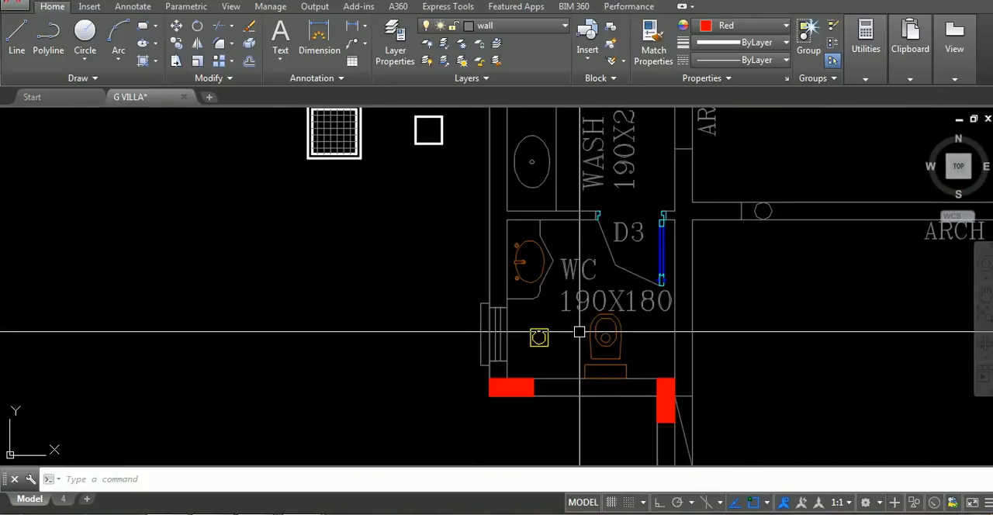
scroll(528, 256, "up", 4)
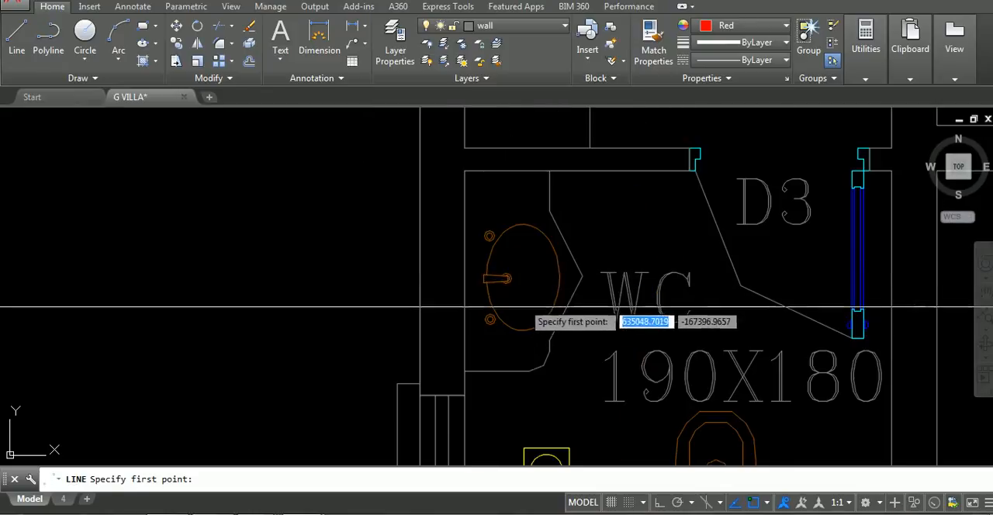
middle_click_drag(567, 344, 513, 269)
key("Escape")
scroll(524, 305, "down", 4)
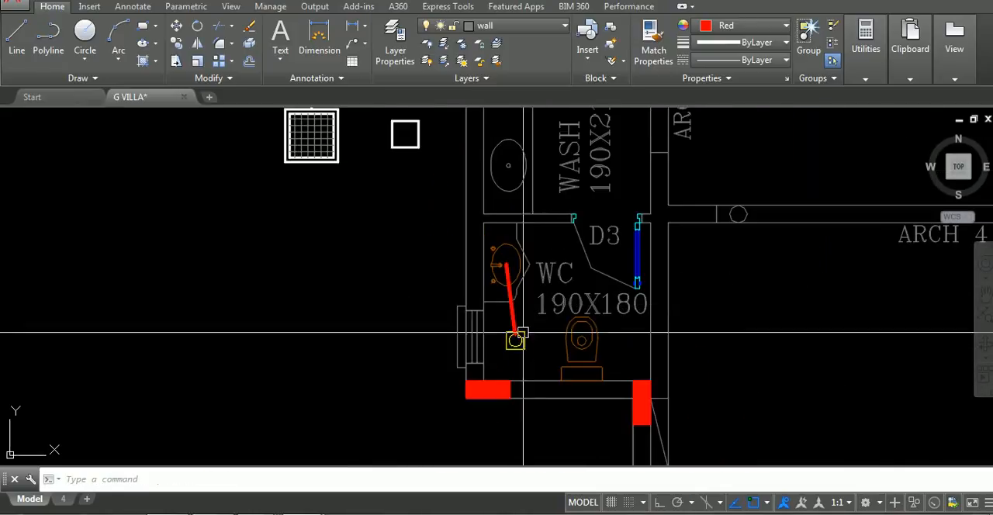
key("space")
scroll(507, 348, "up", 4)
scroll(494, 273, "down", 4)
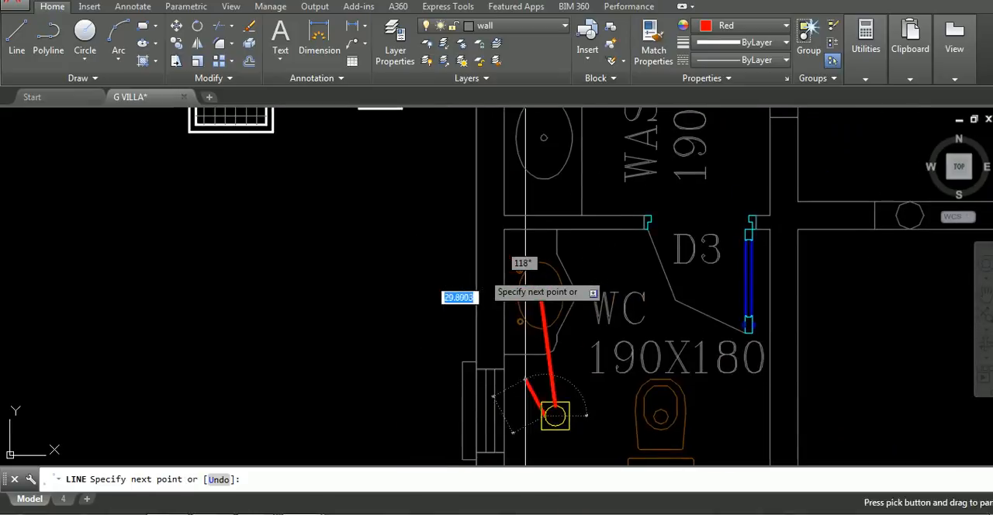
key("Escape")
Draw a line from the 190X180 WC's floor drain to the lower edge of the small chamber outside
key("space")
scroll(551, 407, "up", 4)
left_click(552, 406)
scroll(552, 406, "down", 4)
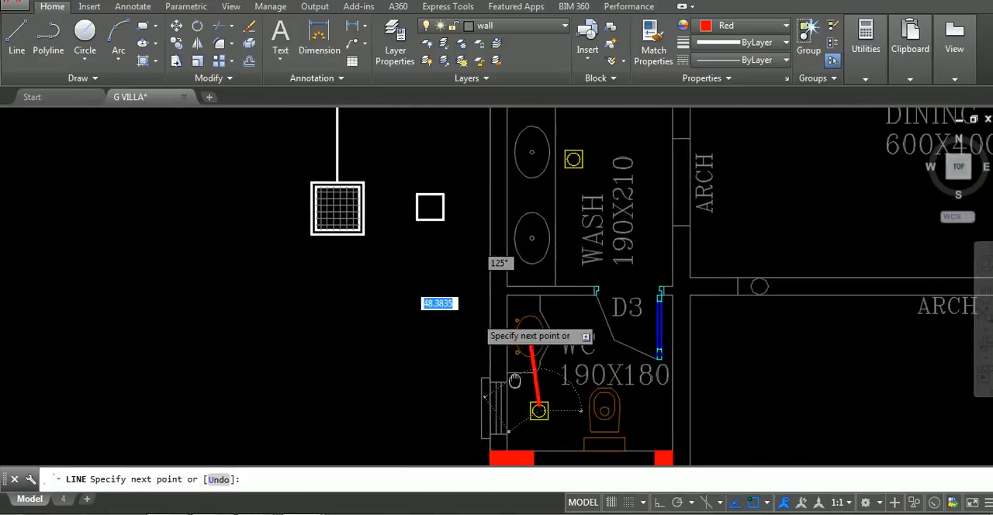
left_click(431, 207)
scroll(442, 225, "up", 5)
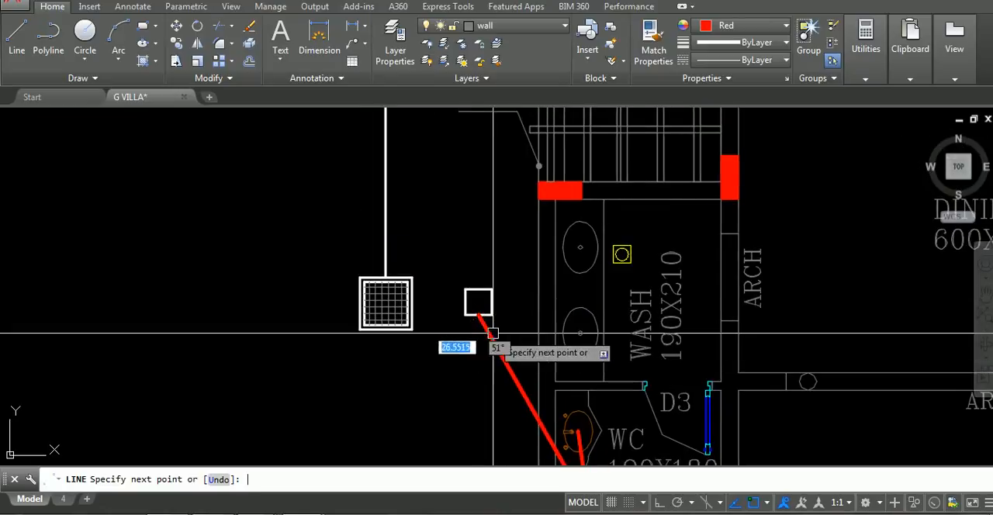
key("Escape")
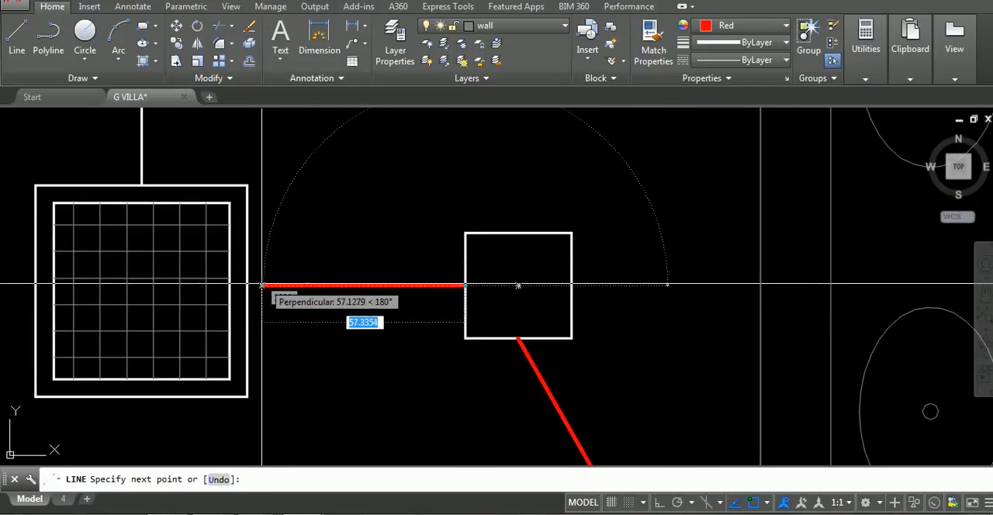
Draw a horizontal line from the small chamber beside the wash room to the edge of the adjacent manhole
left_click(250, 284)
key("Escape")
scroll(520, 284, "down", 8)
Draw a vertical line joining the centres of the two washbasins in the 190X210 wash room
scroll(665, 275, "up", 4)
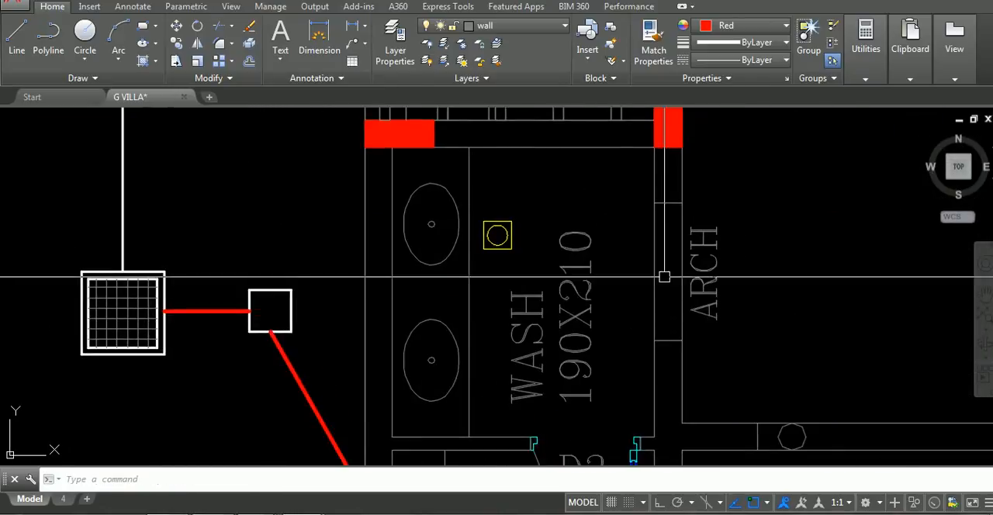
scroll(454, 220, "up", 4)
key("space")
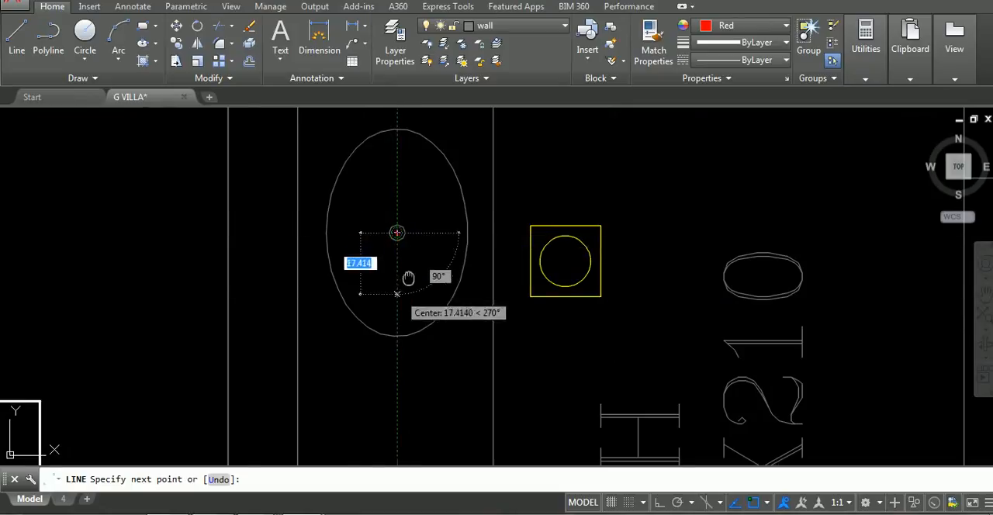
middle_click_drag(408, 277, 473, 164)
middle_click_drag(473, 340, 498, 240)
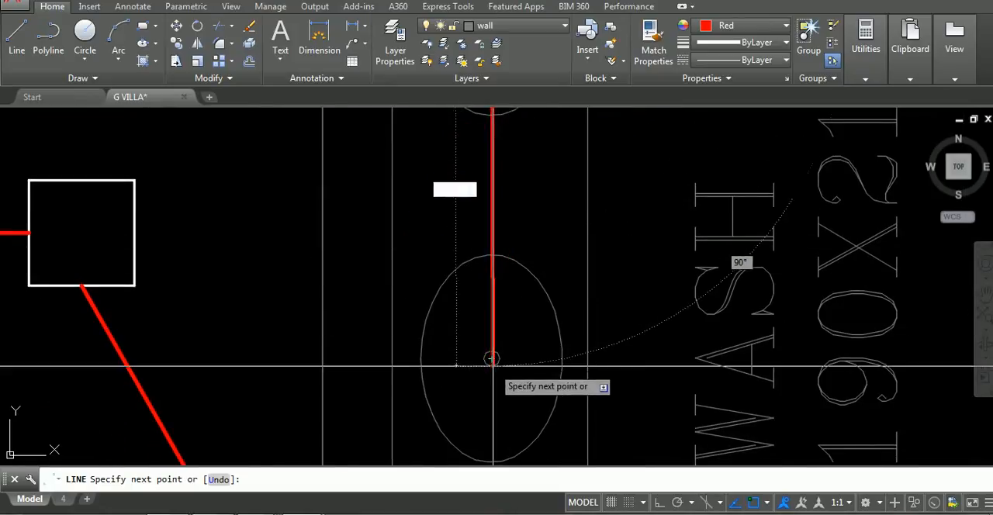
left_click(492, 357)
key("Escape")
Draw a branch line from the middle of the basin connecting line to the wash room's floor drain
middle_click_drag(497, 275, 496, 384)
key("space")
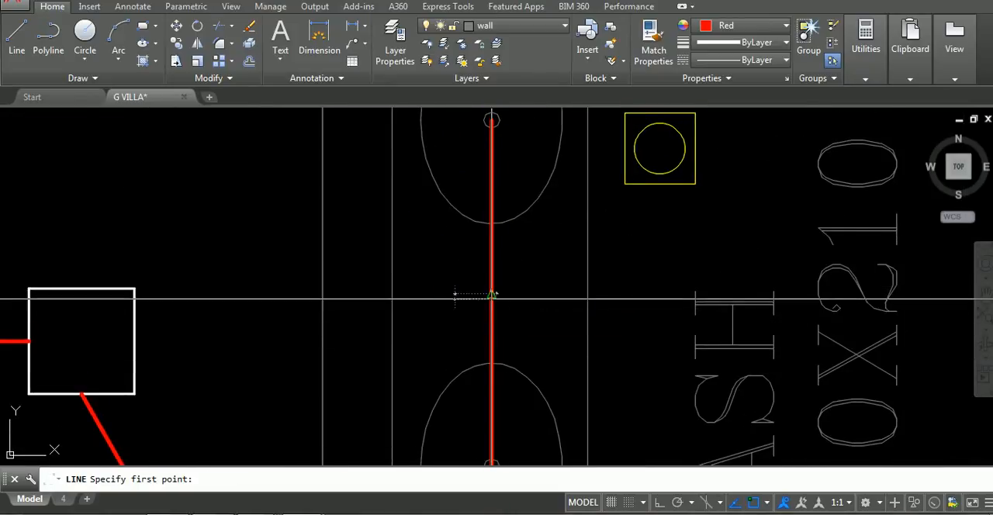
left_click(491, 296)
left_click(660, 148)
key("Escape")
Draw a line from the centre of the wash room's floor drain to the right edge of the small chamber
key("space")
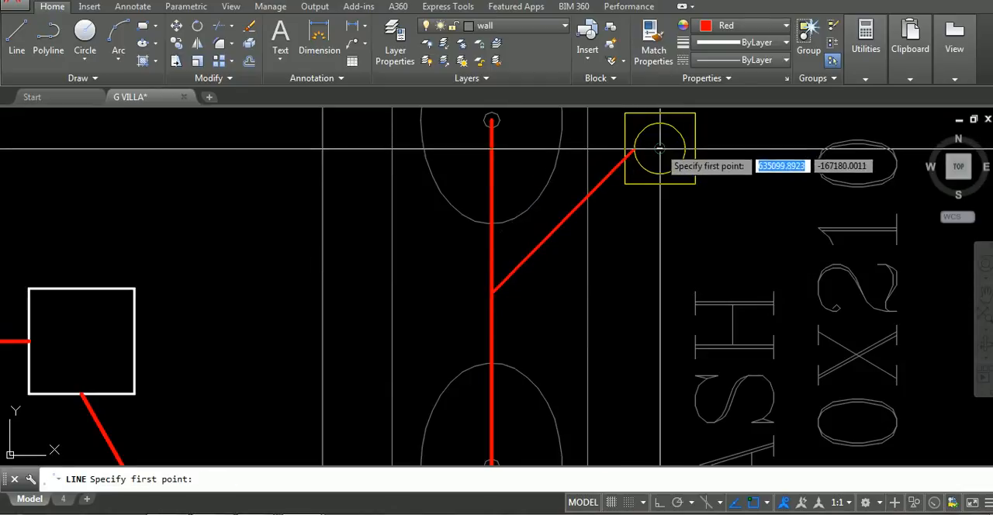
left_click(659, 147)
left_click(134, 342)
key("Escape")
scroll(177, 332, "down", 6)
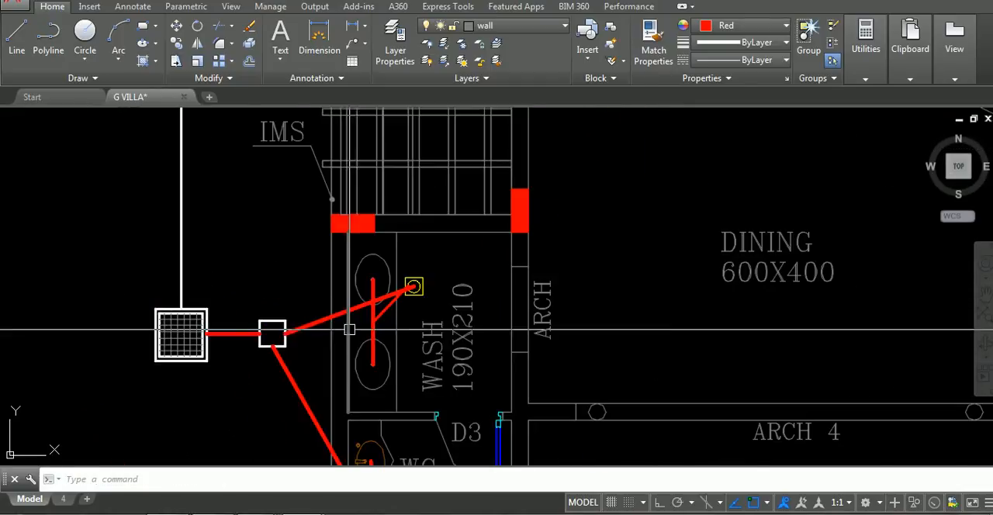
Stretch the wash room's floor drain, together with its connected line ends, straight down to near the D3 door
scroll(428, 284, "up", 4)
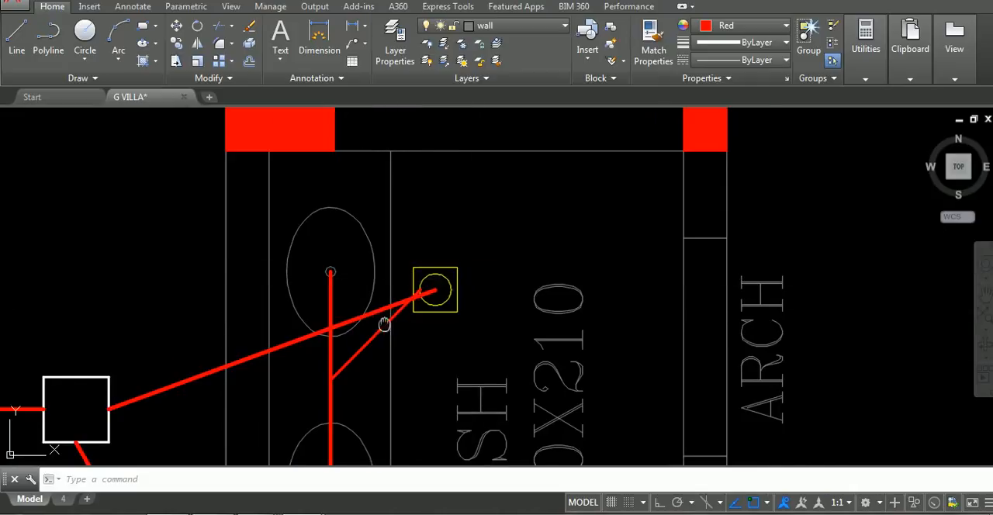
middle_click_drag(384, 324, 524, 285)
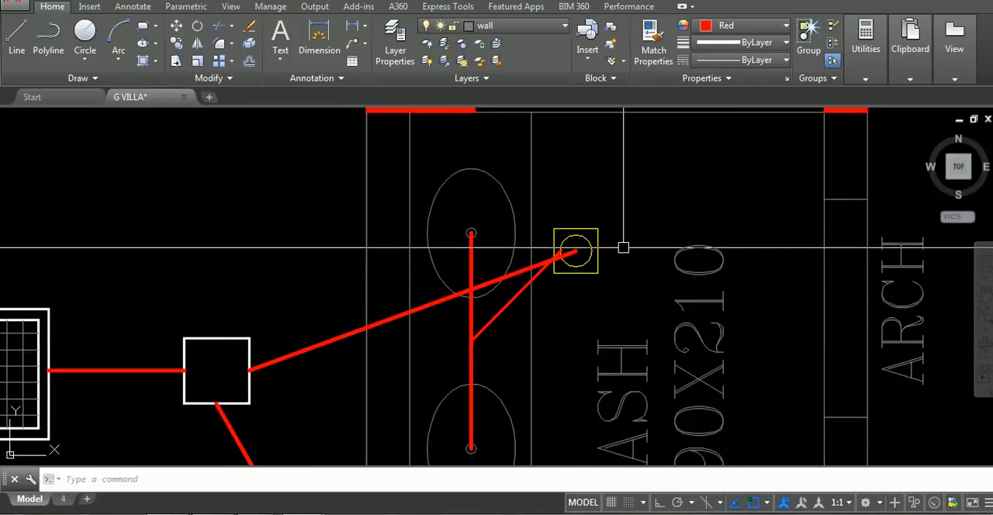
key("Return")
left_click(641, 218)
left_click(549, 285)
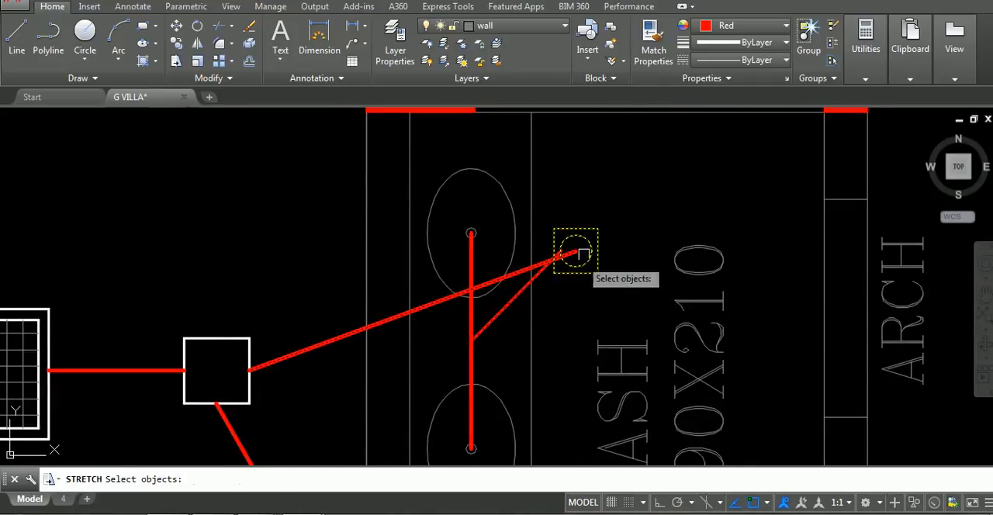
key("Return")
left_click(575, 252)
scroll(574, 252, "down", 5)
scroll(554, 456, "up", 3)
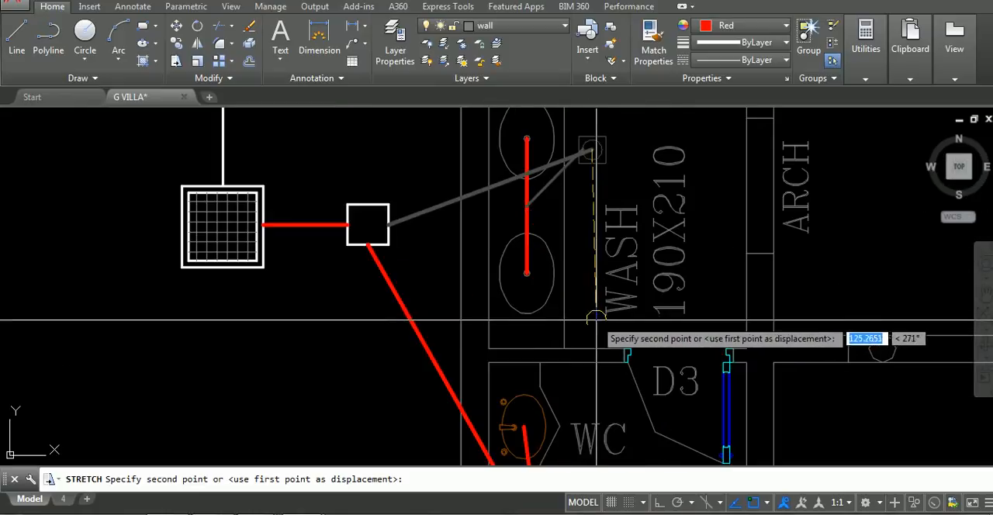
left_click(595, 322)
Move the basin branch line's lower end to the top of the floor drain circle in the wash room
scroll(596, 321, "up", 4)
left_click(594, 329)
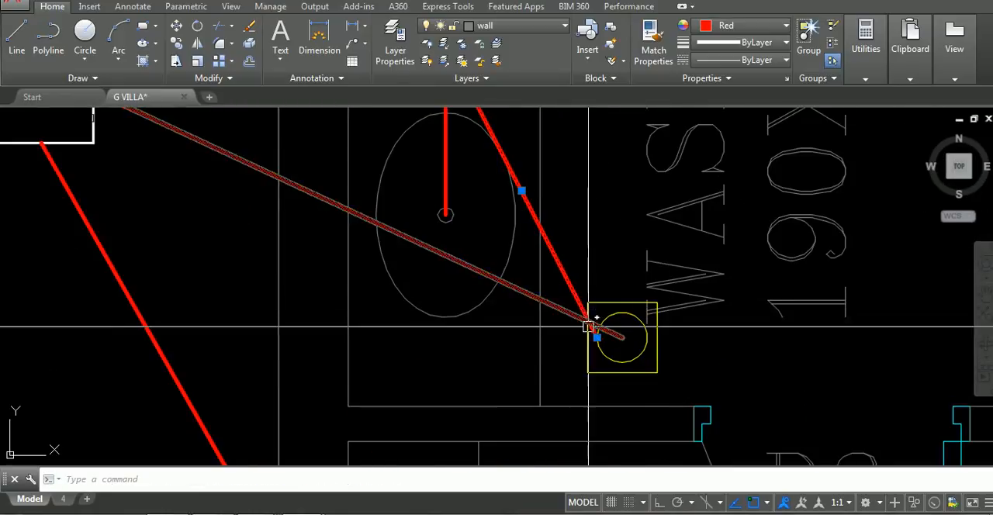
left_click(595, 335)
left_click(622, 336)
scroll(627, 259, "down", 5)
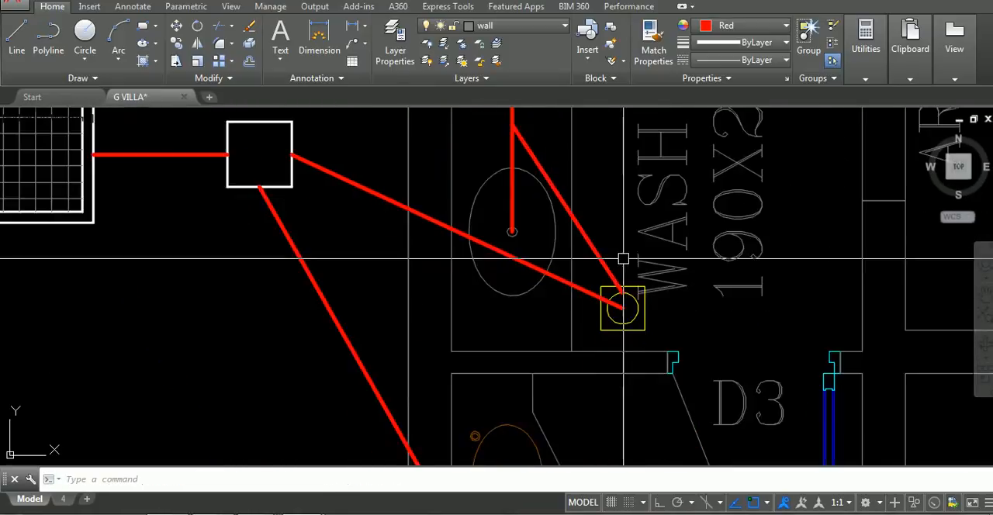
left_click(714, 235)
key("Escape")
Change the two lines from the wash room and WC floor drains to the chamber to Green with a 0.35 mm lineweight
scroll(677, 285, "down", 2)
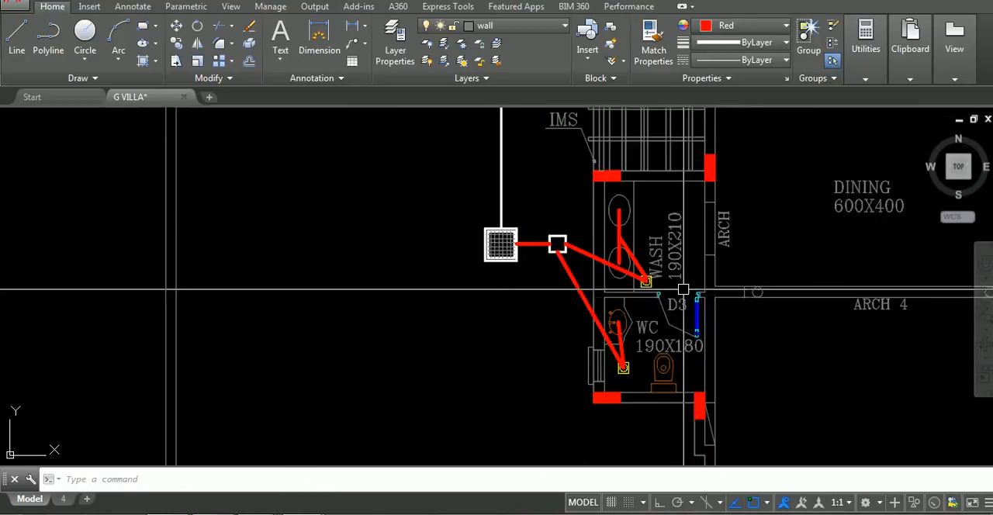
middle_click_drag(638, 277, 593, 272)
scroll(461, 276, "down", 2)
scroll(570, 269, "up", 5)
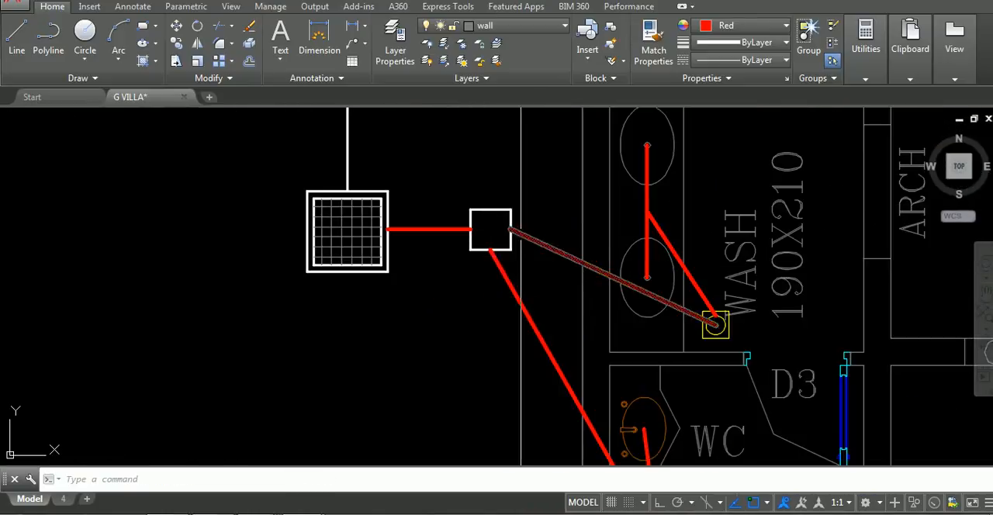
left_click(554, 247)
left_click(510, 314)
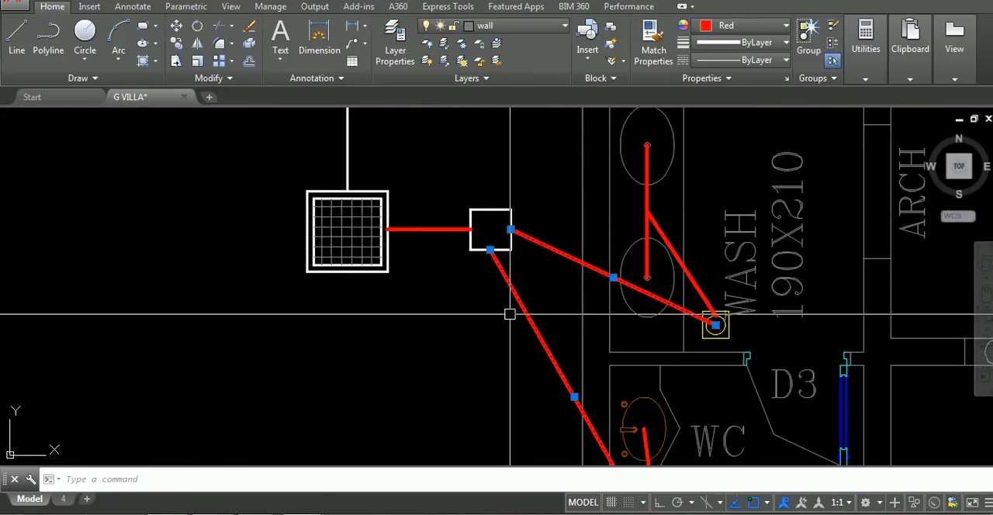
left_click(750, 30)
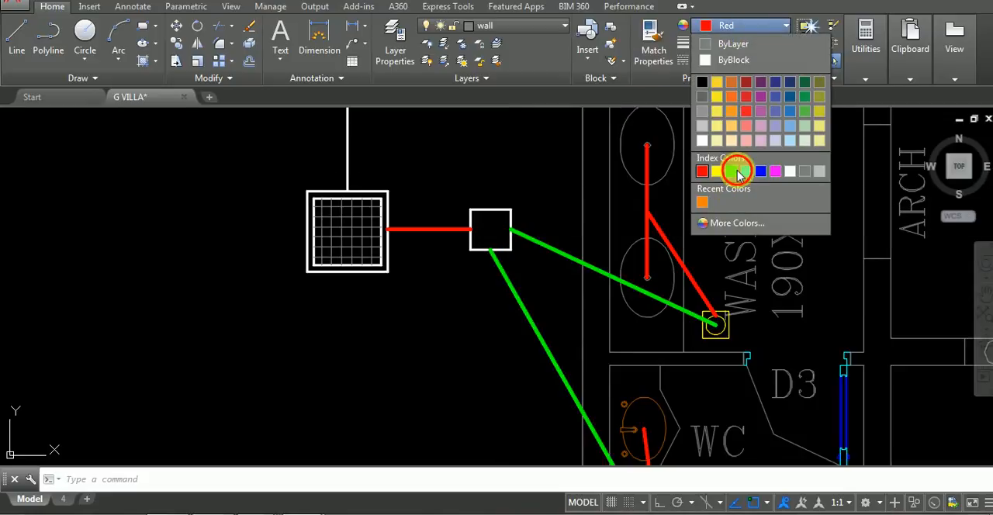
left_click(738, 172)
scroll(692, 256, "down", 5)
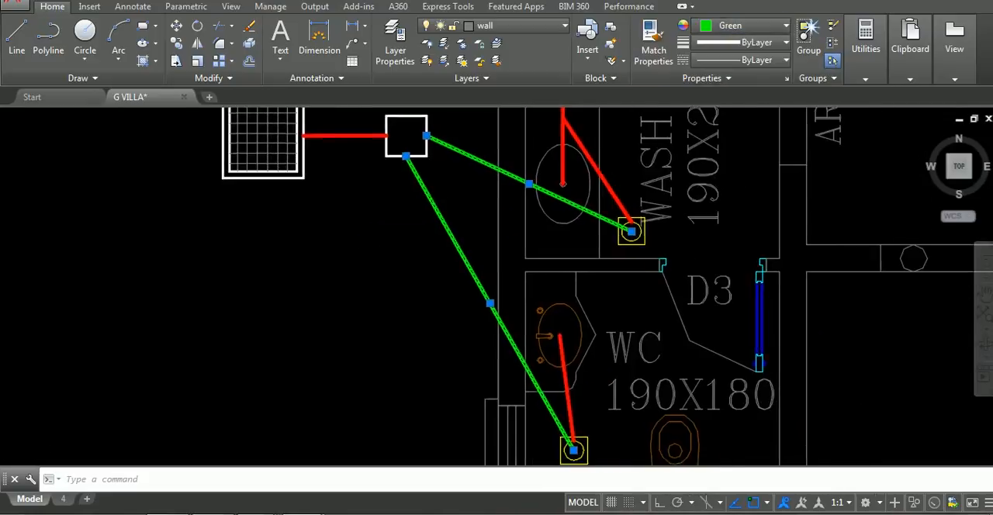
scroll(614, 223, "up", 2)
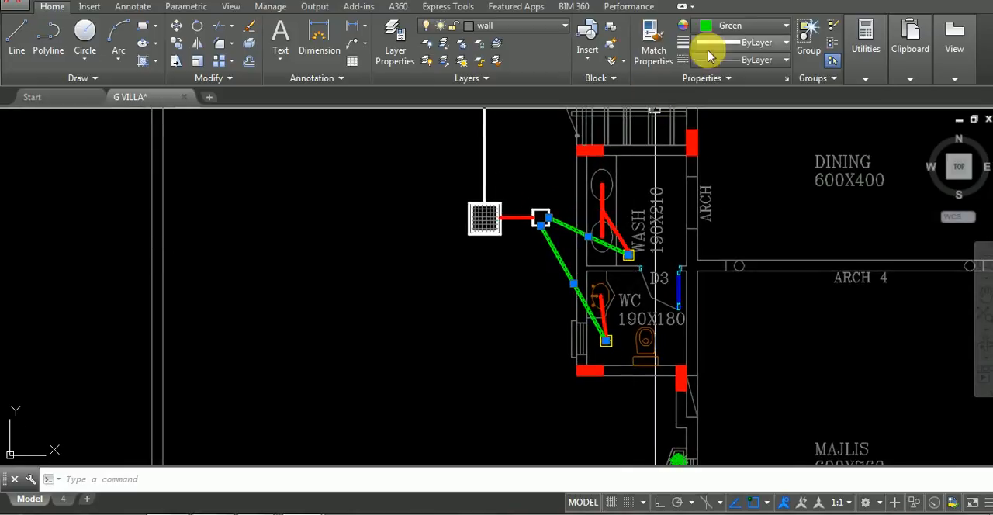
left_click(765, 43)
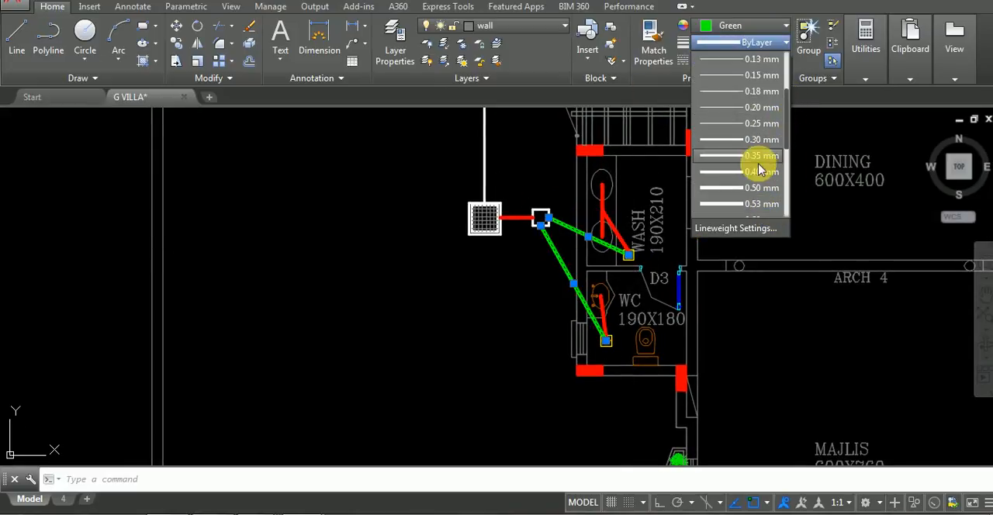
left_click(756, 155)
Match the green pipe line's properties onto the remaining red lines at the wash room, the WC and the chamber-to-manhole connection
scroll(533, 236, "up", 2)
type("ma")
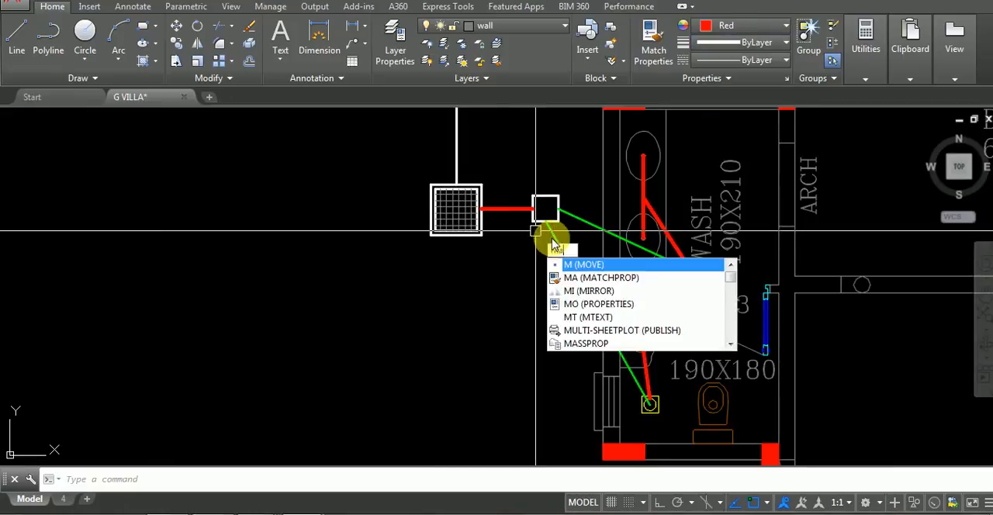
key("Return")
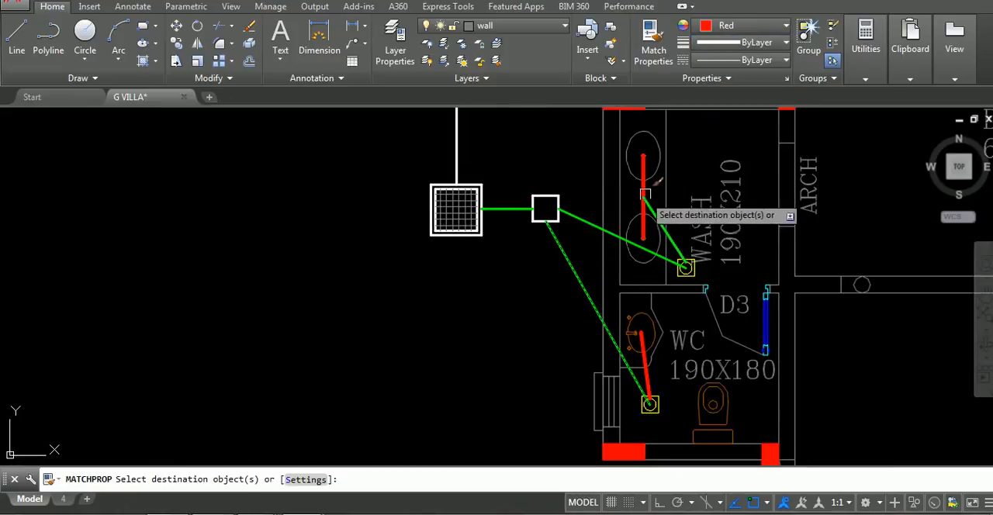
key("Return")
scroll(719, 252, "down", 2)
key("Return")
scroll(665, 330, "up", 6)
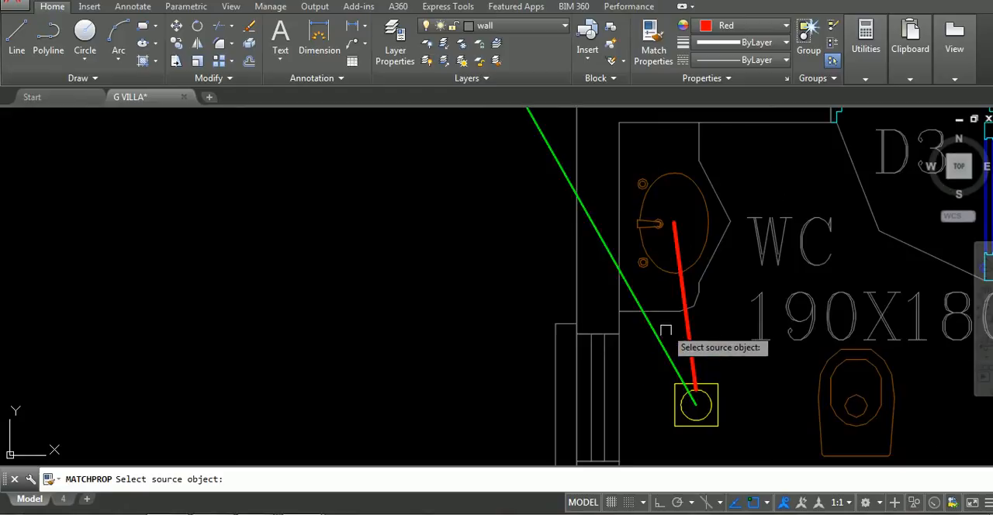
key("Return")
scroll(658, 370, "down", 9)
scroll(663, 286, "up", 2)
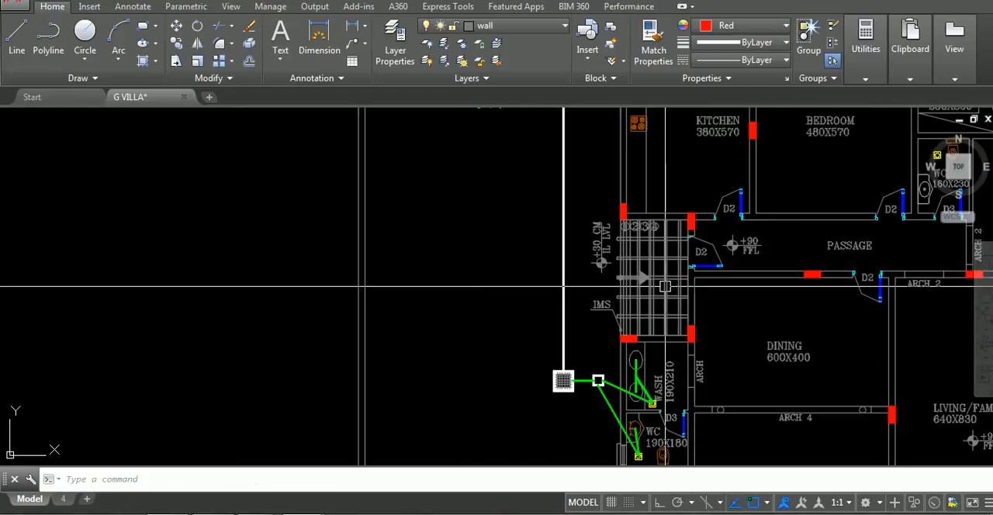
Draw a line from the kitchen sink to the kitchen's floor drain
type("l")
key("Return")
middle_click_drag(667, 264, 572, 443)
scroll(605, 240, "up", 4)
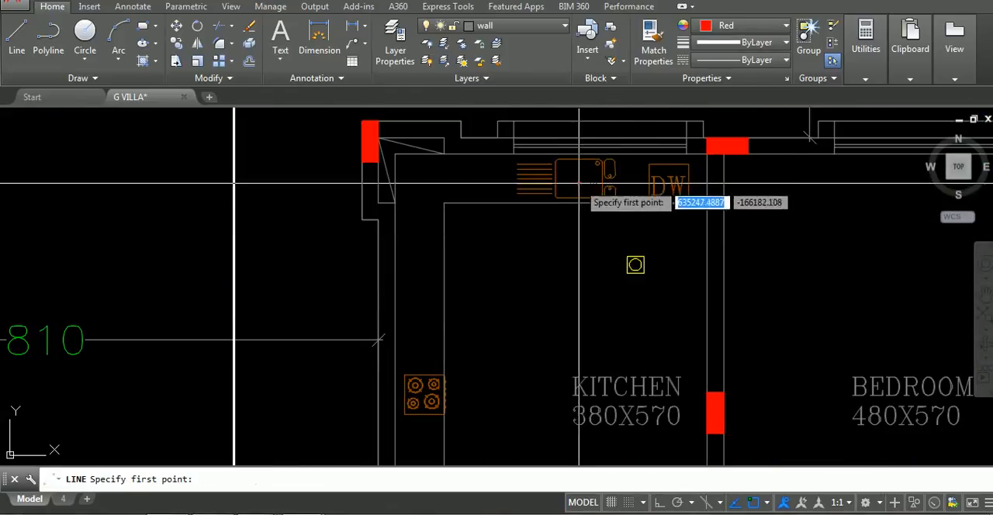
left_click(579, 183)
scroll(636, 270, "up", 4)
left_click(625, 248)
scroll(636, 243, "down", 2)
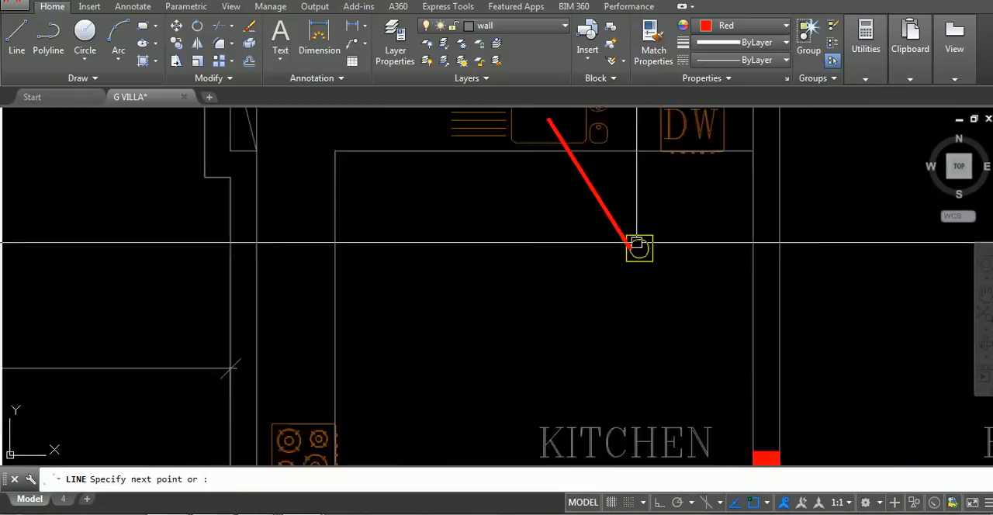
Draw a line from the centre of the kitchen's DW unit to the floor drain
key("Return")
middle_click_drag(636, 242, 605, 319)
key("Return")
left_click(607, 325)
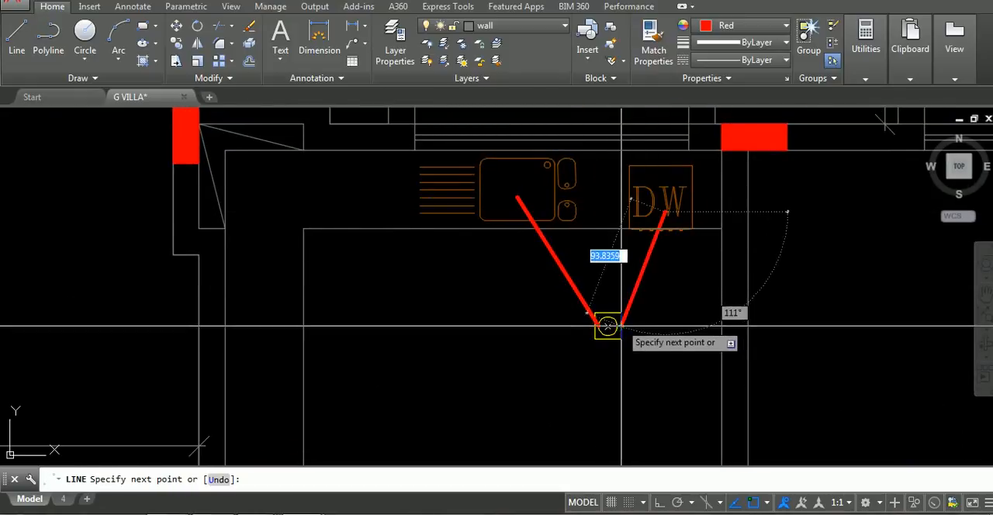
key("Return")
key("Return")
Draw lines from the kitchen's floor drain up to the small chamber and from the chamber to the manhole above it
left_click(607, 326)
scroll(615, 237, "down", 4)
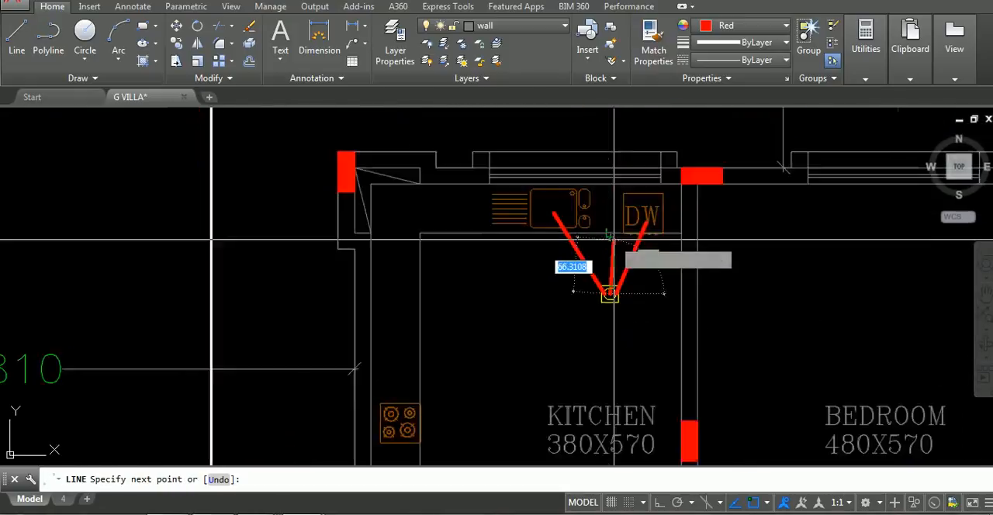
middle_click_drag(612, 179, 578, 312)
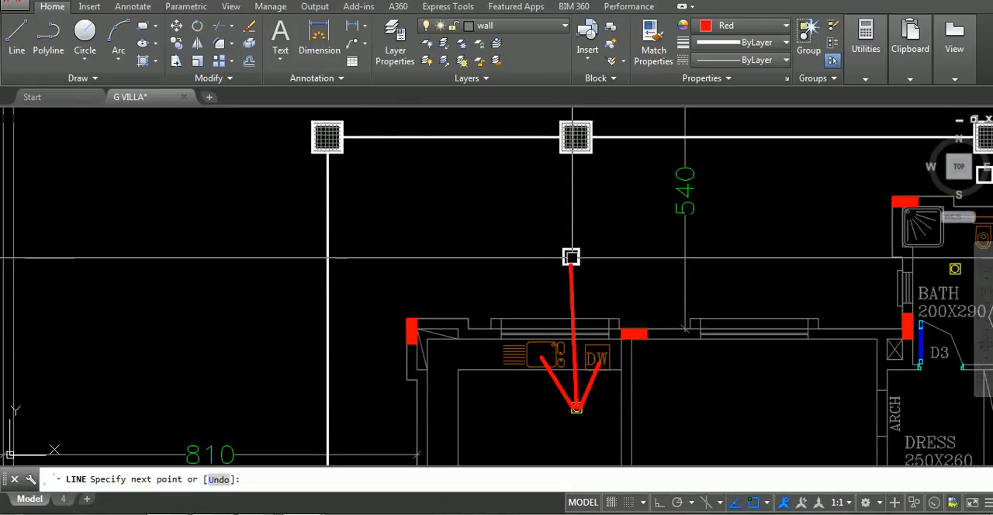
key("Return")
left_click(571, 256)
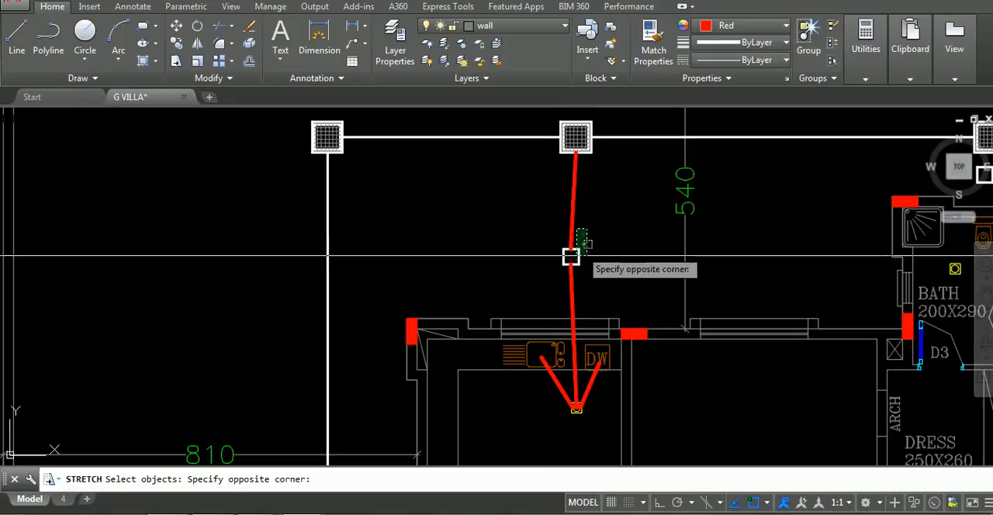
Stretch the small chamber above the kitchen, together with its connected line ends, slightly to the right
key("Return")
left_click(570, 256)
left_click(581, 167)
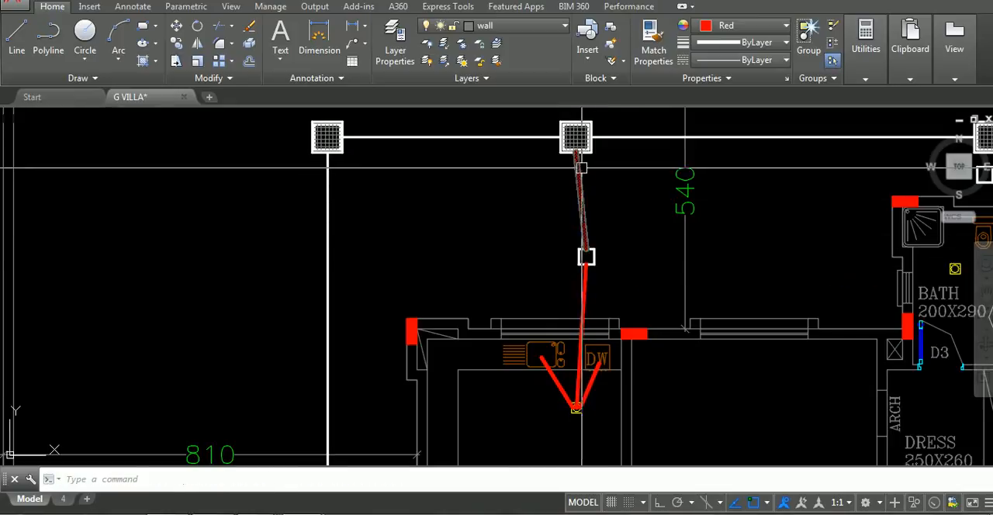
Stretch the manhole above the kitchen, together with its connected line ends, horizontally a short distance to the right
key("Return")
left_click(615, 114)
left_click(547, 164)
key("Return")
left_click(614, 165)
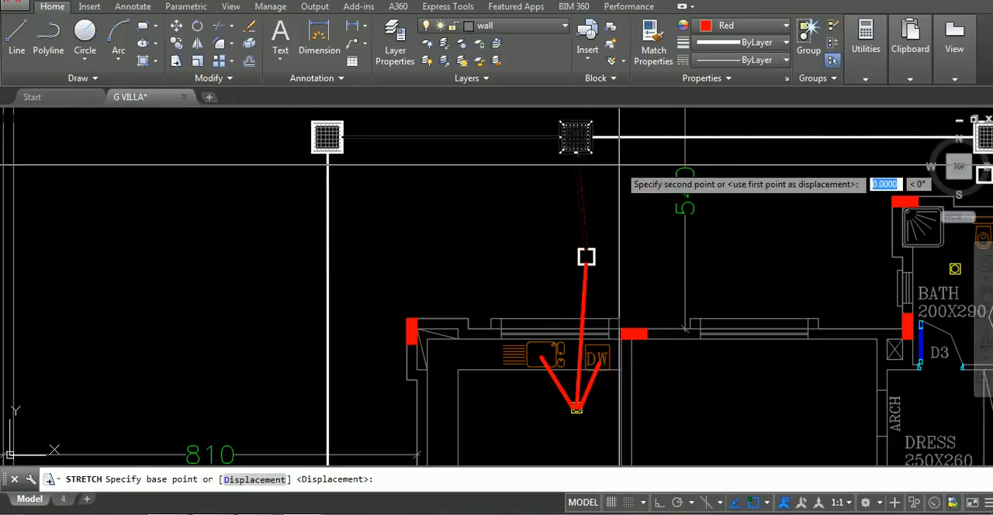
key("F8")
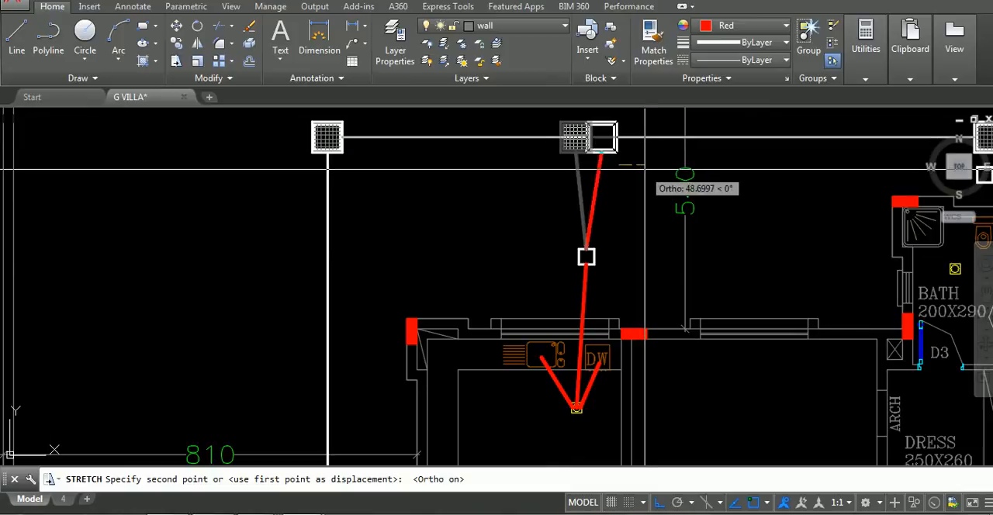
left_click(639, 168)
scroll(605, 247, "up", 1)
scroll(489, 228, "down", 3)
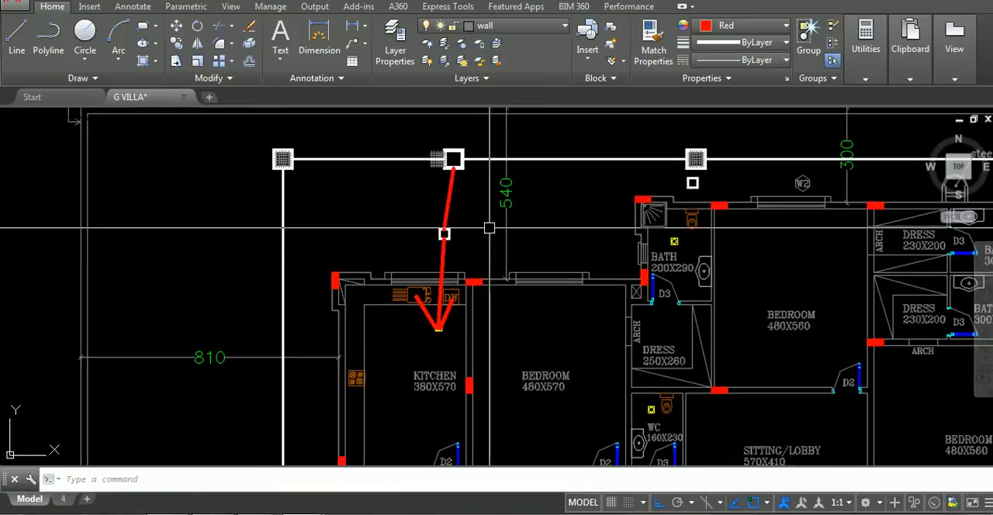
Draw a line from the 160X230 WC's basin to its floor drain and move its upper end onto the drain circle
type("l")
key("Return")
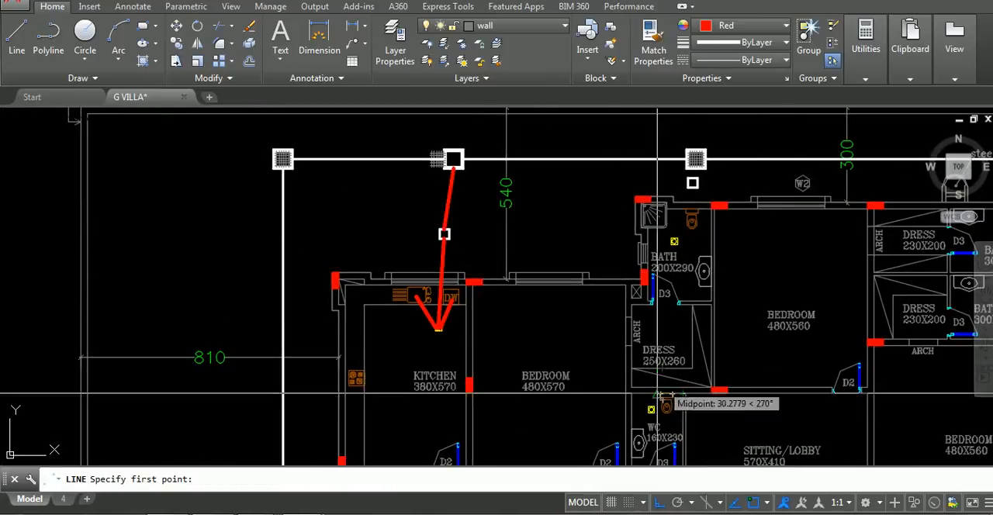
key("F8")
scroll(652, 424, "up", 5)
scroll(652, 424, "down", 2)
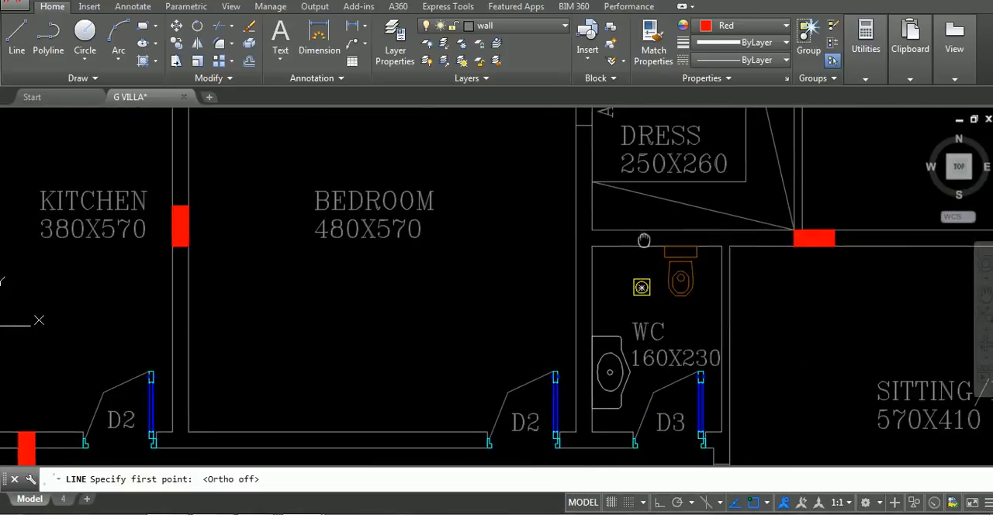
left_click(625, 370)
left_click(643, 286)
key("Return")
scroll(643, 286, "up", 4)
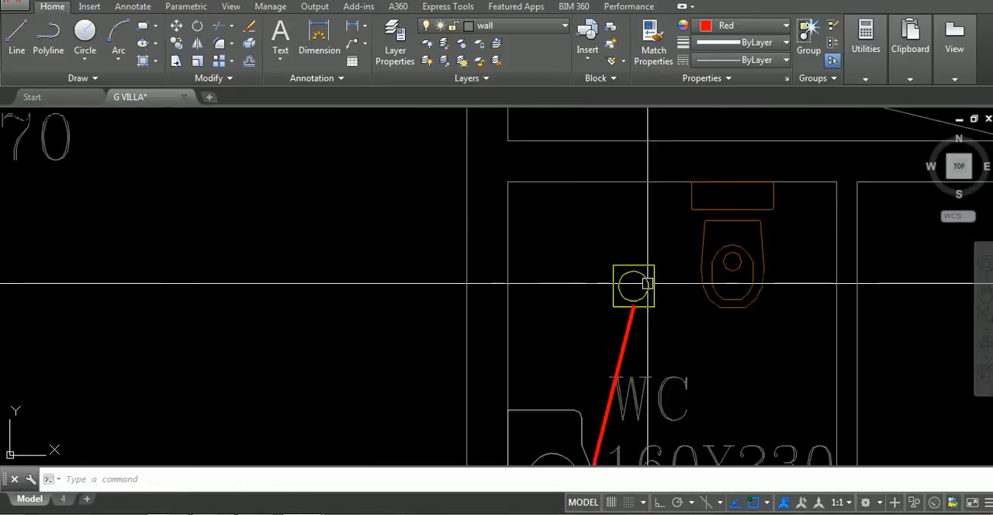
left_click(625, 341)
left_click(612, 339)
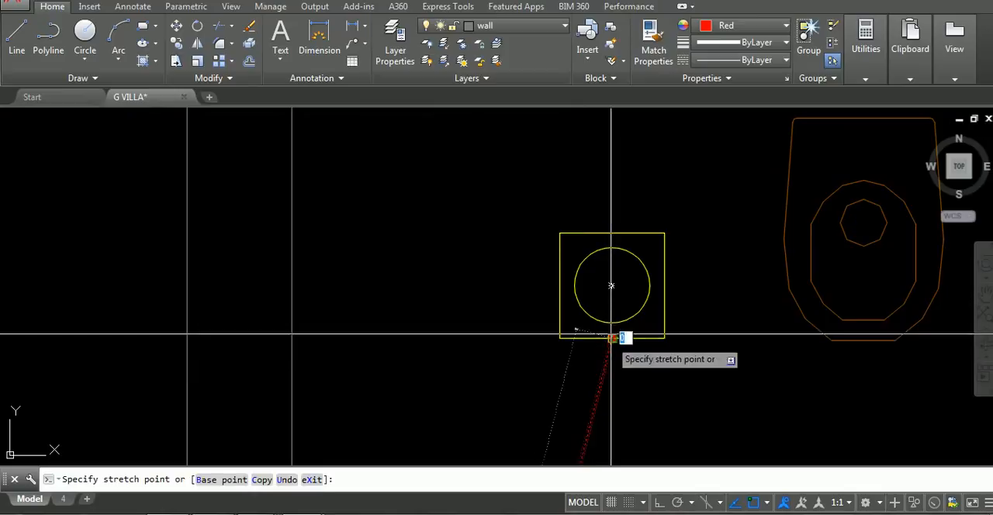
Draw a line from the centre of the 160X230 WC's floor drain to the small chamber above the 200X290 bath
type("l")
key("Return")
left_click(612, 285)
scroll(666, 229, "down", 5)
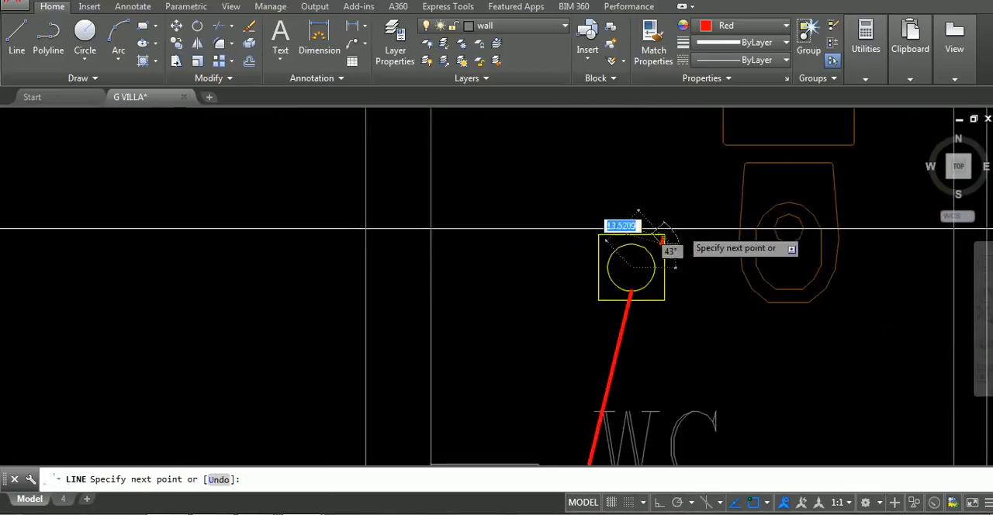
scroll(648, 217, "up", 3)
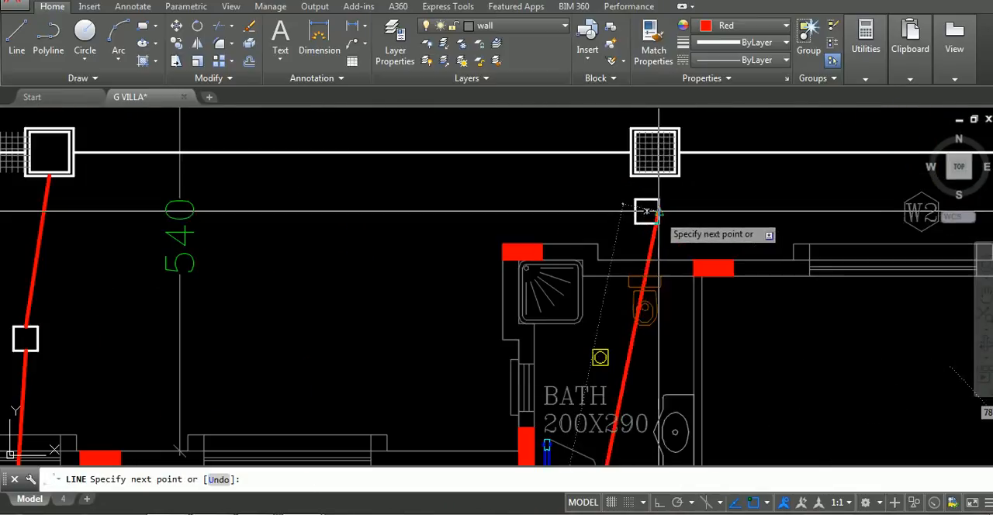
left_click(649, 217)
key("Return")
key("Return")
Draw a line from the 200X290 bath's basin to the floor drain in the same bath
scroll(644, 306, "up", 5)
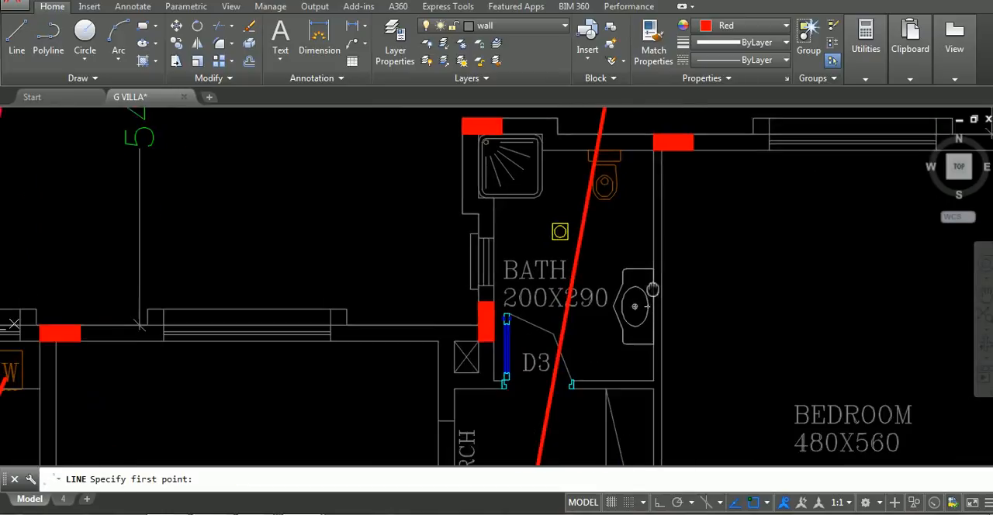
left_click(627, 289)
middle_click_drag(546, 194, 581, 343)
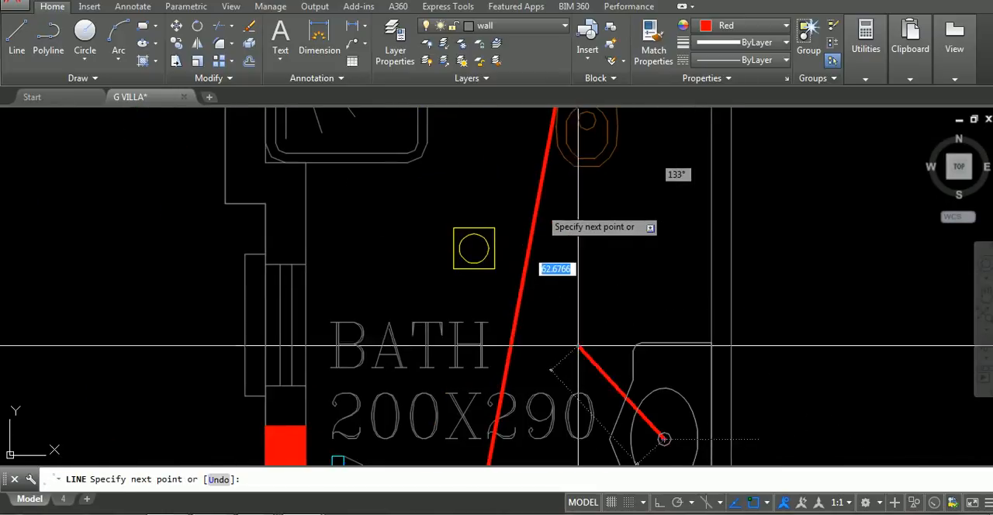
left_click(473, 248)
key("Return")
middle_click_drag(473, 248, 564, 332)
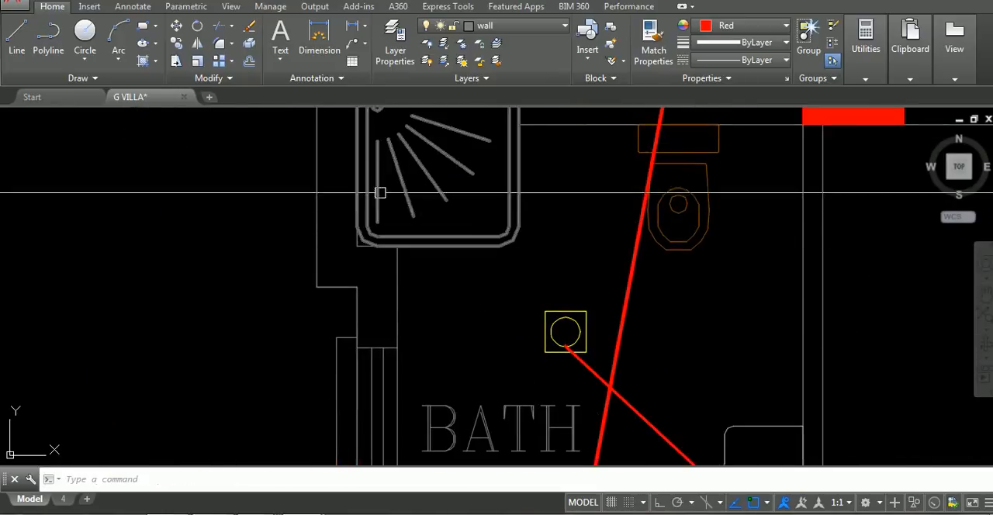
Draw lines from the 200X290 bath's shower to its floor drain and from the drain to the bottom of the small chamber
key("Return")
left_click(398, 125)
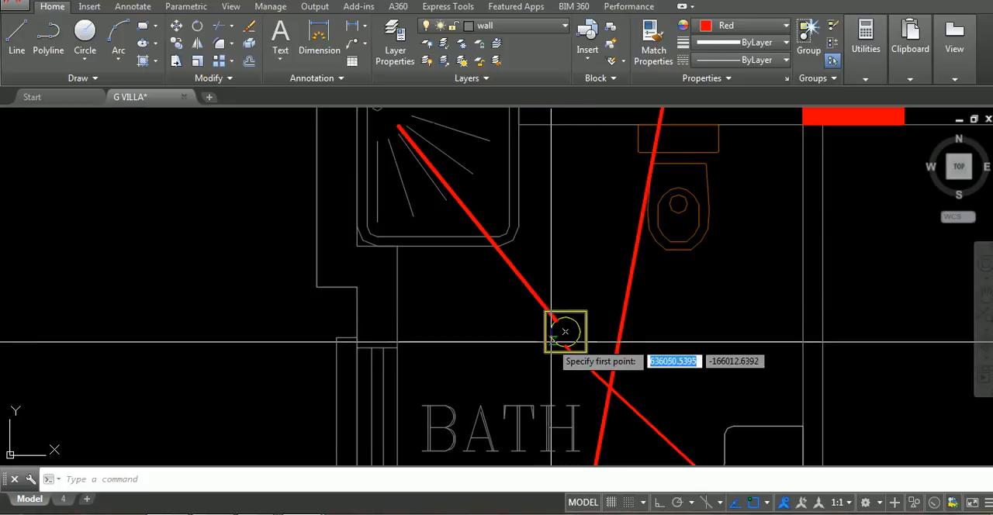
scroll(566, 263, "down", 3)
scroll(570, 317, "up", 5)
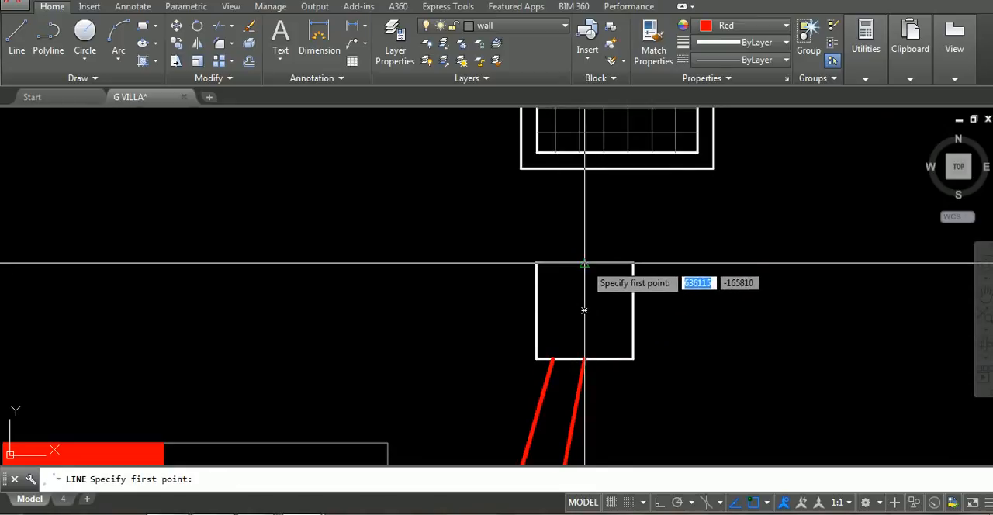
Draw a line from the top midpoint of the small chamber above the 200X290 bath to the manhole
left_click(584, 263)
left_click(584, 160)
key("Return")
key("Return")
Draw a line from the basin of the upper 300X200 bath to its floor drain
scroll(644, 232, "down", 8)
middle_click_drag(644, 233, 365, 208)
middle_click_drag(634, 286, 367, 189)
scroll(596, 246, "up", 2)
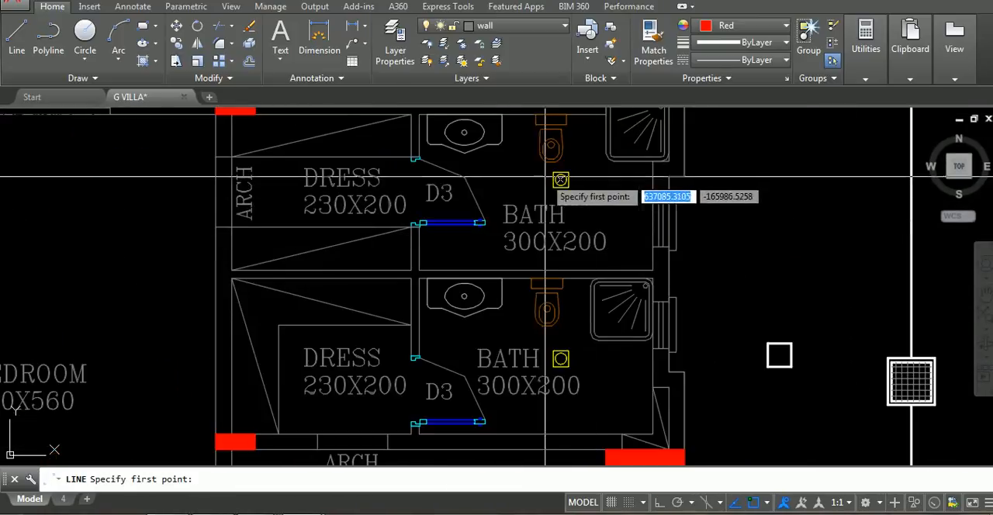
middle_click_drag(644, 137, 642, 215)
scroll(597, 217, "up", 2)
left_click(381, 207)
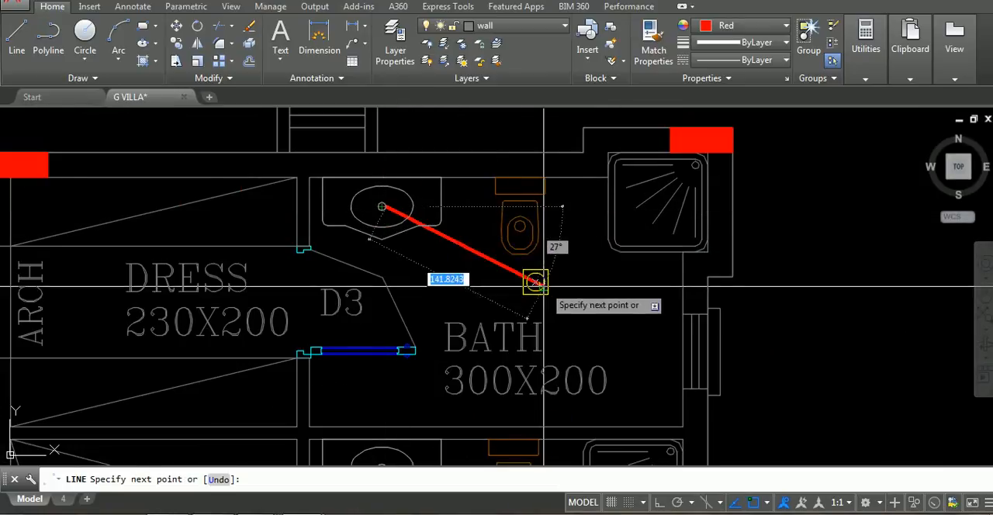
left_click(535, 281)
key("Return")
key("Return")
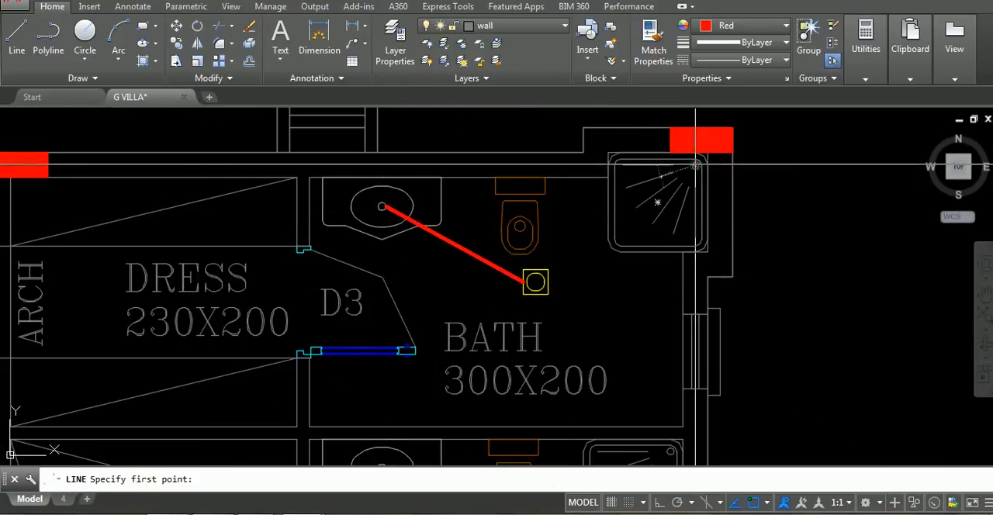
Draw a line from the shower outlet of the upper 300X200 bath to its floor drain
left_click(695, 165)
left_click(542, 277)
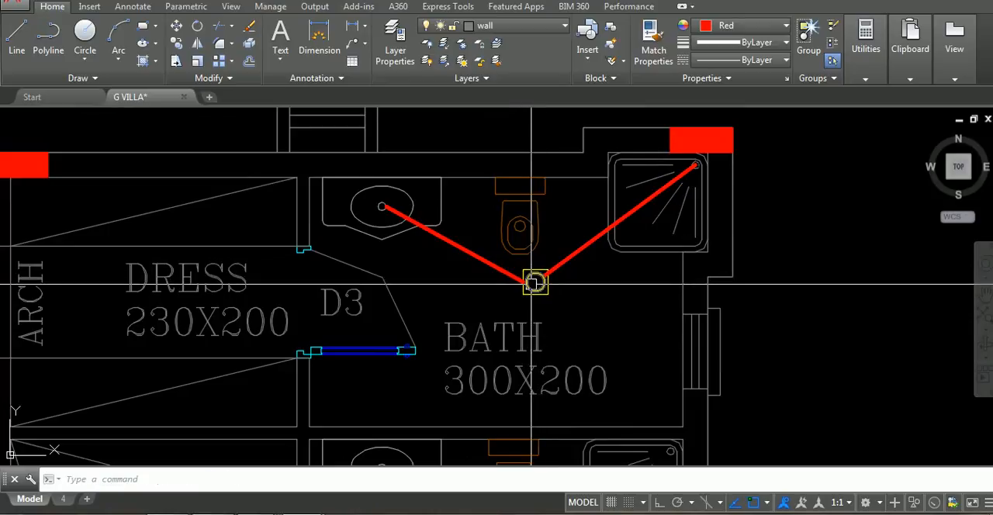
Draw a line from the upper 300X200 bath's floor drain to the small chamber outside the east wall
left_click(535, 281)
scroll(535, 281, "down", 2)
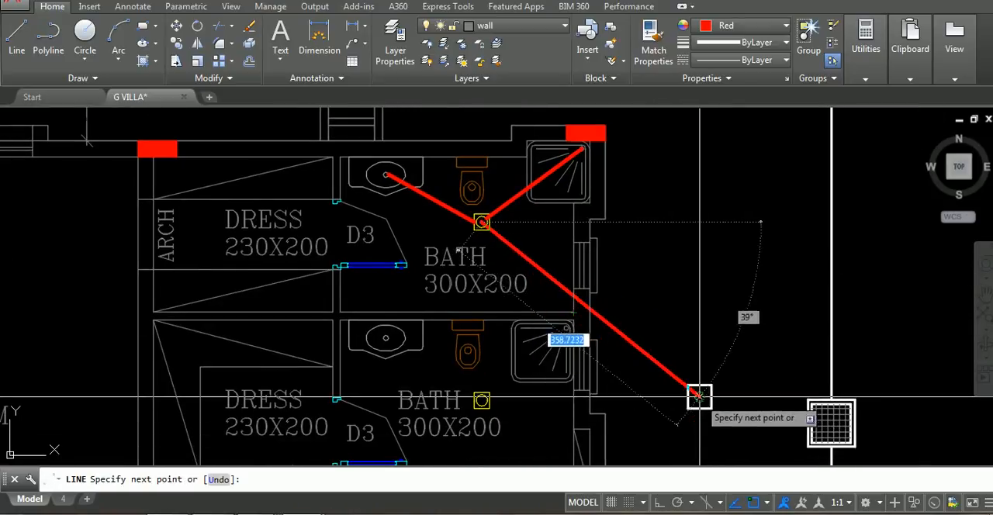
left_click(699, 396)
key("Return")
key("Return")
Draw a line from the basin of the lower 300X200 bath to its floor drain
scroll(403, 271, "up", 5)
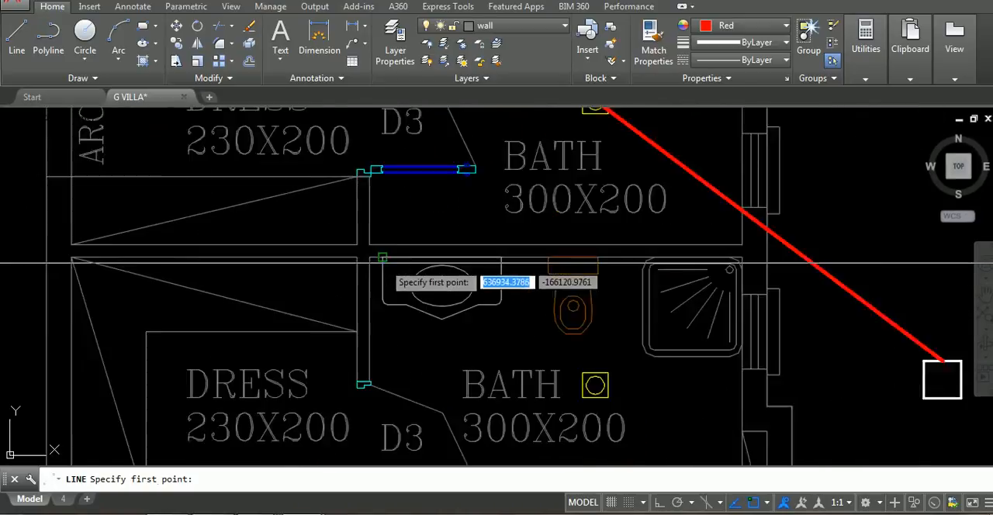
left_click(473, 300)
scroll(665, 377, "down", 2)
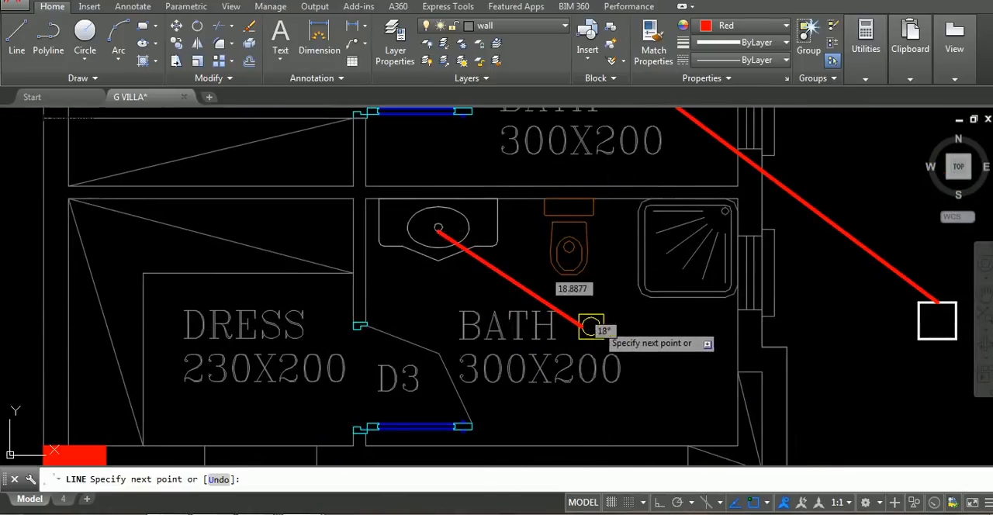
key("Return")
key("Return")
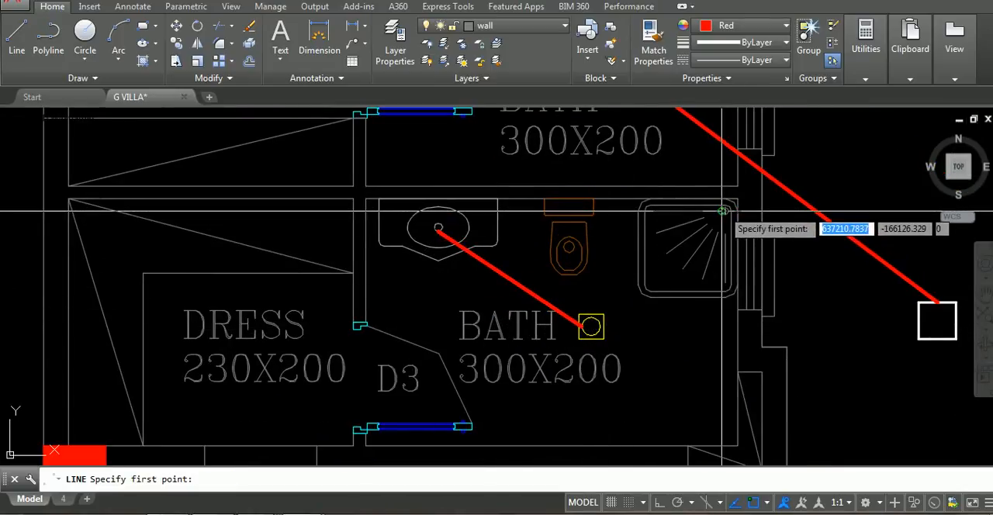
Draw a line from the shower outlet of the lower 300X200 bath to its floor drain
left_click(724, 211)
left_click(591, 325)
key("Return")
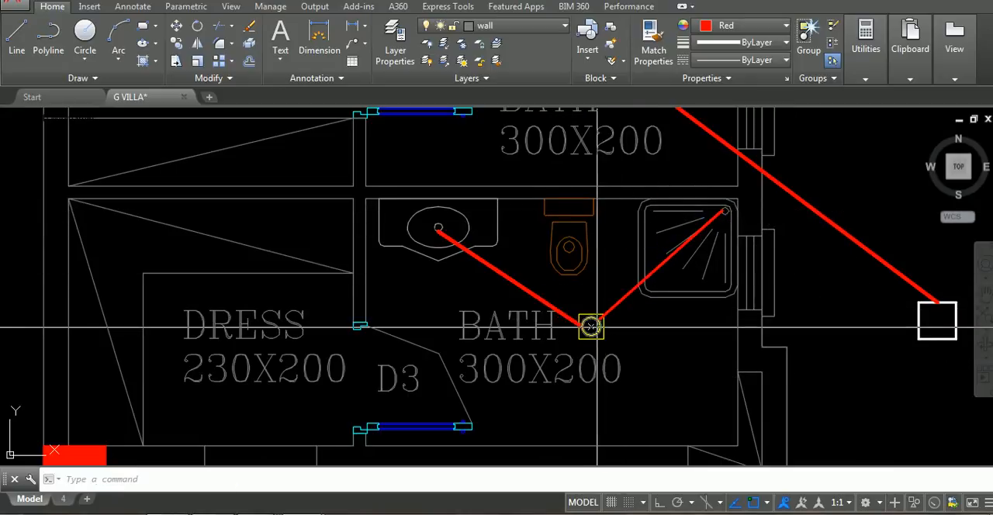
Draw a line from the lower 300X200 bath's floor drain to the small chamber and move its end along the chamber's west edge
key("Return")
left_click(591, 326)
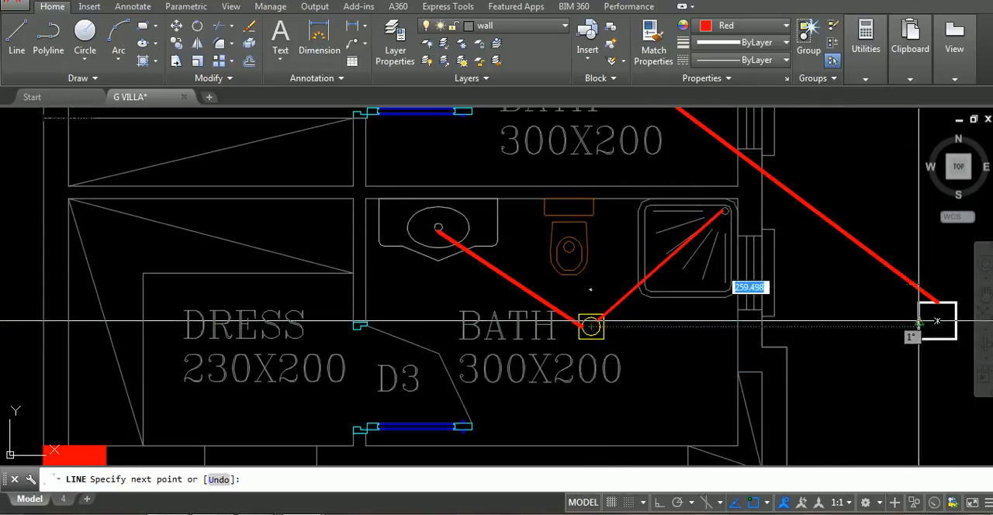
left_click(919, 321)
key("Return")
middle_click_drag(819, 338, 586, 307)
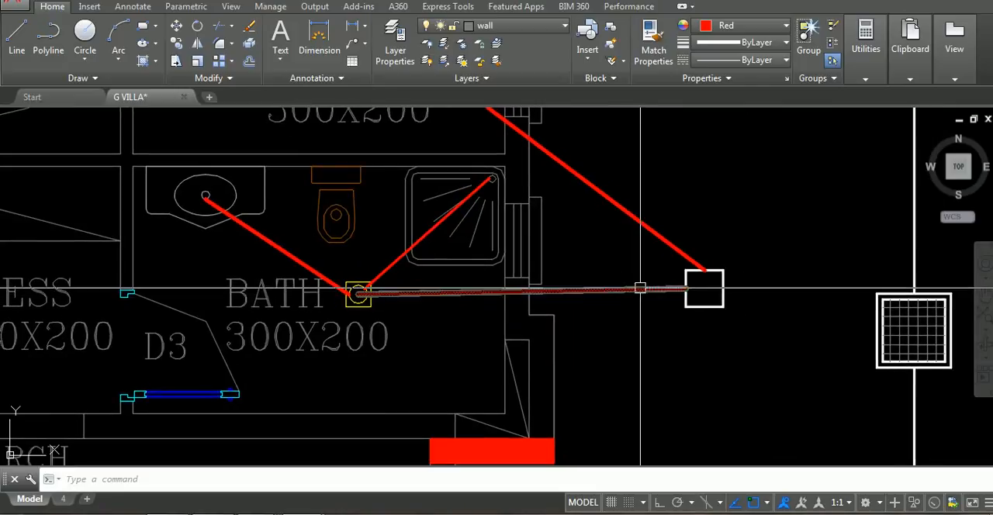
left_click(640, 288)
left_click(686, 289)
left_click(685, 300)
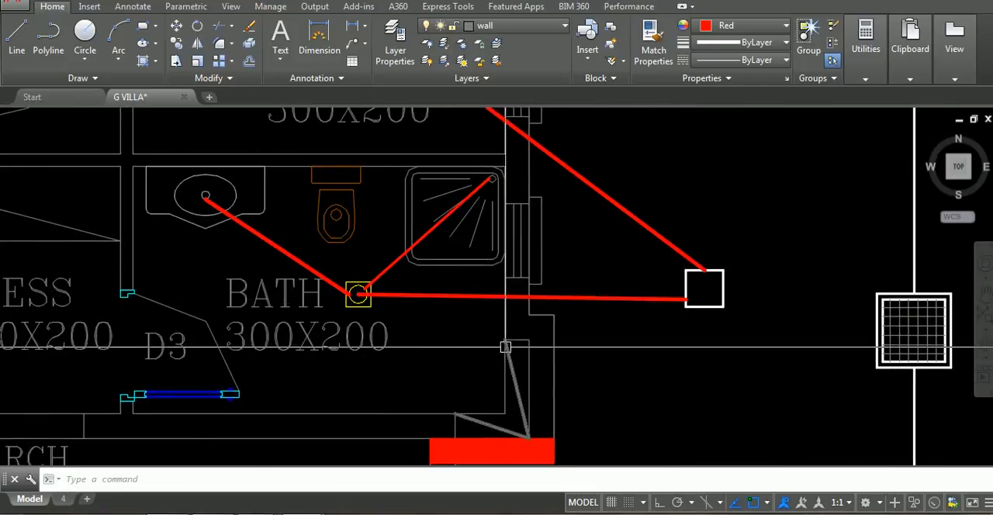
Draw a line from the small chamber outside the 300X200 baths to the manhole east of it
scroll(506, 347, "down", 4)
middle_click_drag(508, 346, 749, 289)
scroll(827, 284, "up", 2)
middle_click_drag(827, 284, 632, 249)
key("Return")
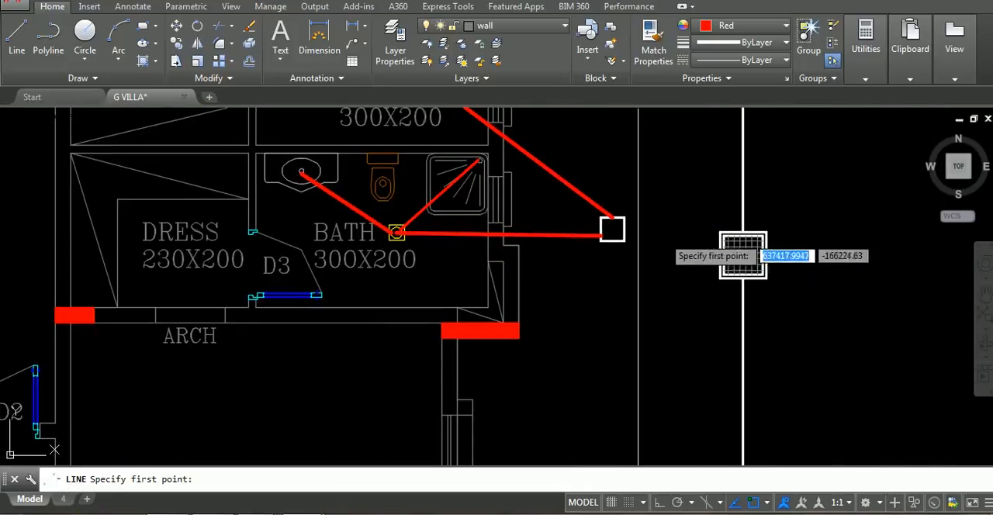
scroll(620, 225, "up", 4)
left_click(624, 228)
left_click(719, 254)
key("Return")
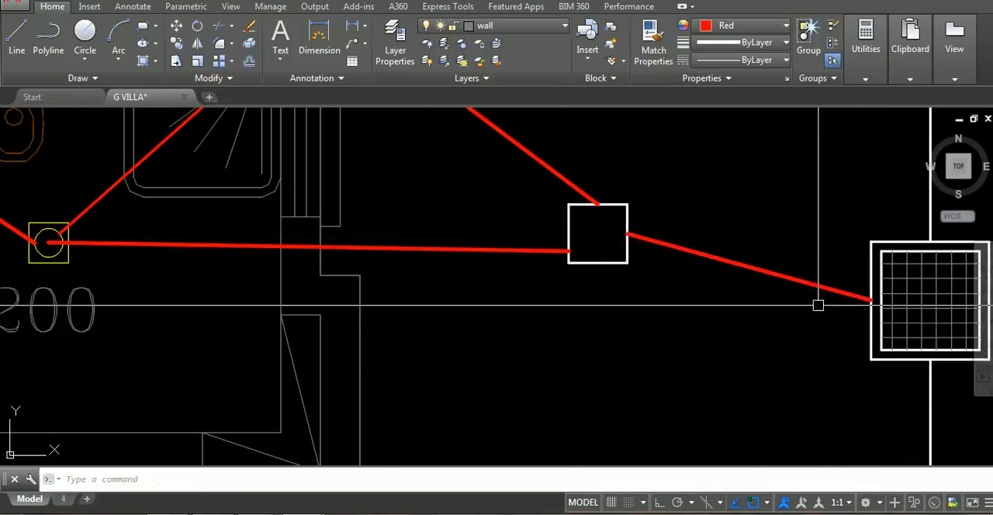
Draw a line from the basin of the 330X310 bath to its floor drain
scroll(819, 305, "down", 5)
middle_click_drag(812, 297, 787, 280)
middle_click_drag(765, 417, 706, 274)
scroll(707, 273, "up", 3)
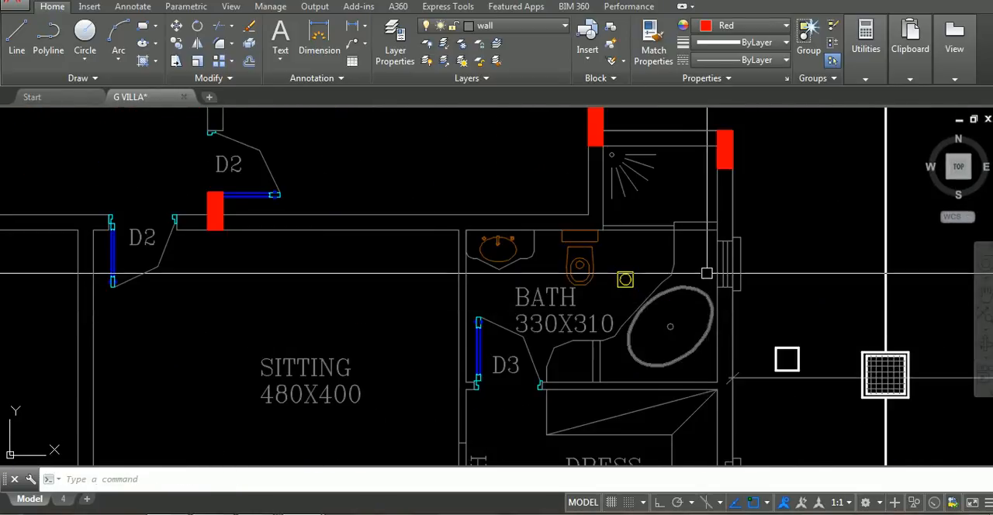
key("Return")
scroll(631, 272, "up", 4)
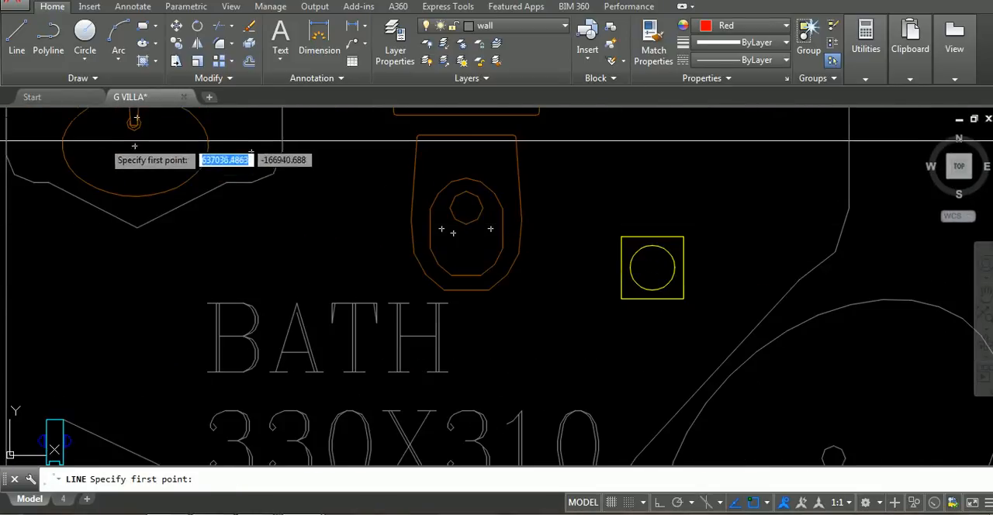
left_click(121, 144)
key("Escape")
key("Return")
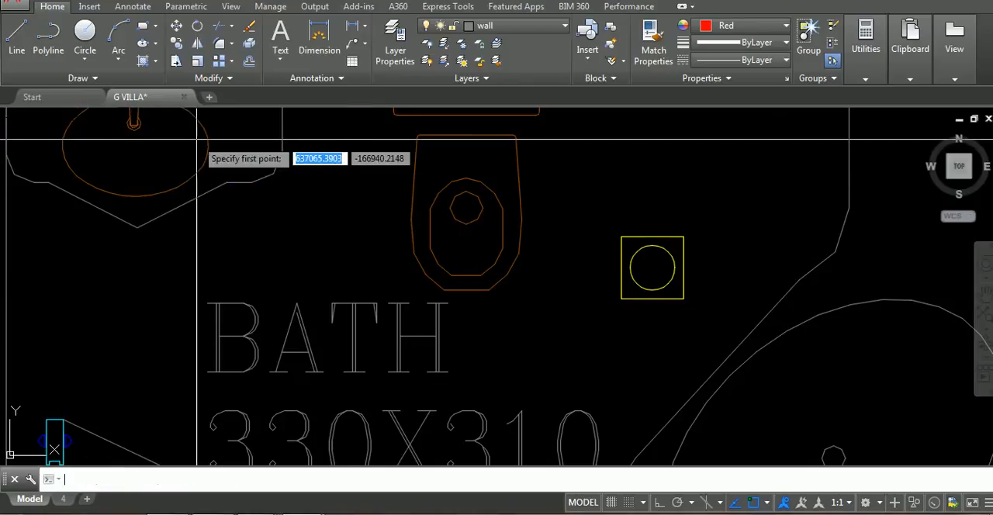
left_click(134, 146)
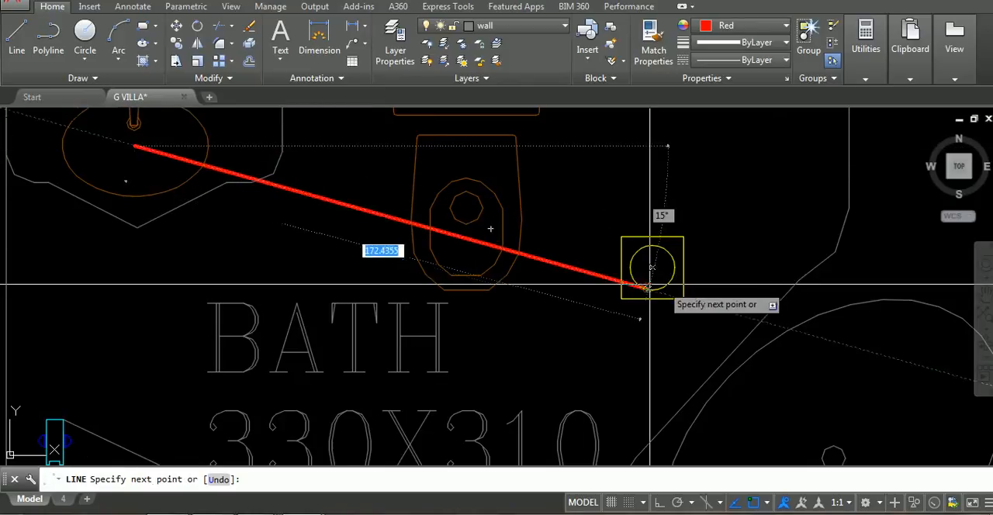
left_click(637, 266)
key("Escape")
Draw a line from the 330X310 bath's floor drain to the bathtub outlet
key("Return")
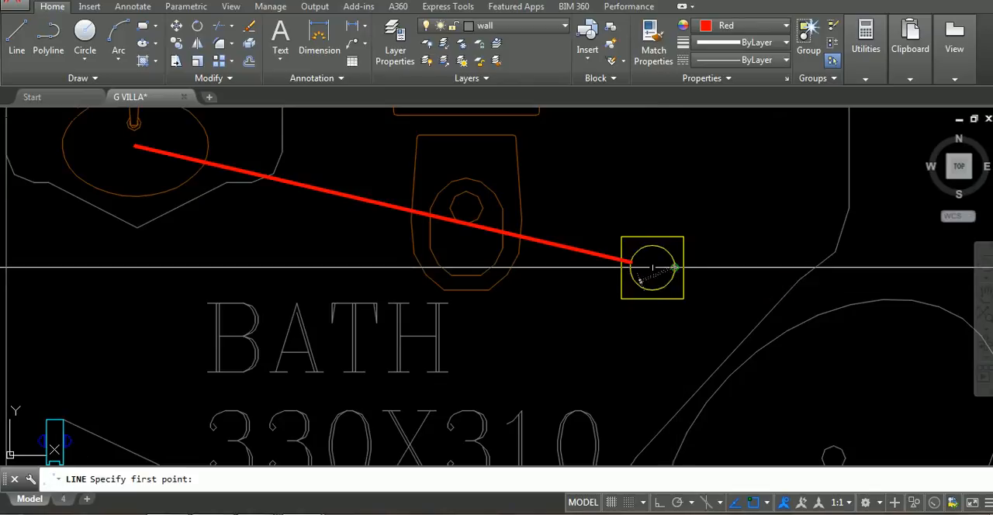
left_click(636, 266)
scroll(793, 315, "down", 4)
scroll(796, 319, "down", 4)
scroll(490, 247, "up", 4)
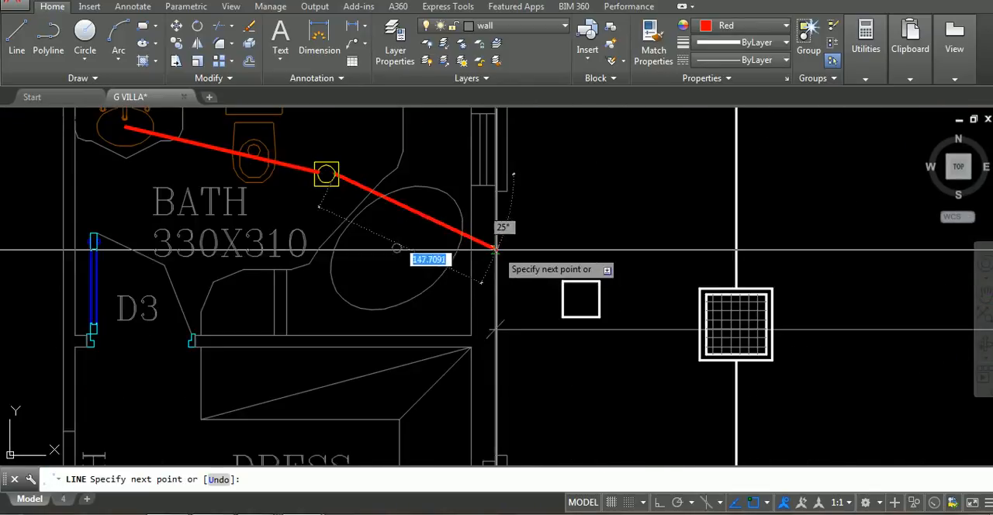
left_click(396, 247)
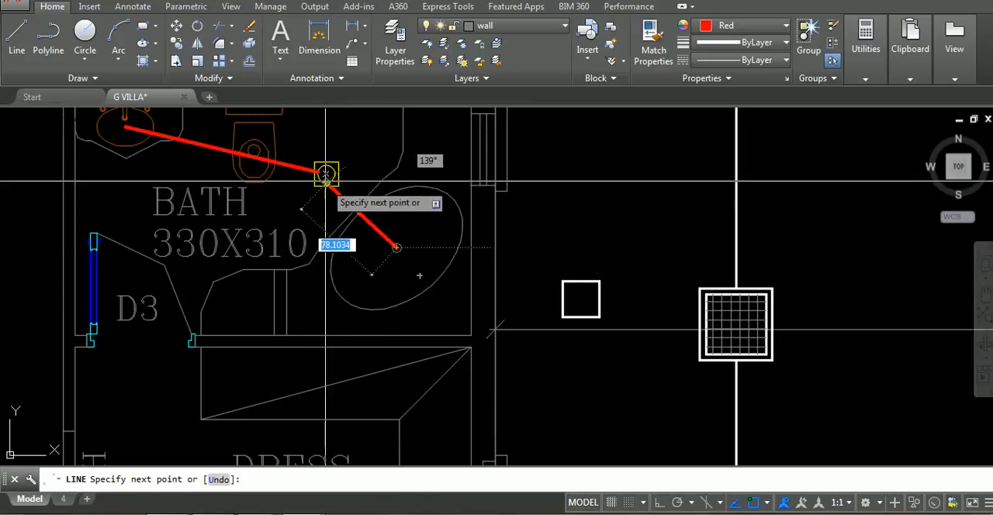
Draw lines from the 330X310 bath's floor drain to the small chamber outside and from that chamber to the manhole
left_click(326, 174)
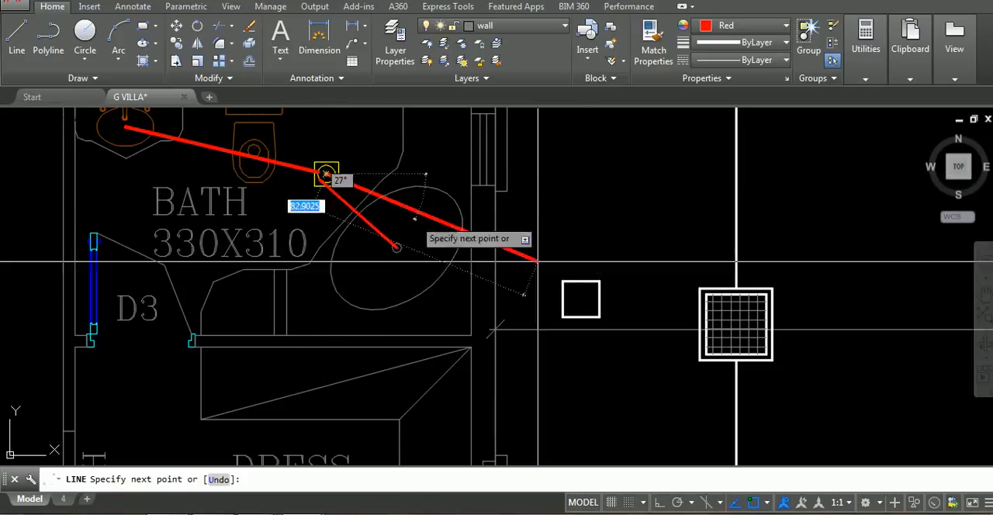
left_click(581, 299)
key("Return")
key("Return")
left_click(580, 300)
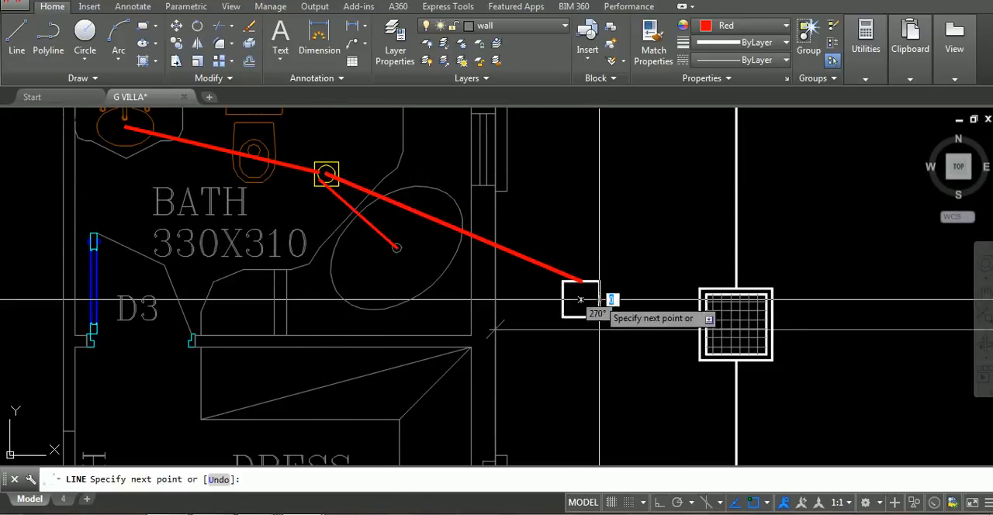
left_click(700, 299)
key("Return")
Draw a line from the shower outlet of the 330X310 bath to its floor drain
scroll(576, 314, "down", 2)
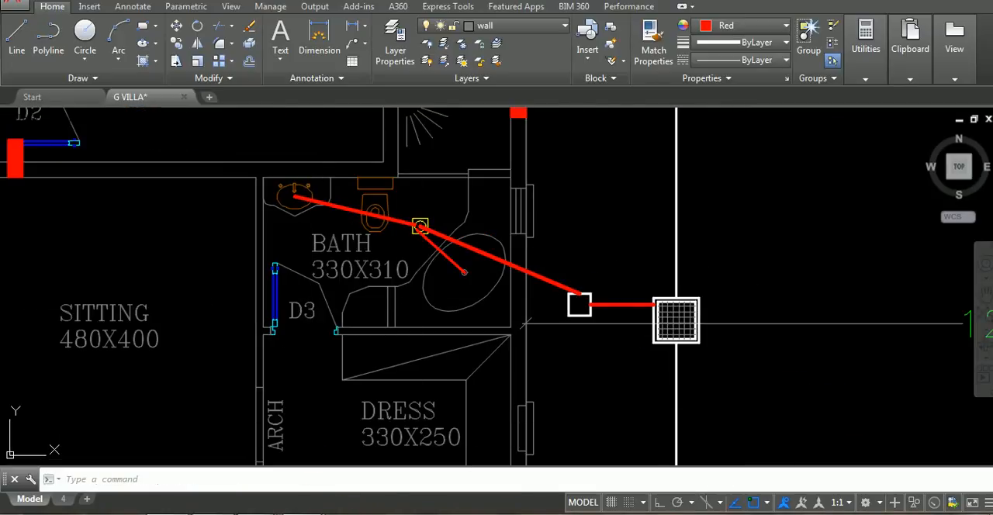
scroll(600, 230, "down", 2)
middle_click_drag(599, 231, 671, 404)
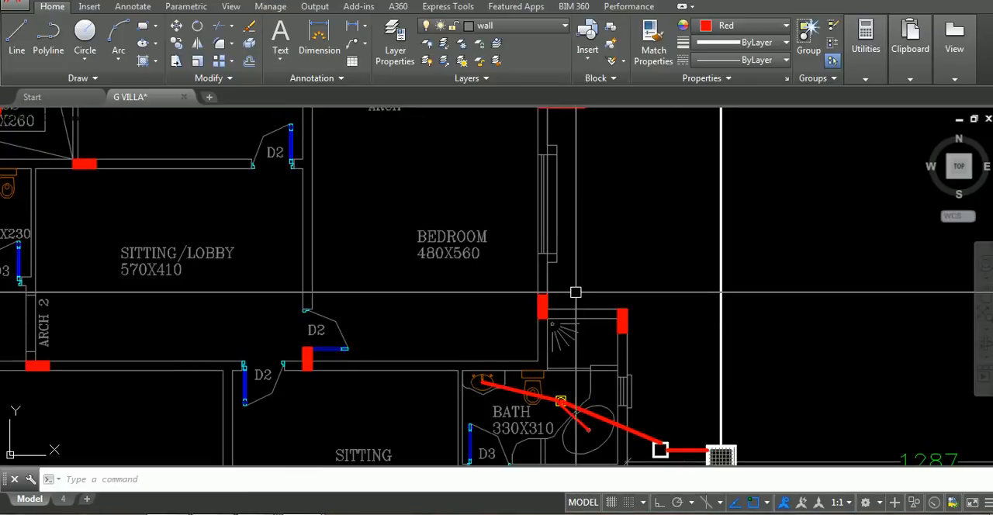
middle_click_drag(583, 334, 620, 334)
type("l")
key("Return")
scroll(595, 348, "up", 4)
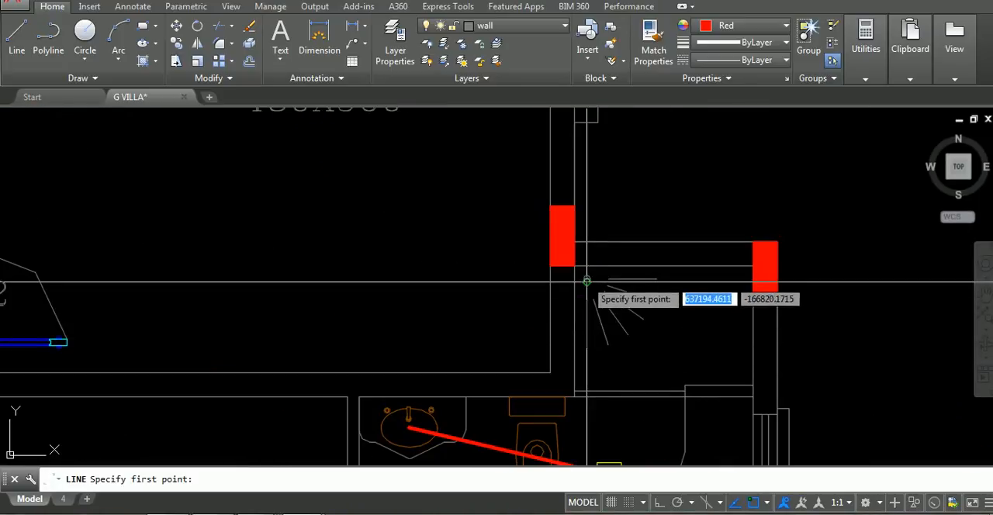
left_click(586, 280)
middle_click_drag(590, 376, 676, 252)
left_click(694, 348)
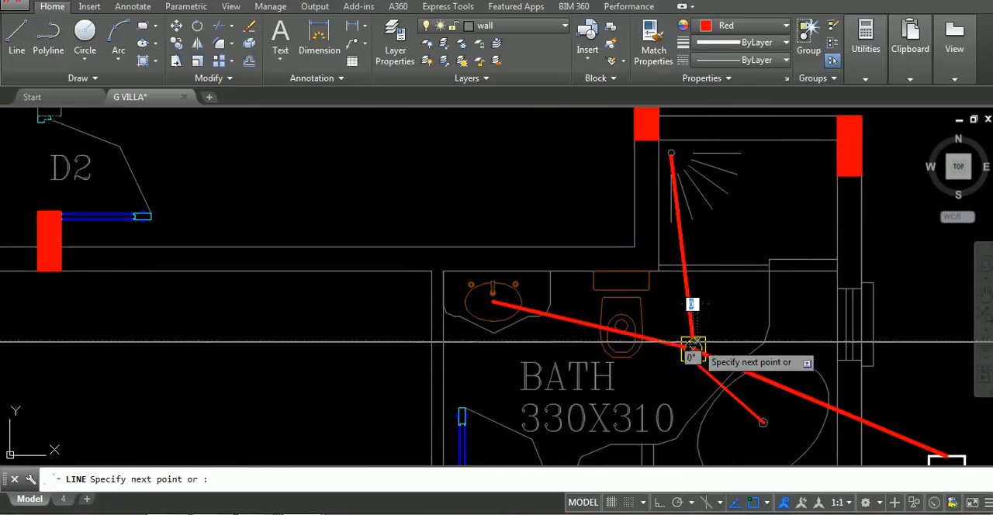
key("Return")
Match the red pipe lines of the kitchen and baths to the green pipe lines of the wash and WC area
scroll(727, 267, "down", 4)
middle_click_drag(727, 268, 652, 342)
middle_click_drag(798, 431, 809, 427)
scroll(743, 285, "up", 4)
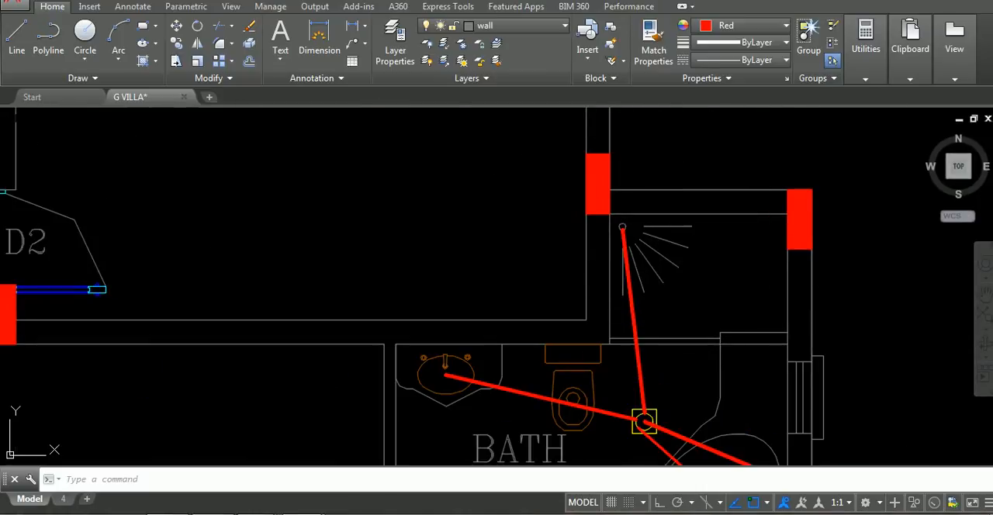
scroll(657, 245, "down", 8)
middle_click_drag(640, 169, 646, 244)
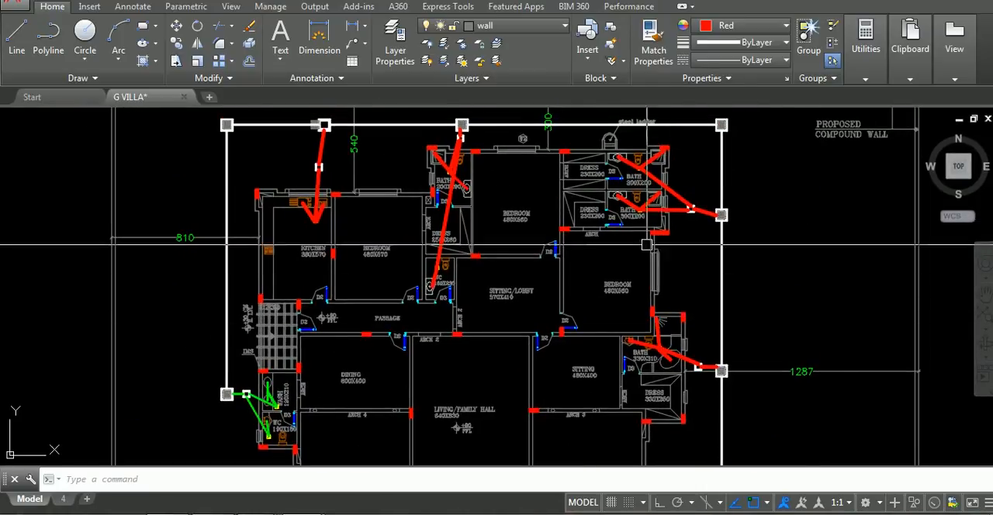
scroll(362, 394, "down", 2)
middle_click_drag(361, 394, 576, 269)
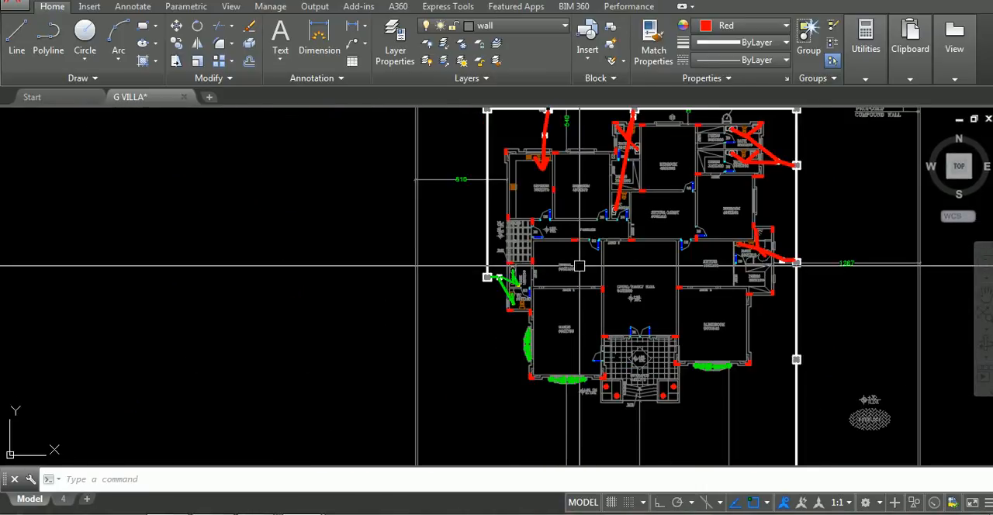
type("ma")
key("Return")
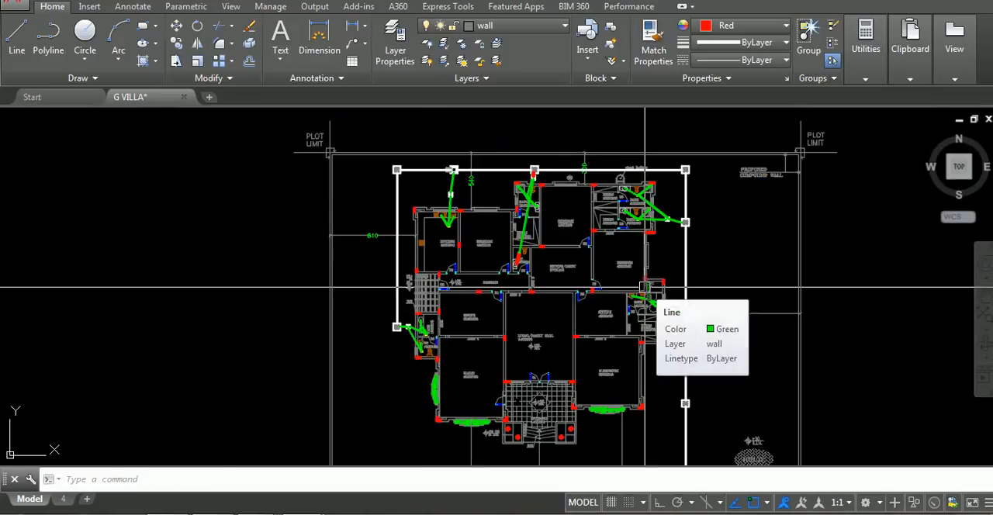
Match the red basin line in the 160X230 WC to the green pipe line above its floor drain
middle_click_drag(547, 258, 533, 269)
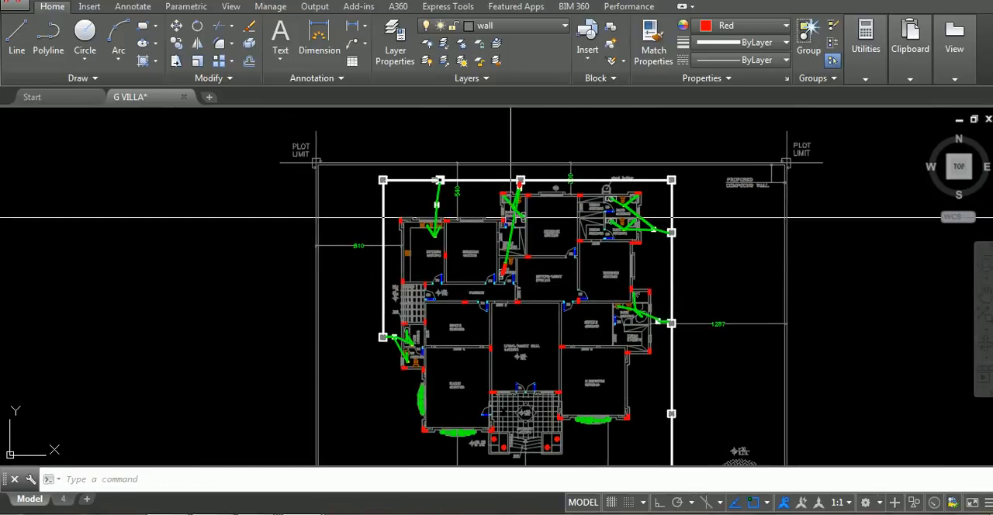
scroll(466, 390, "up", 5)
middle_click_drag(466, 390, 532, 413)
scroll(574, 349, "down", 5)
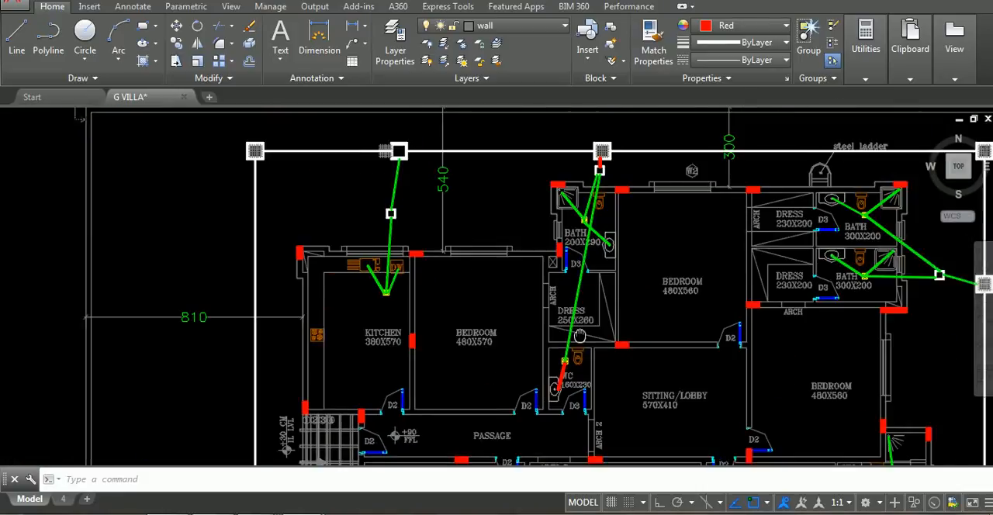
type("M")
key("Escape")
scroll(579, 328, "up", 5)
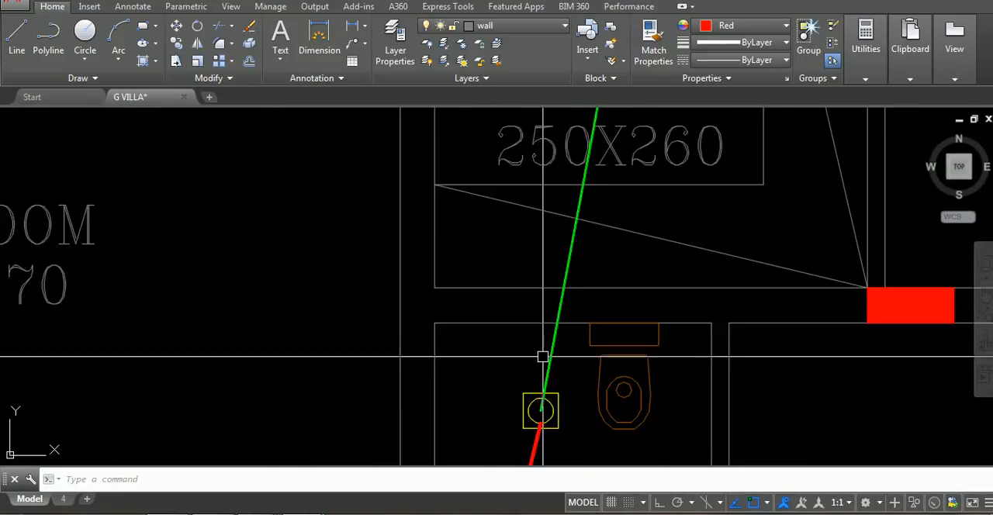
type("MA")
key("Return")
left_click(547, 348)
middle_click_drag(546, 368, 548, 242)
left_click(538, 312)
key("Escape")
scroll(565, 270, "down", 6)
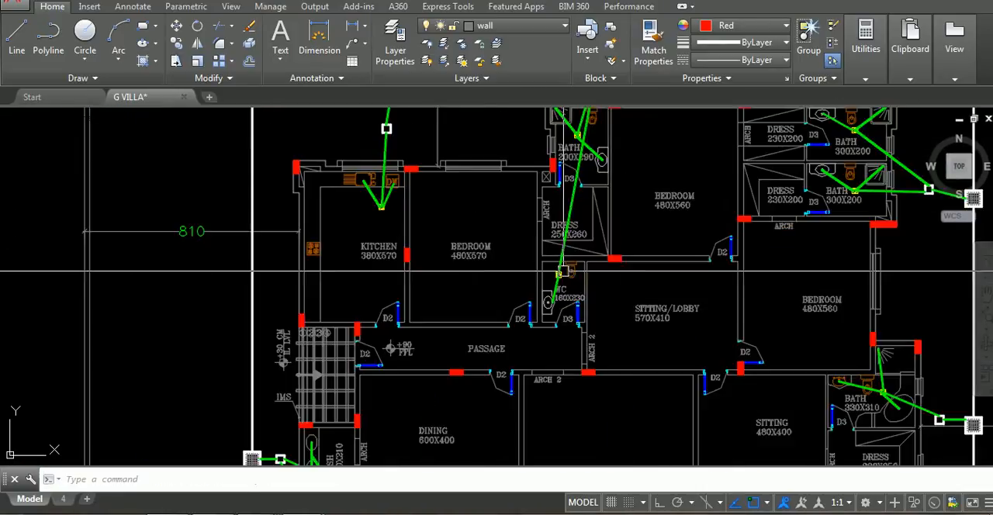
middle_click_drag(586, 137, 587, 235)
scroll(581, 236, "up", 4)
scroll(580, 235, "down", 5)
scroll(578, 306, "up", 1)
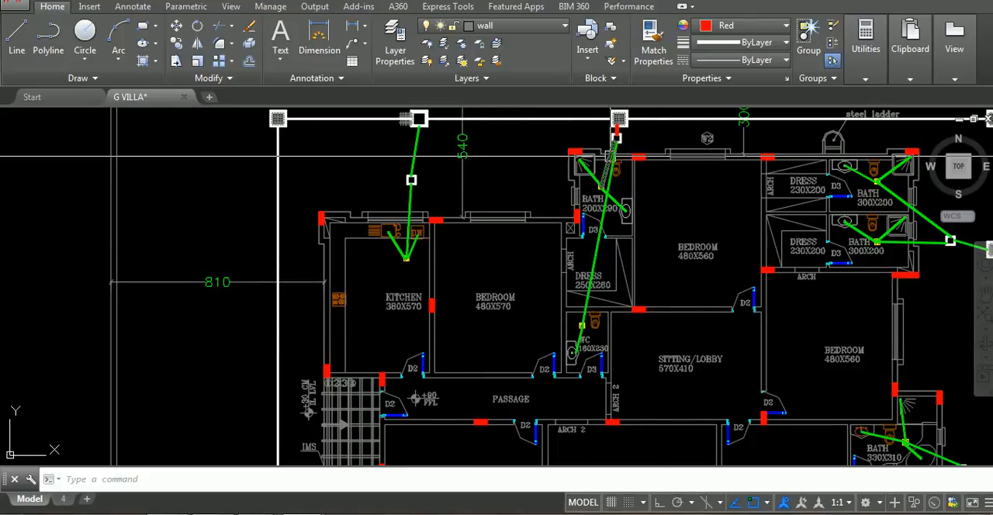
scroll(620, 208, "down", 3)
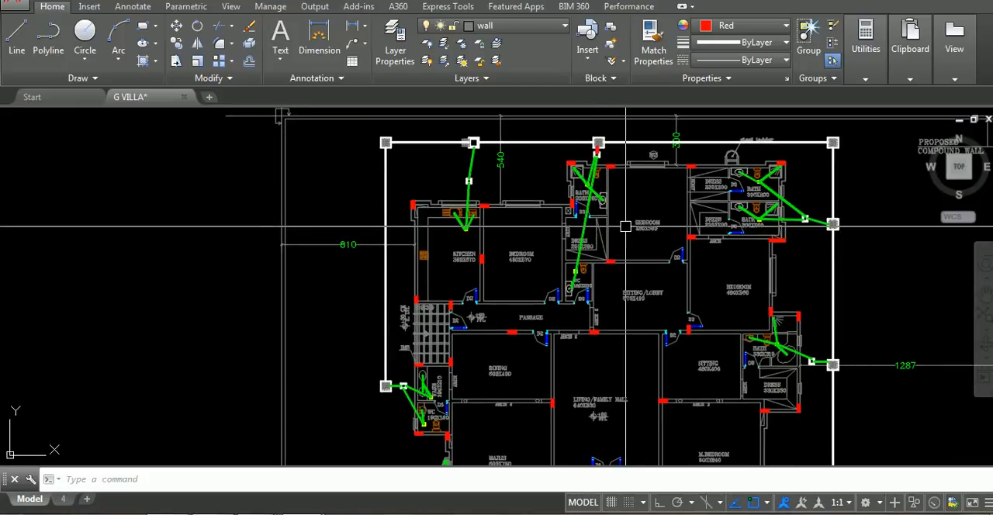
Draw a red line from the toilet of the 190X180 WC to the manhole on the west side
scroll(625, 226, "down", 2)
middle_click_drag(730, 374, 485, 280)
middle_click_drag(420, 281, 808, 336)
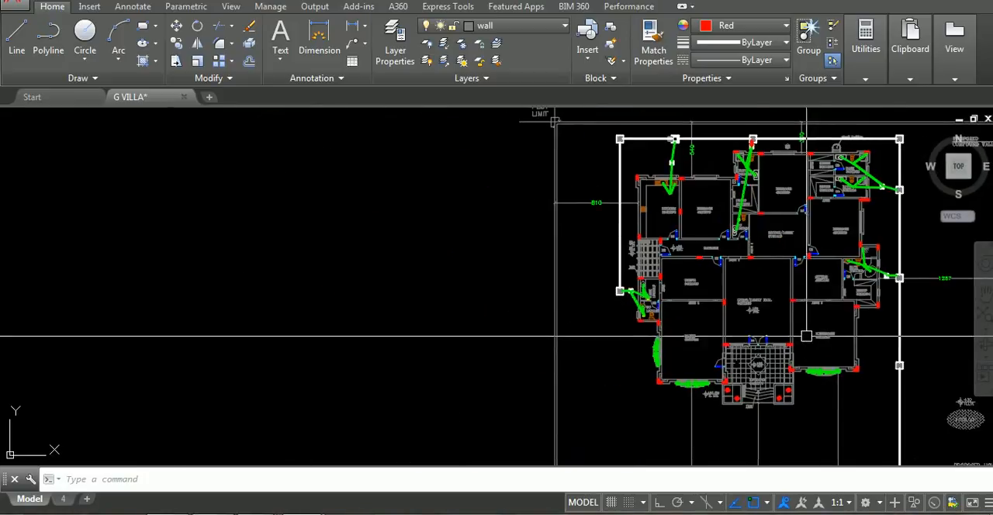
type("l")
key("Return")
scroll(773, 308, "up", 2)
scroll(572, 325, "up", 8)
middle_click_drag(510, 350, 519, 425)
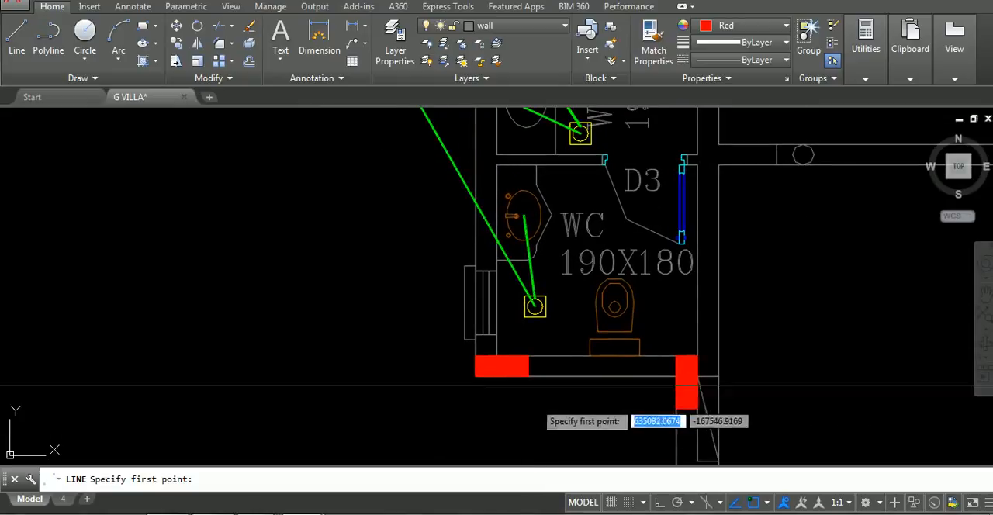
left_click(613, 335)
scroll(535, 337, "down", 3)
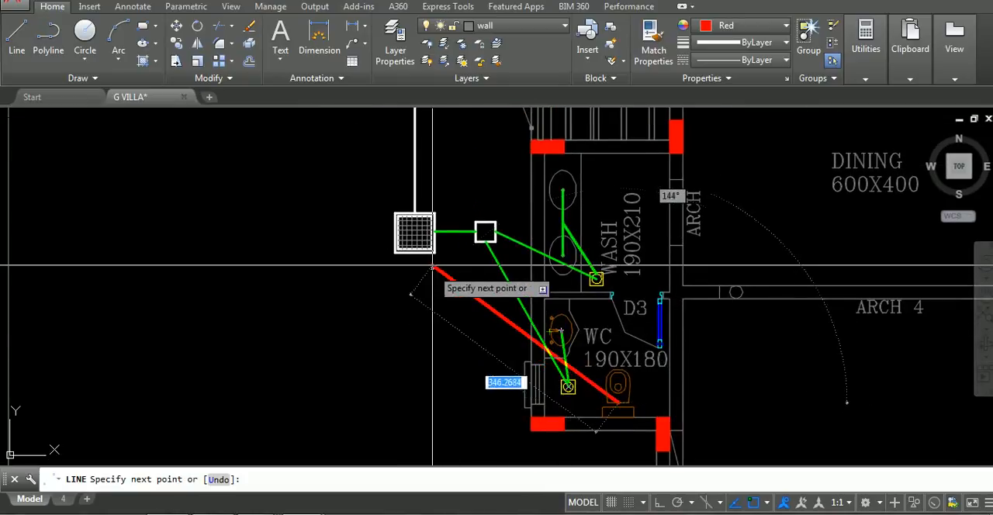
scroll(411, 246, "up", 2)
left_click(412, 247)
key("Escape")
scroll(412, 247, "down", 5)
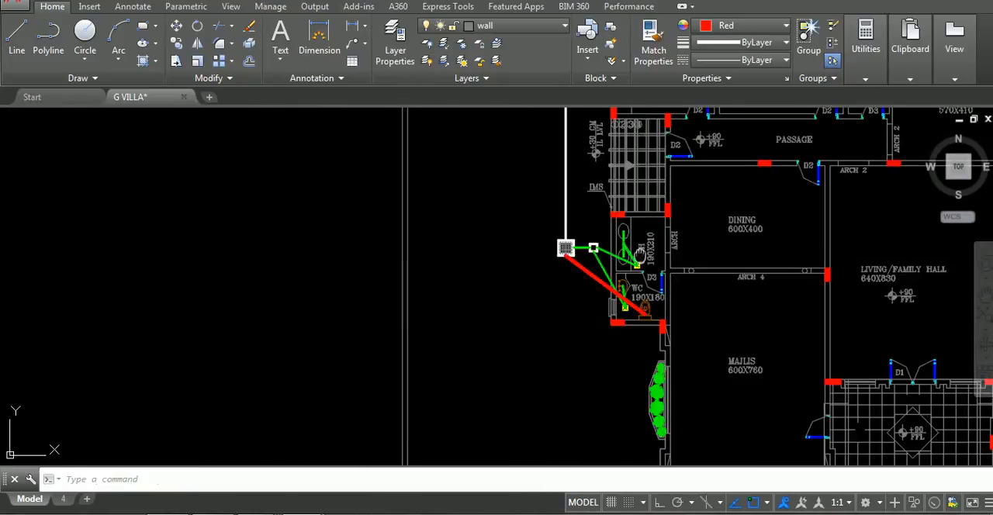
Draw a red line from the toilet of the 200X290 bath to the manhole north of it
middle_click_drag(620, 248, 568, 313)
middle_click_drag(676, 158, 546, 334)
middle_click_drag(546, 265, 550, 307)
scroll(499, 269, "up", 2)
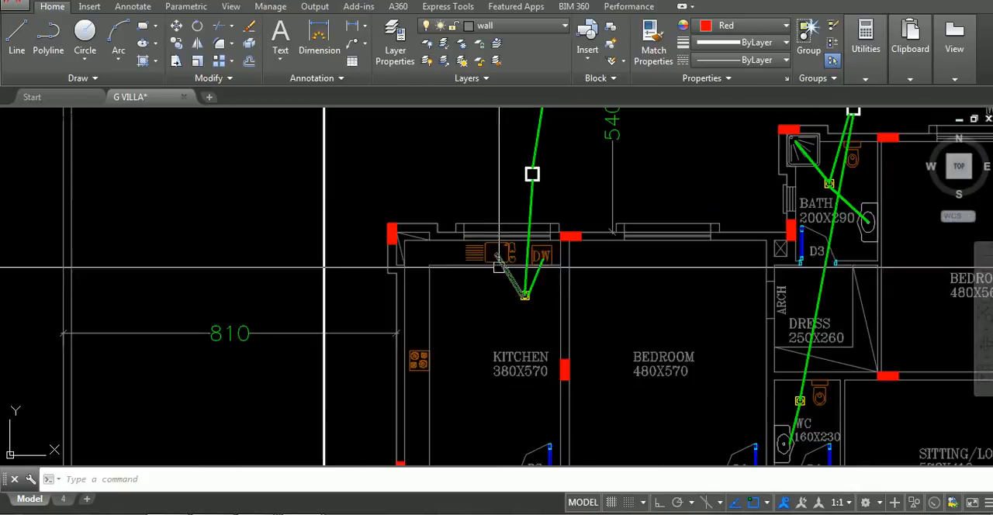
scroll(528, 273, "up", 2)
scroll(527, 275, "down", 4)
middle_click_drag(527, 276, 340, 300)
scroll(555, 219, "up", 2)
scroll(556, 220, "up", 5)
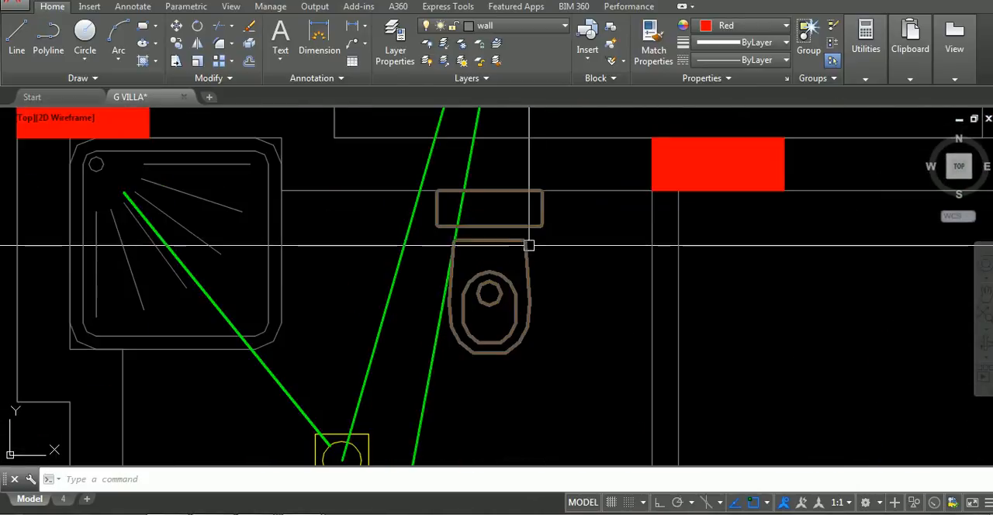
left_click(488, 226)
scroll(504, 209, "down", 2)
middle_click_drag(535, 265, 610, 97)
left_click(571, 192)
key("Return")
Draw a red line from the toilet of the 160X230 WC to the manhole north of the 200X290 bath
scroll(572, 261, "down", 8)
scroll(588, 233, "up", 8)
key("Return")
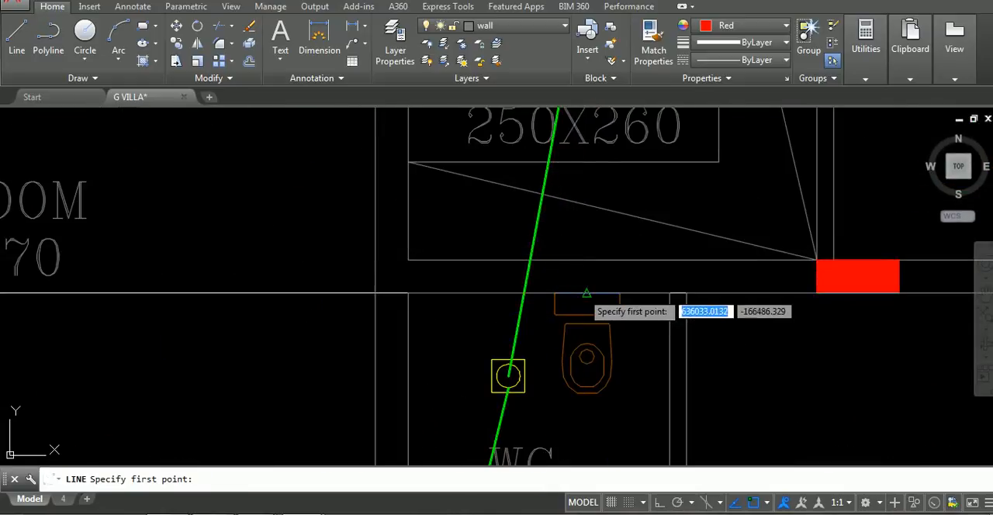
scroll(606, 245, "down", 7)
scroll(603, 202, "up", 9)
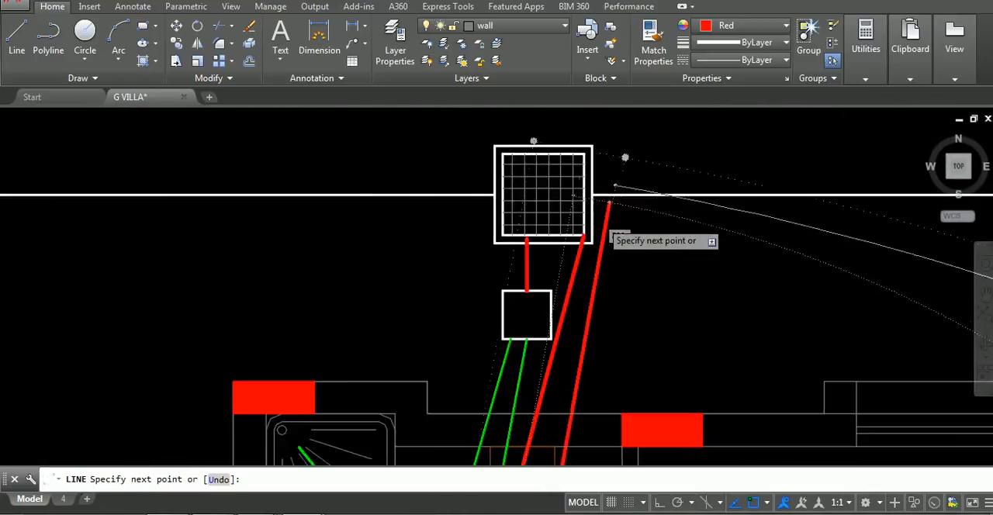
left_click(580, 261)
key("Return")
Draw a red line from the toilet of the northern 300X200 bath to the manhole on the east side
scroll(623, 218, "down", 9)
middle_click_drag(625, 219, 519, 165)
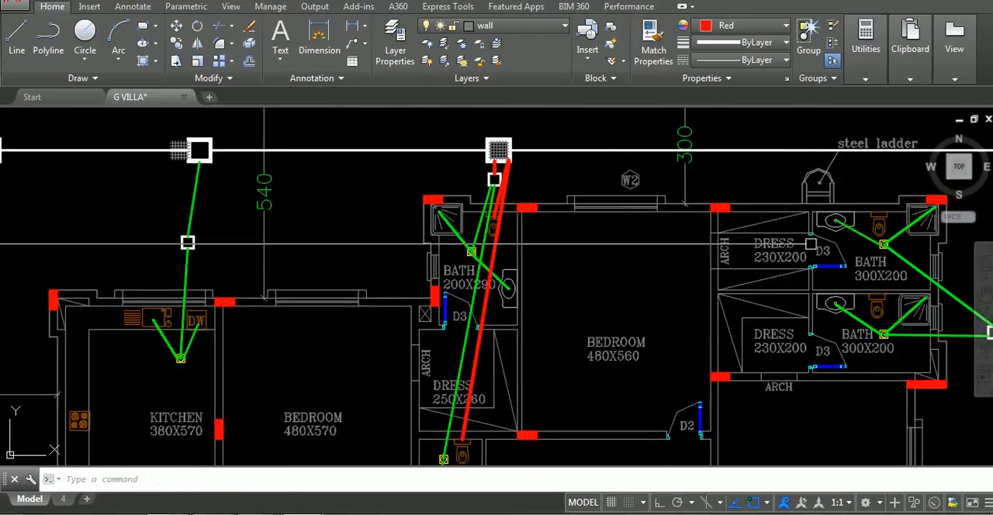
middle_click_drag(826, 240, 421, 197)
scroll(477, 130, "up", 4)
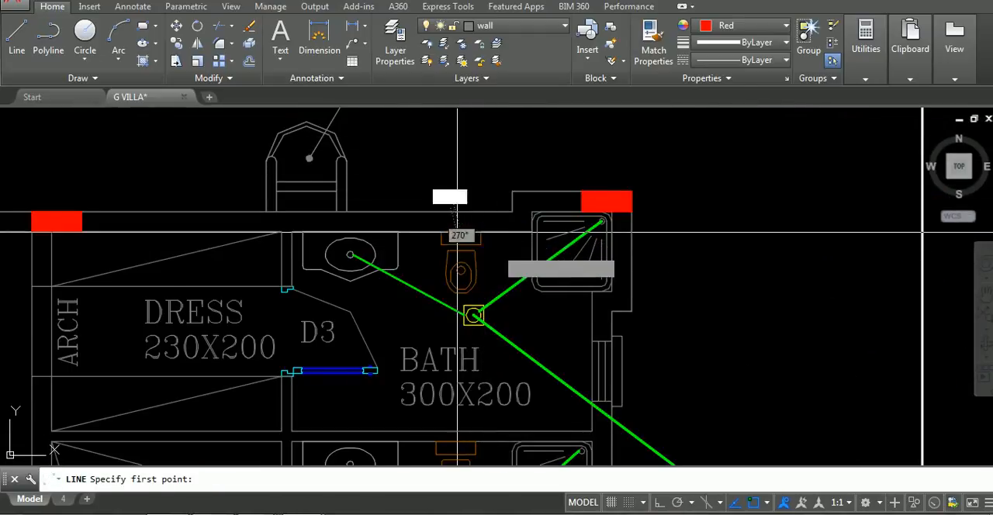
scroll(400, 139, "down", 4)
left_click(539, 297)
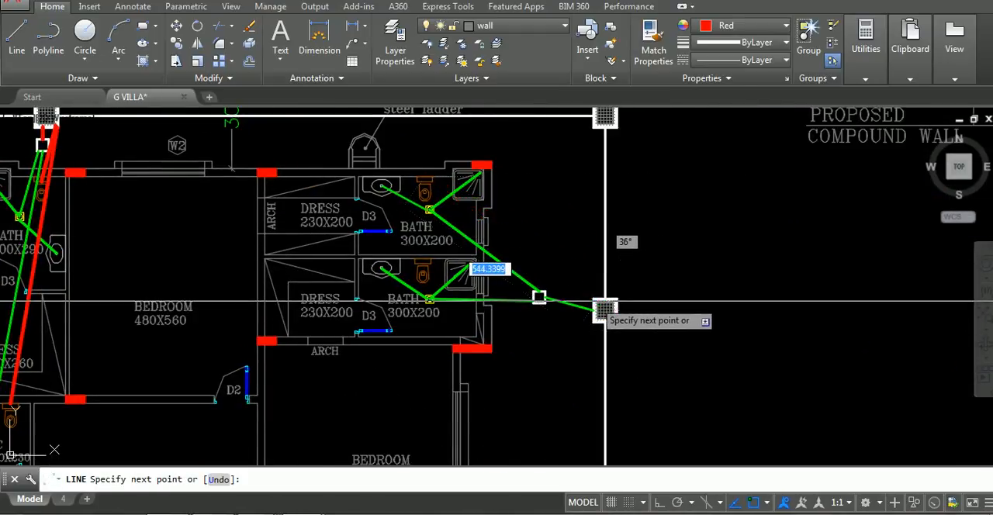
Draw a red line from the toilet of the southern 300X200 bath to the same east manhole
scroll(442, 300, "up", 4)
left_click(400, 220)
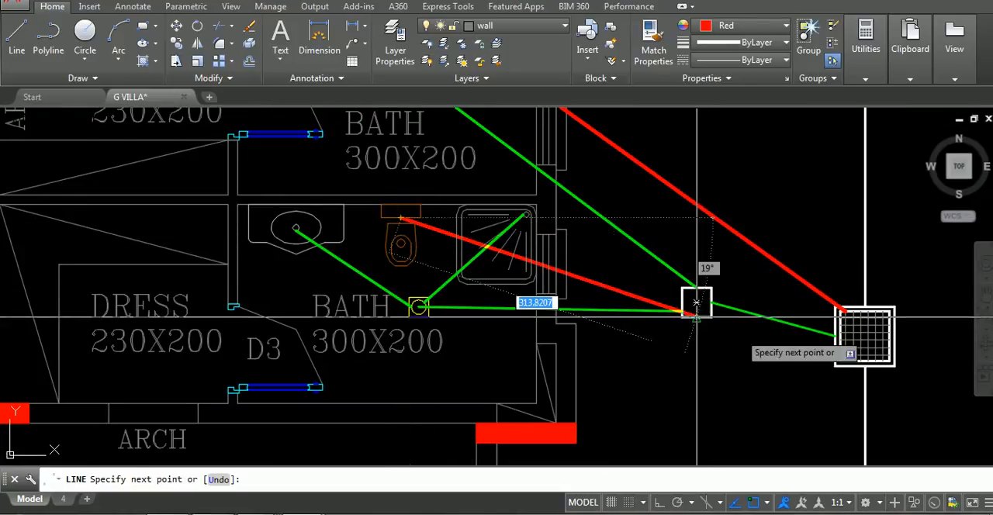
left_click(838, 357)
key("Escape")
Draw a red line from the toilet of the 330X310 bath to the manhole east of it
scroll(788, 372, "down", 6)
middle_click_drag(776, 364, 572, 202)
scroll(643, 303, "down", 4)
scroll(598, 286, "up", 6)
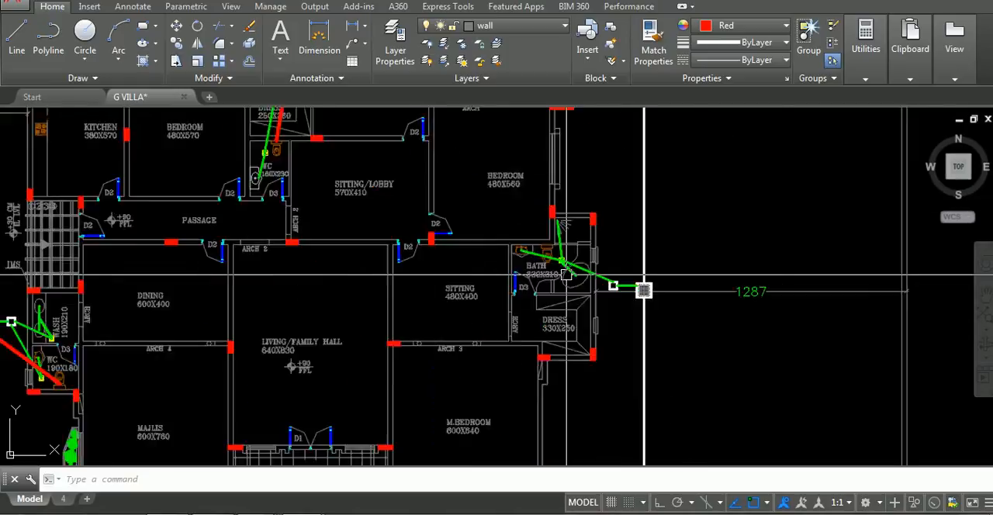
scroll(532, 213, "up", 4)
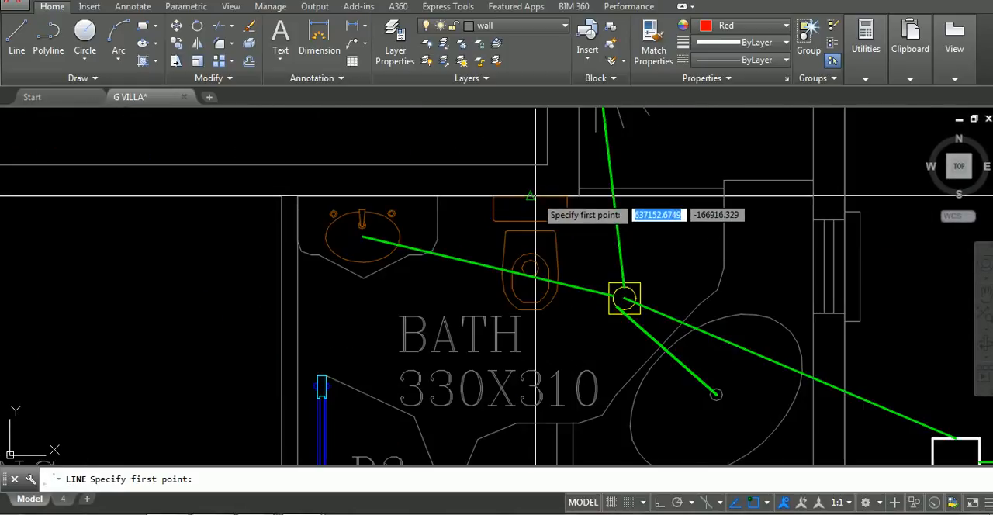
scroll(572, 228, "down", 5)
scroll(601, 260, "up", 5)
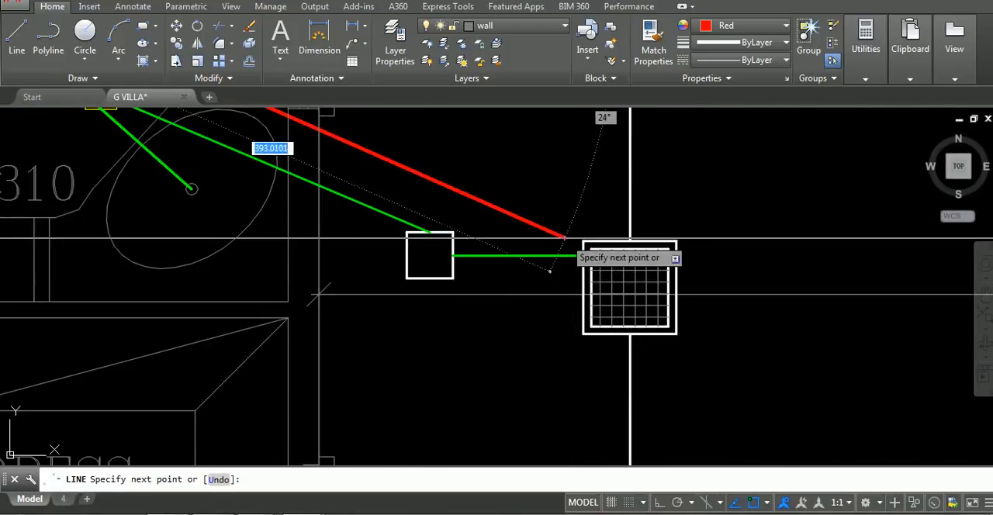
left_click(582, 241)
key("Escape")
Review the red and green drainage lines across the ground floor, especially those entering the manhole north of the 200X290 bath
scroll(510, 263, "down", 9)
middle_click_drag(512, 264, 733, 265)
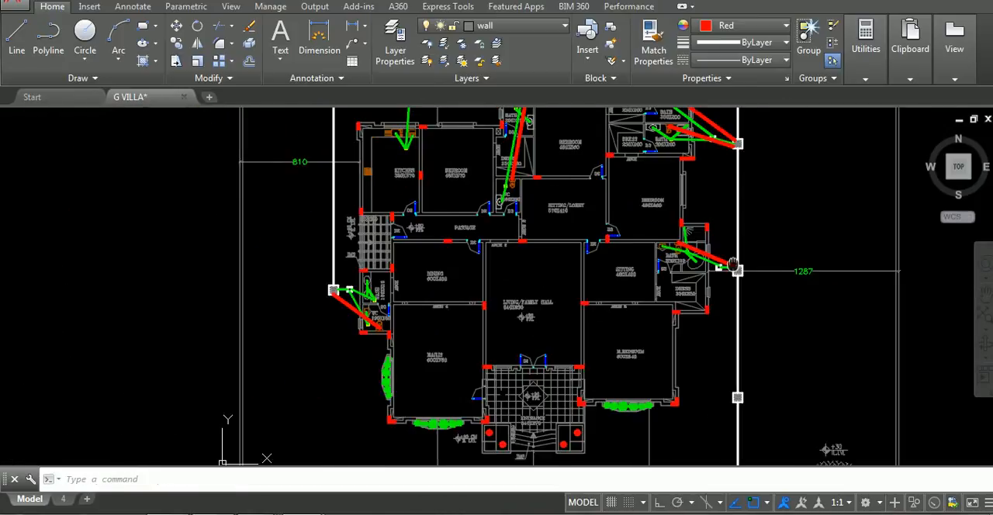
scroll(561, 242, "up", 3)
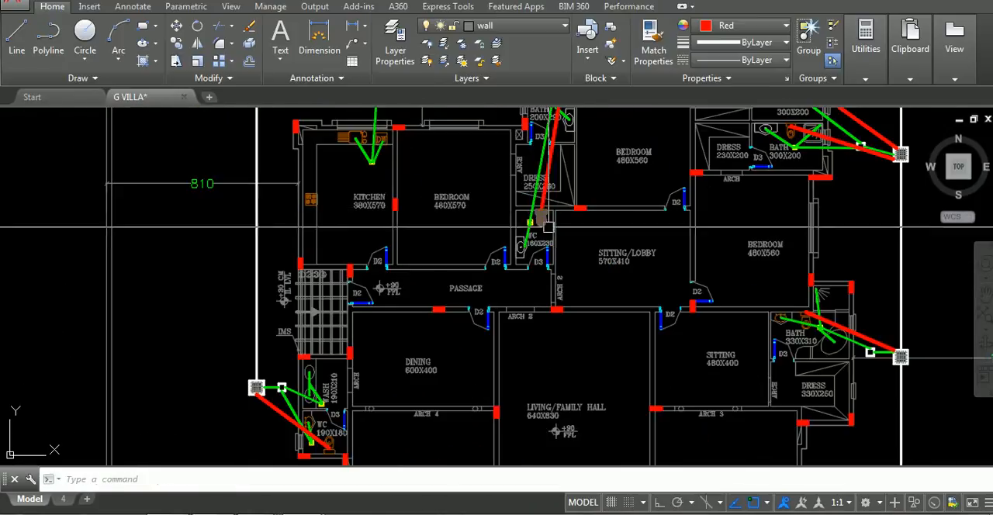
scroll(536, 233, "up", 2)
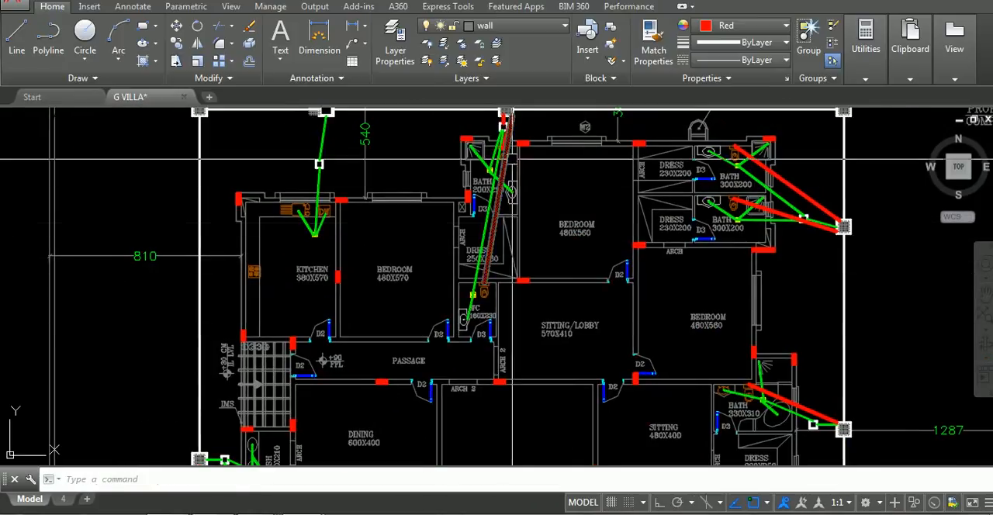
scroll(512, 221, "up", 2)
scroll(514, 193, "up", 4)
left_click(579, 215)
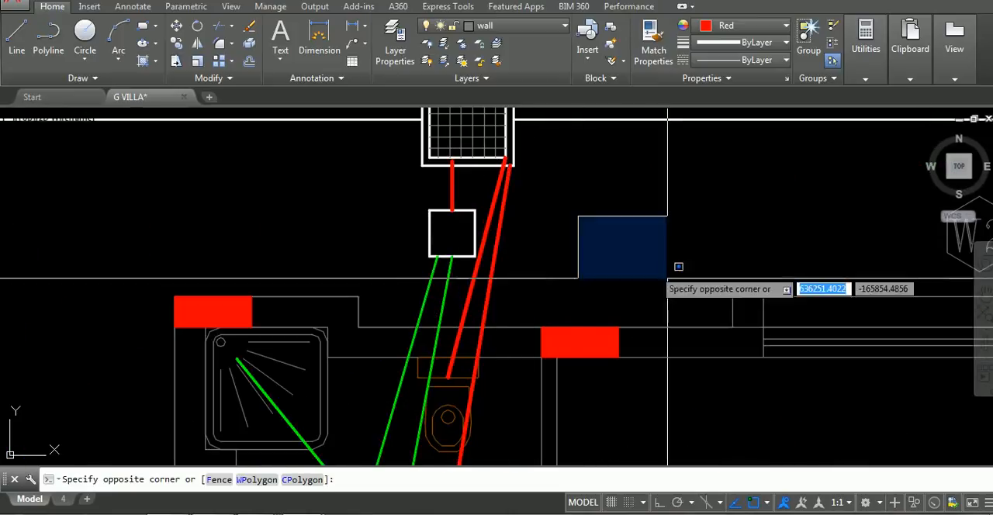
left_click(646, 304)
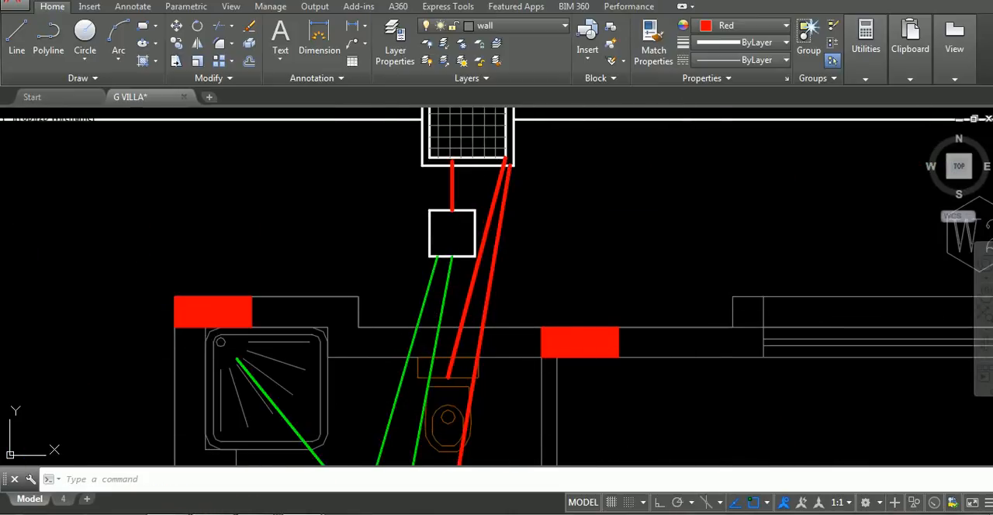
left_click(636, 215)
left_click(665, 262)
scroll(701, 287, "down", 4)
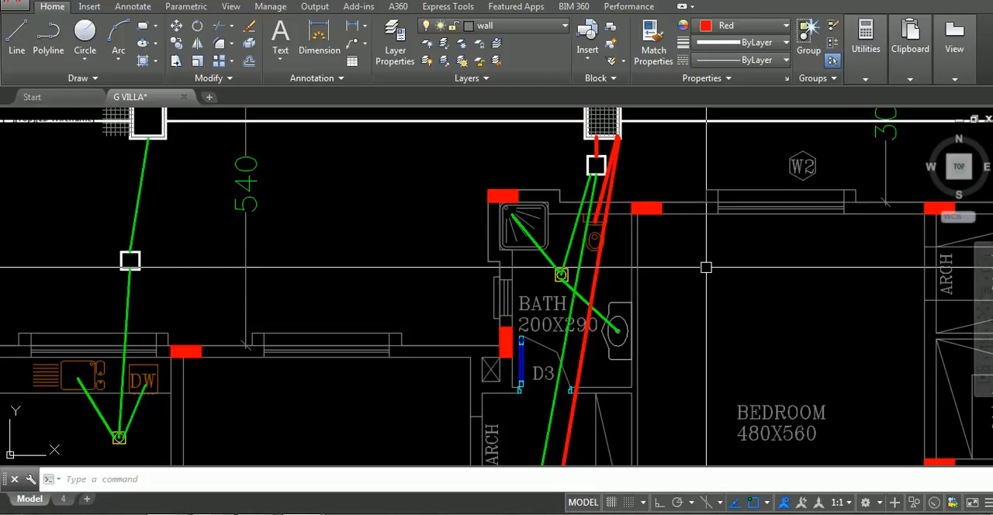
Match properties from the green pipe line running between the 200X290 bath's floor drain and the small chamber
type("a")
key("Return")
scroll(622, 146, "up", 3)
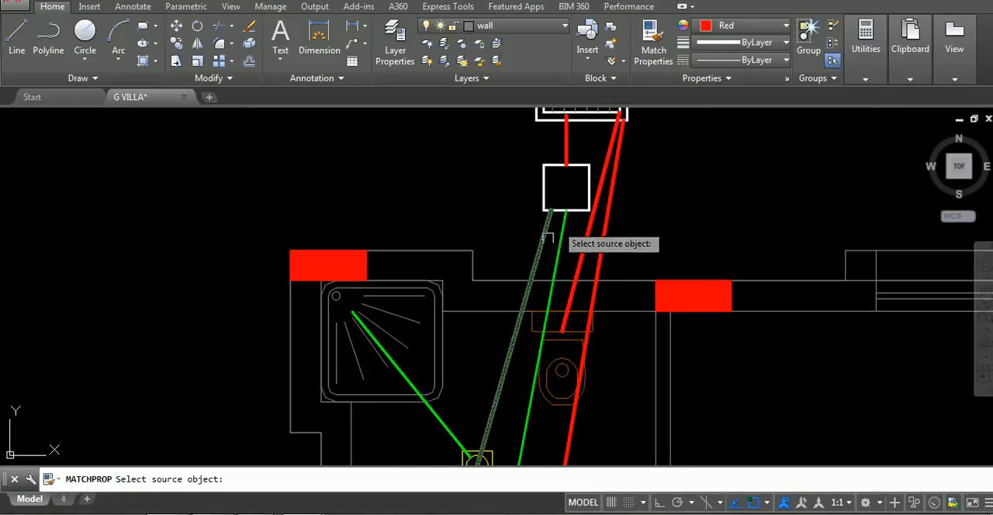